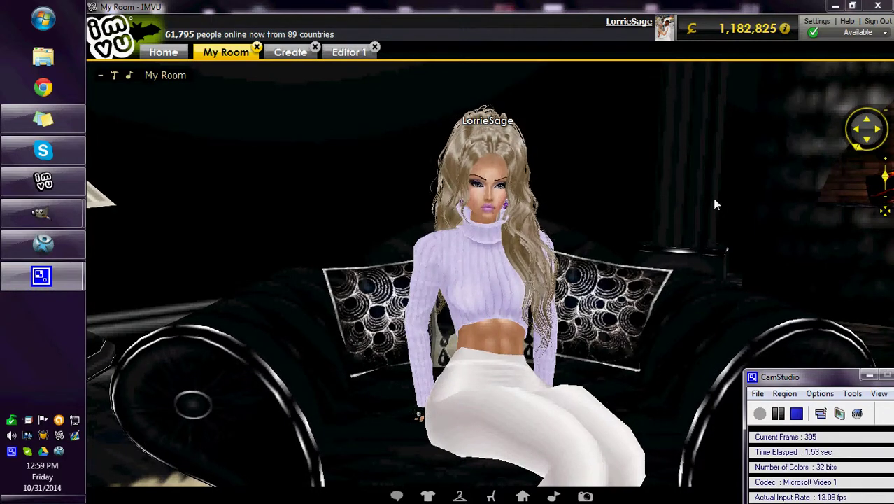
{"action": "left_click", "coordinate": [875, 130]}
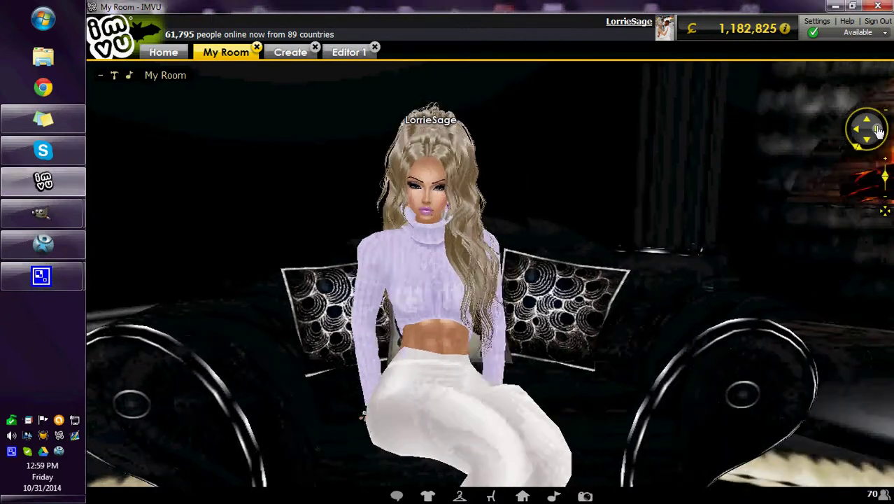
{"action": "left_click_drag", "start_coordinate": [610, 190], "coordinate": [681, 168]}
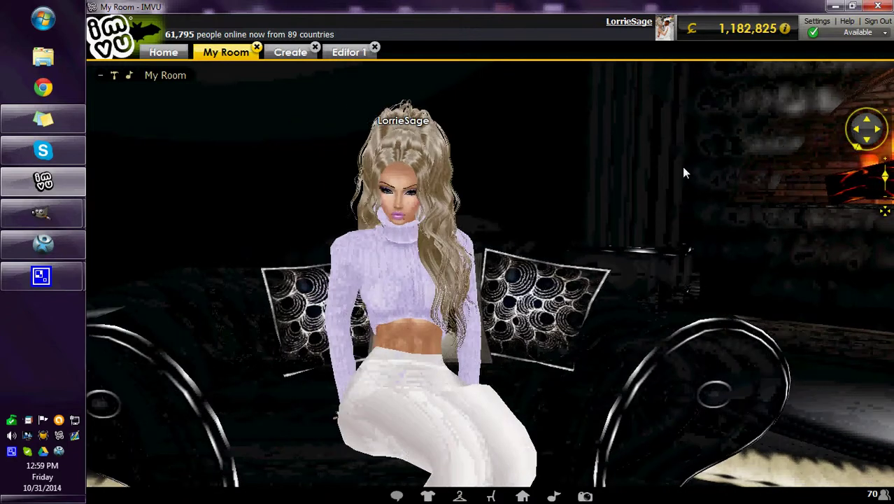
{"action": "scroll", "coordinate": [563, 170], "scroll_direction": "up", "scroll_amount": 2}
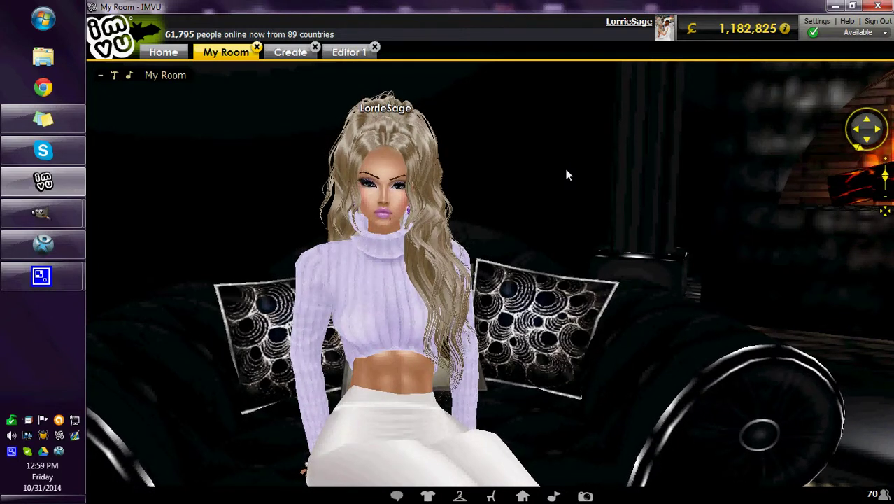
Step: Show the Editor 1 project, switch to GIMP and bring up the apinkbratopmini.jpg and greensequin.png images
{"action": "mouse_move", "coordinate": [39, 217]}
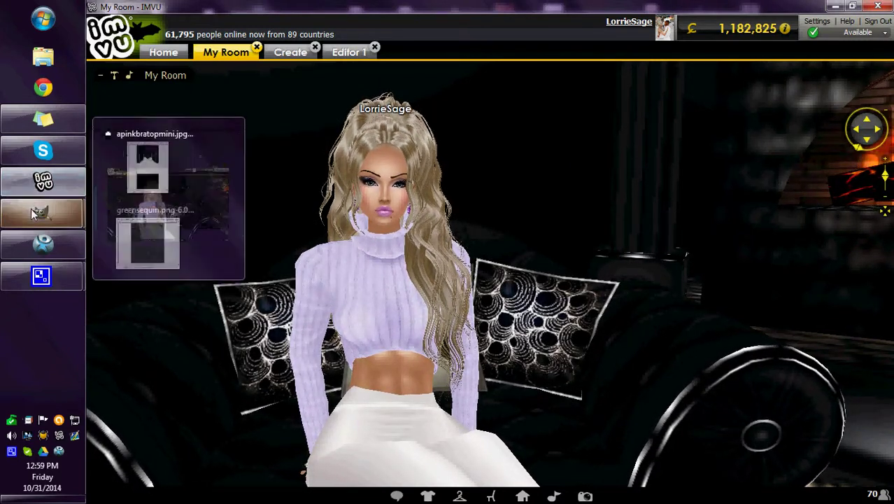
{"action": "left_click", "coordinate": [350, 52]}
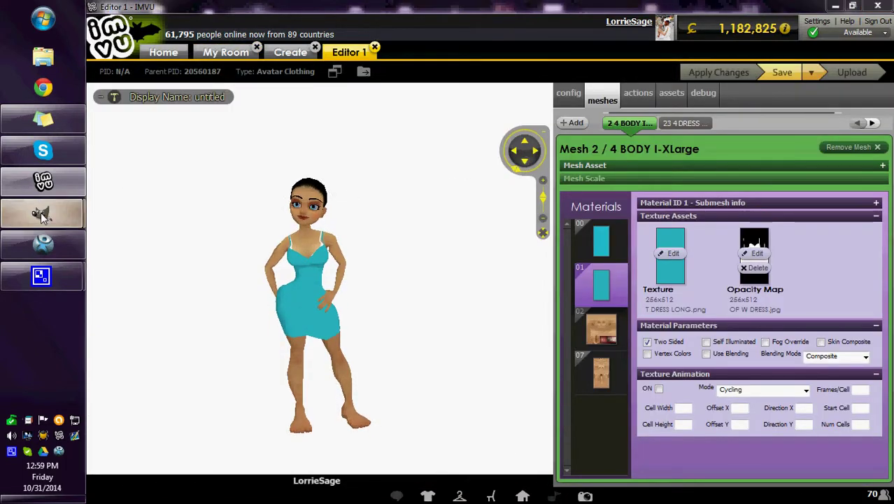
{"action": "mouse_move", "coordinate": [40, 213]}
{"action": "left_click", "coordinate": [168, 168]}
{"action": "left_click_drag", "start_coordinate": [238, 60], "coordinate": [343, 60]}
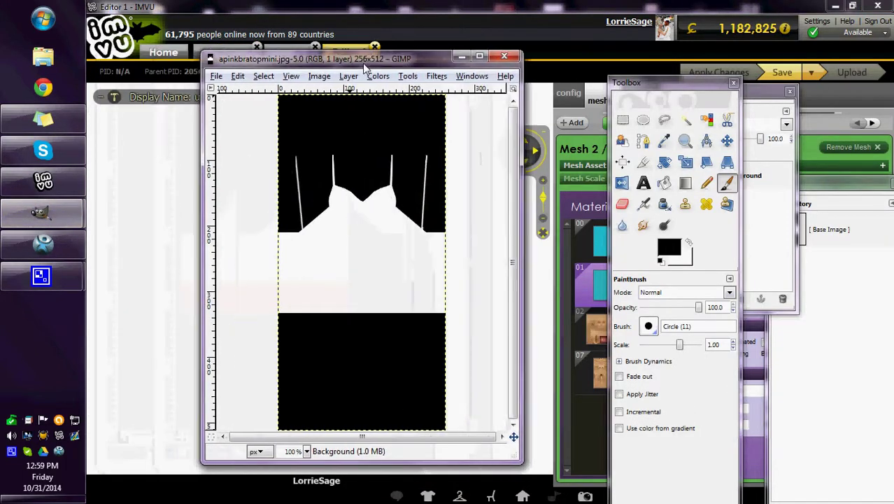
{"action": "mouse_move", "coordinate": [41, 213]}
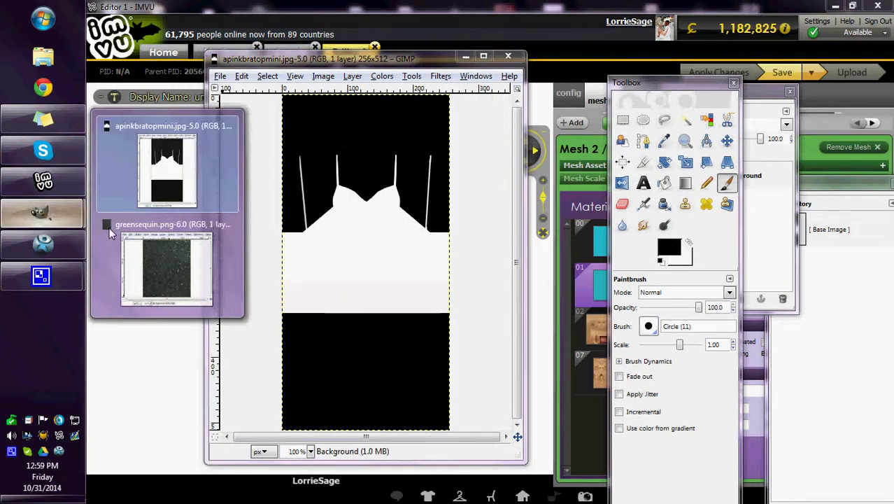
{"action": "left_click", "coordinate": [160, 266]}
{"action": "left_click_drag", "start_coordinate": [338, 92], "coordinate": [360, 84]}
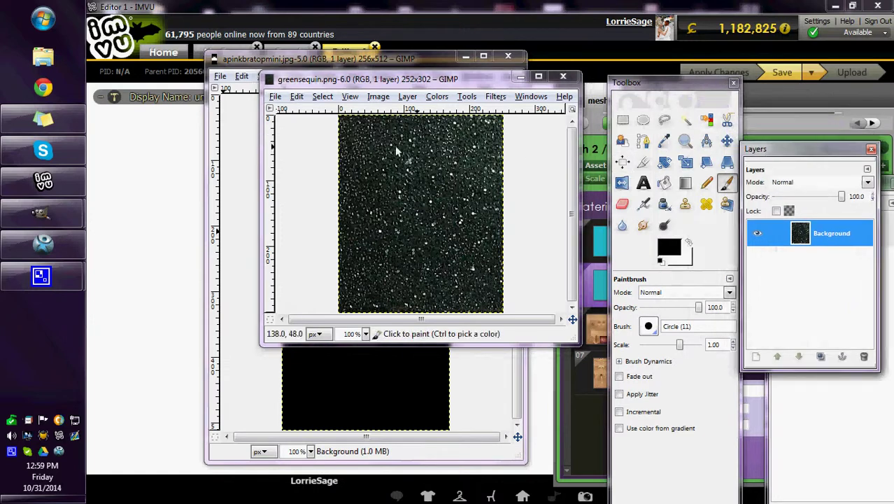
Step: Scale the greensequin.png image to a width of 128 pixels with proportional height and copy it
{"action": "left_click", "coordinate": [378, 96]}
{"action": "left_click", "coordinate": [399, 213]}
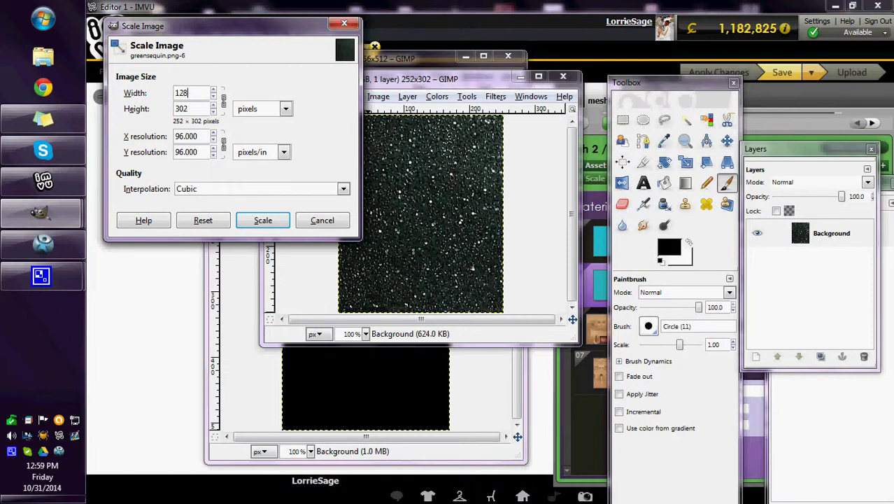
{"action": "left_click", "coordinate": [254, 225]}
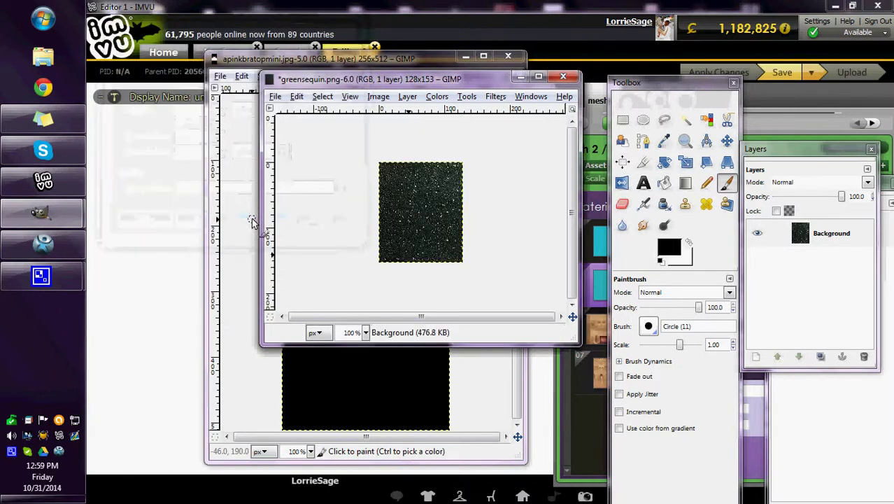
{"action": "left_click", "coordinate": [297, 96]}
{"action": "left_click", "coordinate": [313, 189]}
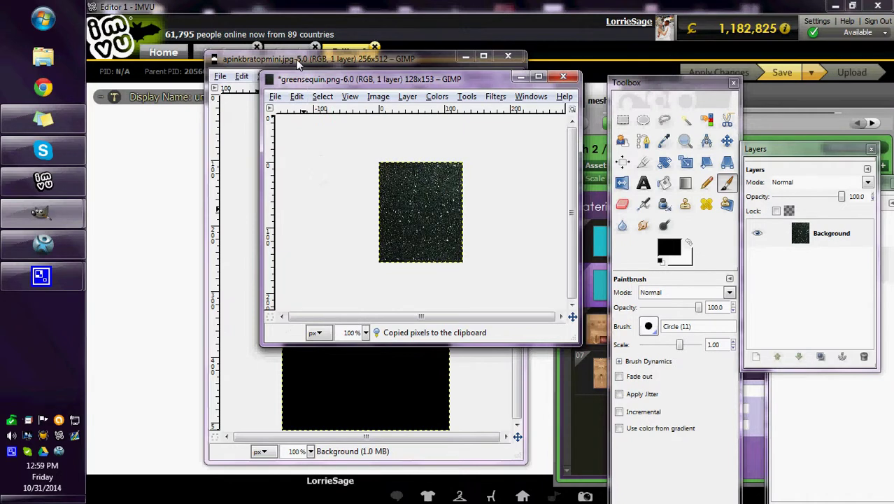
Step: Add a transparent 256 x 512 px layer to apinkbratopmini.jpg and paste the copied sequin texture
{"action": "left_click_drag", "start_coordinate": [297, 63], "coordinate": [282, 82]}
{"action": "left_click", "coordinate": [337, 96]}
{"action": "left_click", "coordinate": [350, 111]}
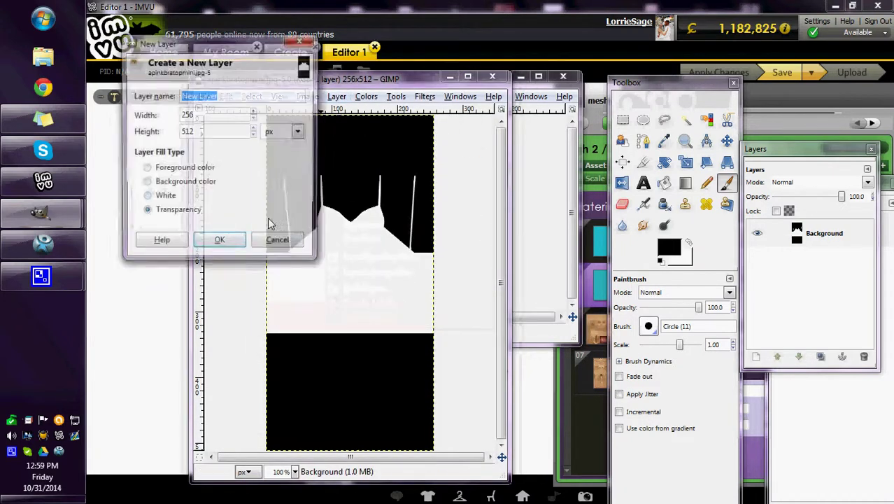
{"action": "left_click", "coordinate": [219, 239]}
{"action": "left_click", "coordinate": [226, 96]}
{"action": "left_click", "coordinate": [243, 231]}
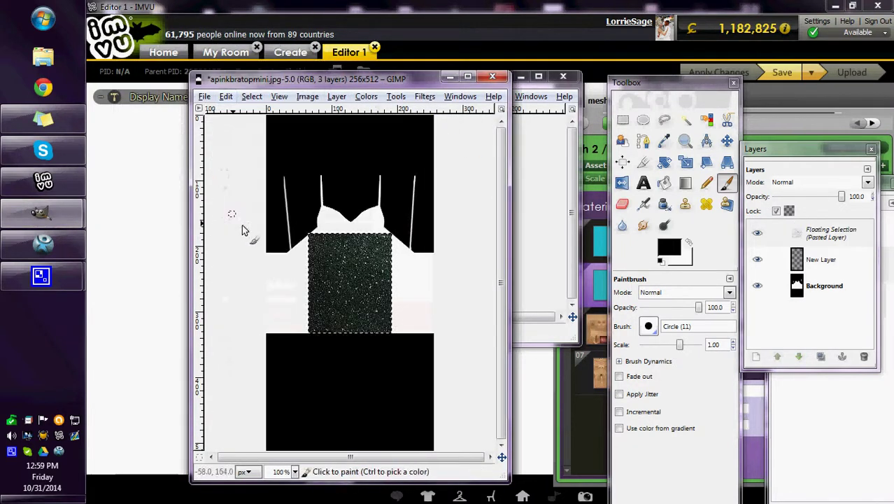
Step: Move the pasted sequin texture flush with the canvas's left edge over the top's upper part and anchor it
{"action": "key", "text": "m"}
{"action": "left_click_drag", "start_coordinate": [340, 269], "coordinate": [297, 200]}
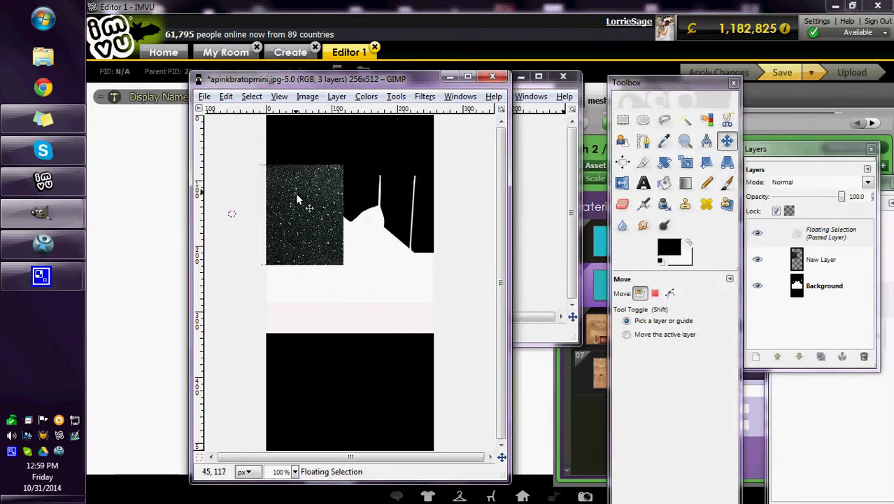
{"action": "left_click", "coordinate": [294, 471]}
{"action": "left_click", "coordinate": [282, 369]}
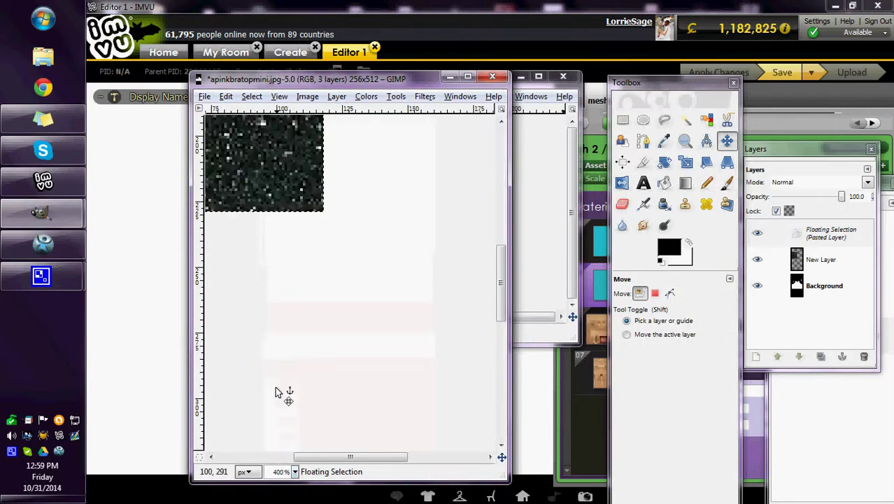
{"action": "left_click", "coordinate": [169, 449]}
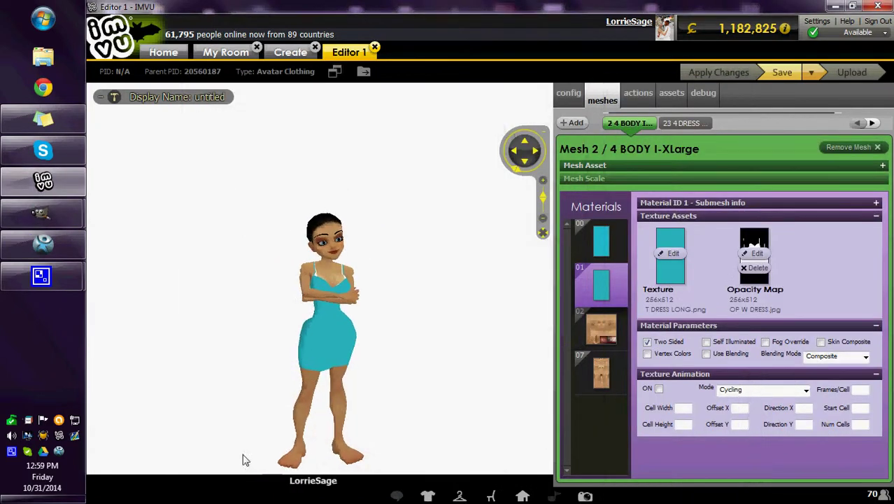
{"action": "mouse_move", "coordinate": [42, 213]}
{"action": "left_click", "coordinate": [164, 213]}
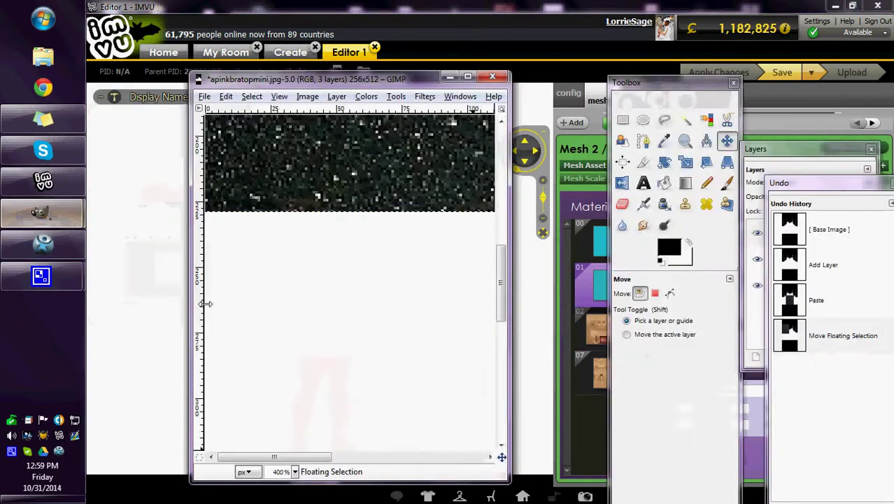
{"action": "left_click", "coordinate": [211, 457]}
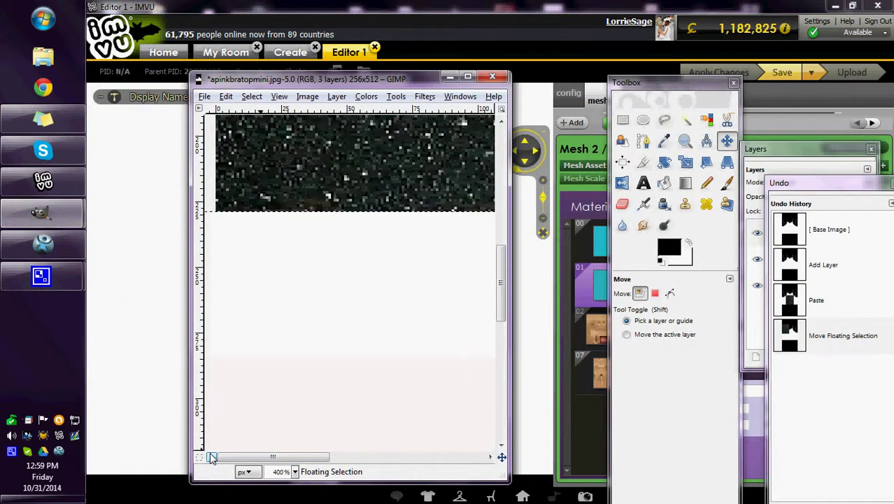
{"action": "left_click_drag", "start_coordinate": [501, 276], "coordinate": [512, 180]}
{"action": "left_click_drag", "start_coordinate": [264, 220], "coordinate": [288, 223]}
{"action": "left_click_drag", "start_coordinate": [287, 457], "coordinate": [374, 457]}
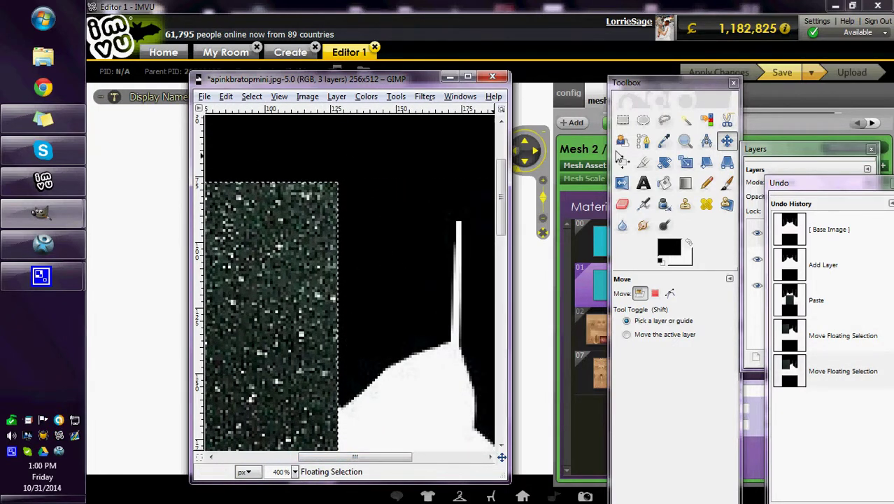
{"action": "left_click", "coordinate": [623, 120]}
{"action": "left_click", "coordinate": [279, 129]}
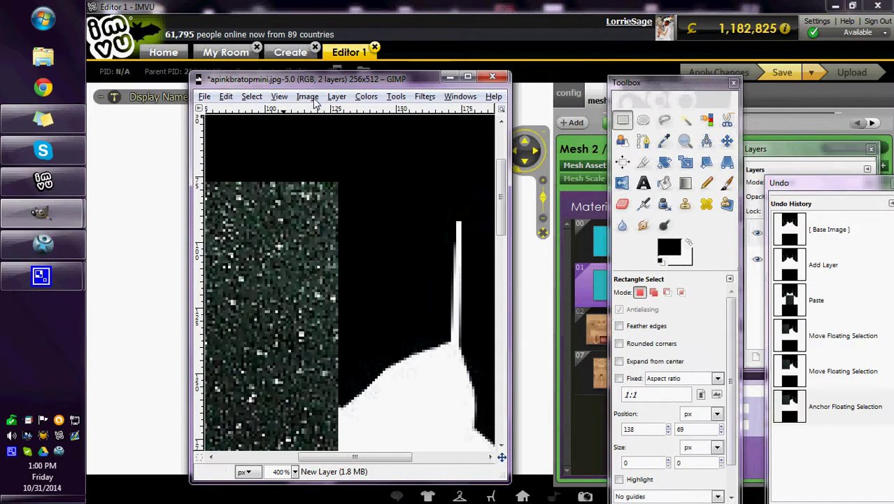
Step: Duplicate the sequin layer, flip the copy horizontally to fill the other half, and merge it down
{"action": "left_click", "coordinate": [337, 98]}
{"action": "left_click", "coordinate": [370, 138]}
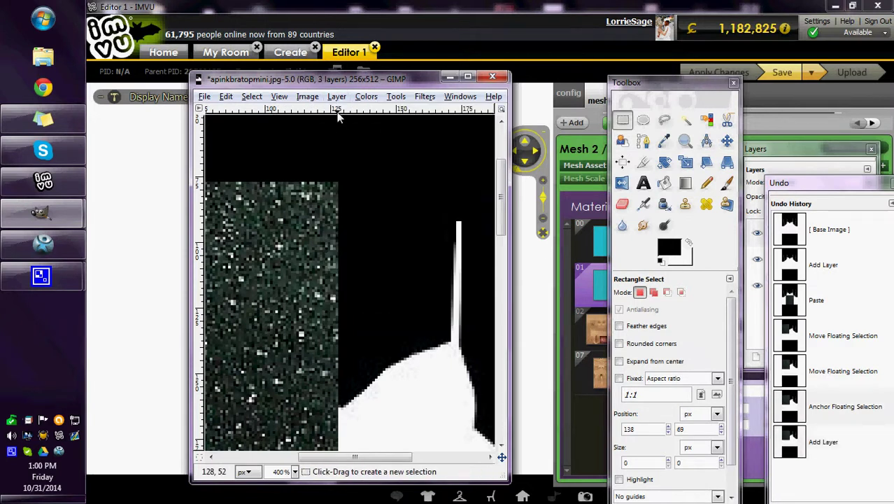
{"action": "left_click", "coordinate": [337, 96]}
{"action": "mouse_move", "coordinate": [350, 243]}
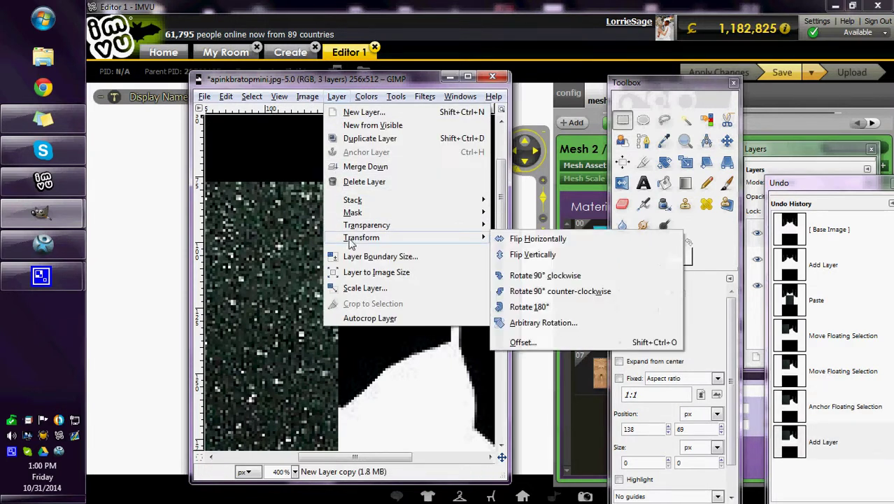
{"action": "left_click", "coordinate": [521, 238]}
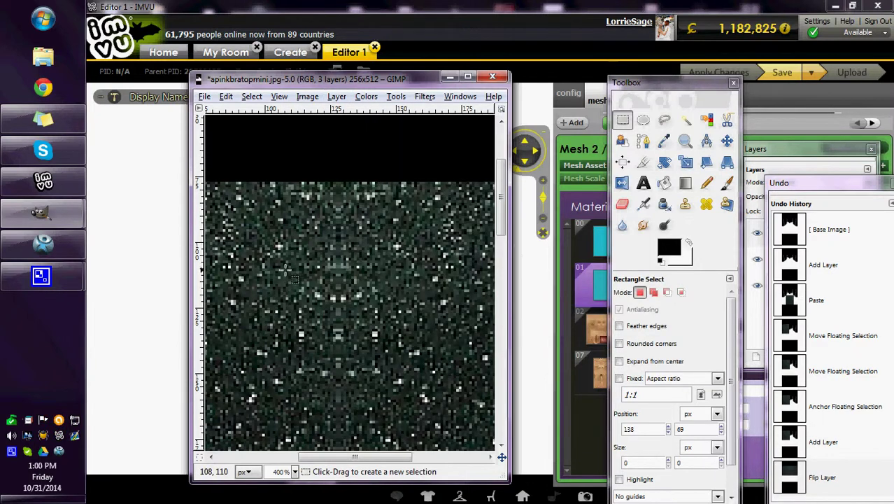
{"action": "left_click", "coordinate": [337, 96]}
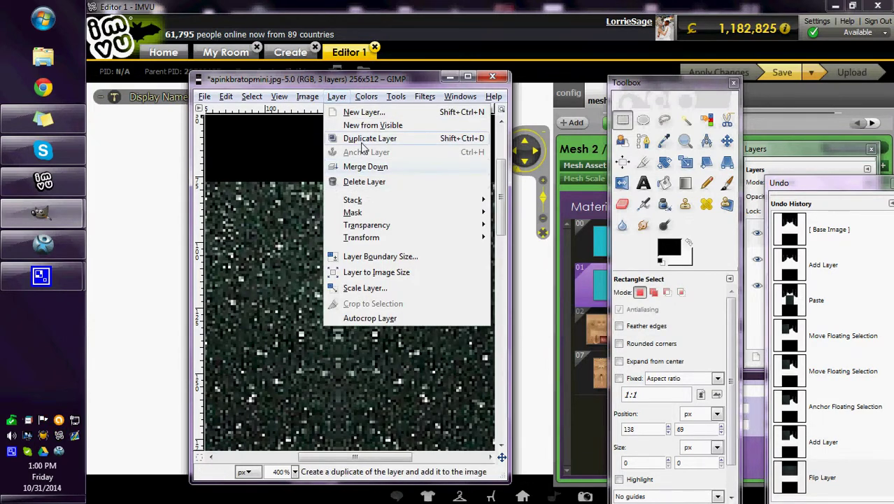
{"action": "left_click", "coordinate": [357, 165]}
Step: Duplicate the merged sequin layer and flip the copy vertically
{"action": "left_click", "coordinate": [336, 96]}
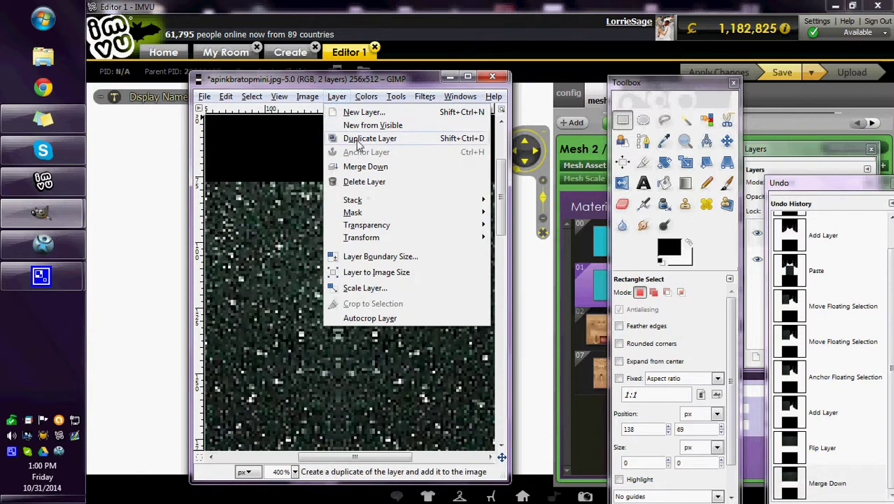
{"action": "left_click", "coordinate": [353, 138]}
{"action": "left_click", "coordinate": [339, 98]}
{"action": "mouse_move", "coordinate": [483, 237]}
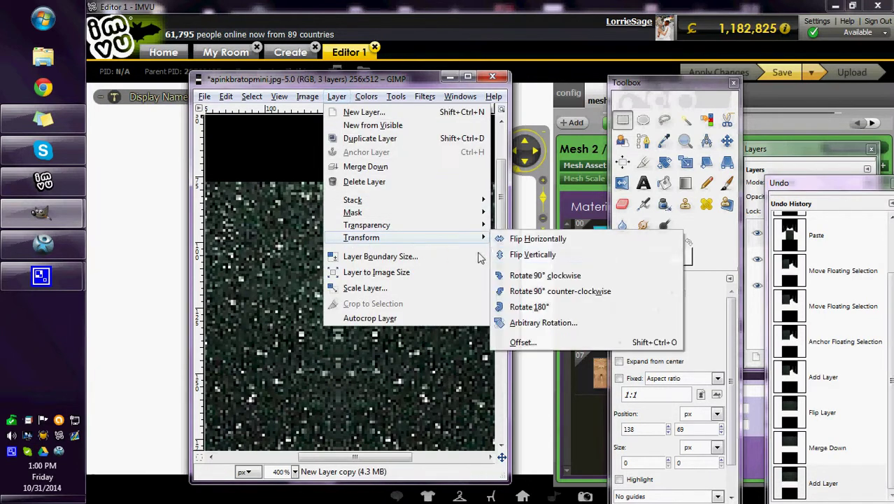
{"action": "left_click", "coordinate": [516, 257]}
Step: Move the vertically flipped copy up until it meets the upper sequin band without a gap, and merge it down
{"action": "left_click", "coordinate": [727, 141]}
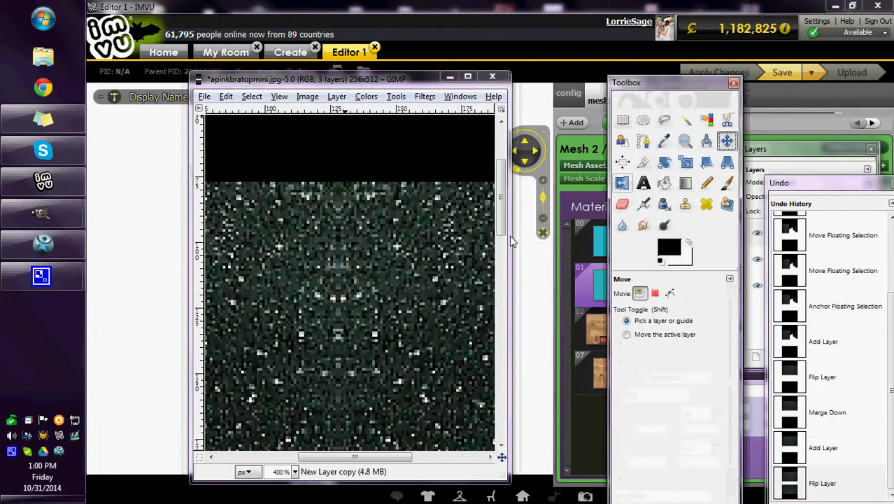
{"action": "left_click", "coordinate": [295, 472]}
{"action": "left_click", "coordinate": [275, 386]}
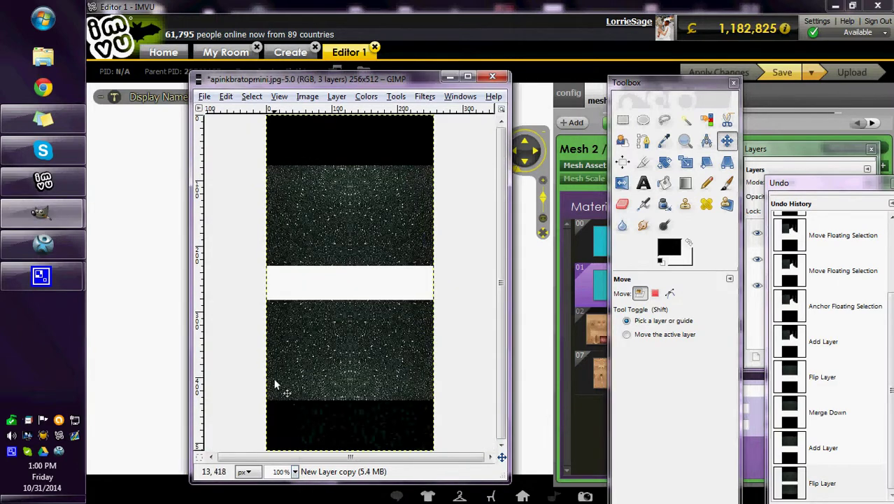
{"action": "left_click_drag", "start_coordinate": [300, 332], "coordinate": [300, 302]}
{"action": "left_click", "coordinate": [295, 471]}
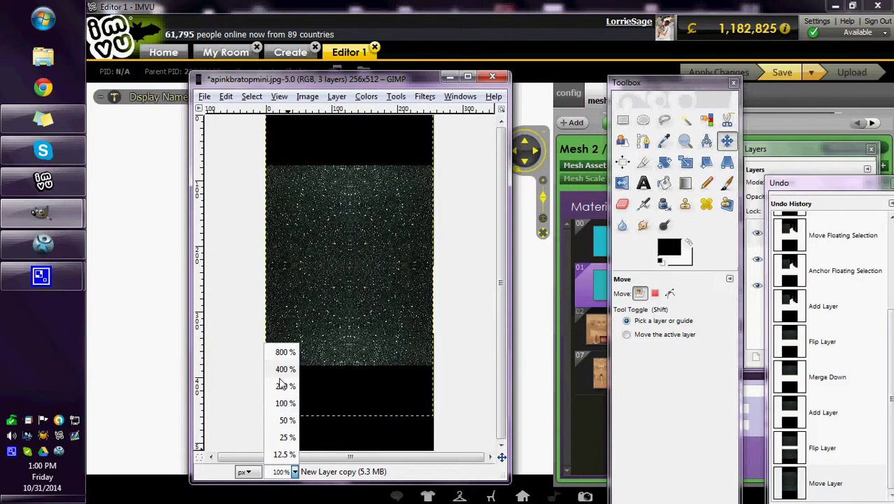
{"action": "left_click", "coordinate": [284, 369]}
{"action": "left_click_drag", "start_coordinate": [325, 458], "coordinate": [171, 467]}
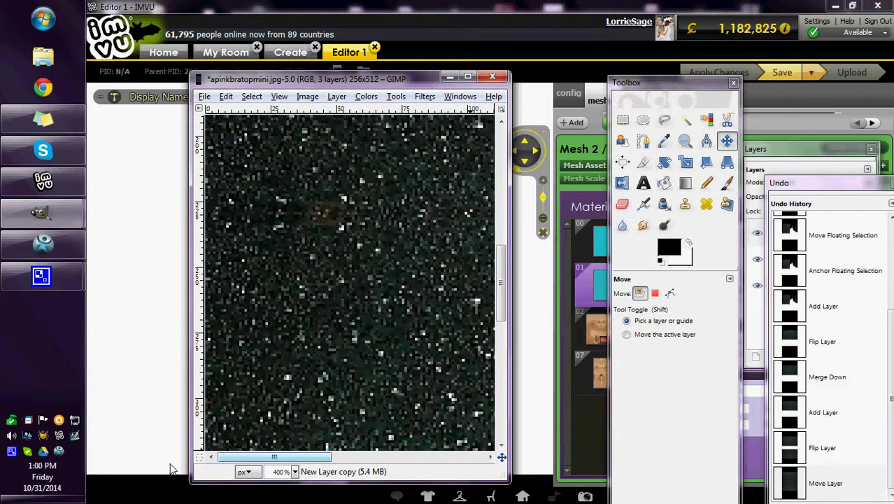
{"action": "left_click_drag", "start_coordinate": [228, 329], "coordinate": [233, 322]}
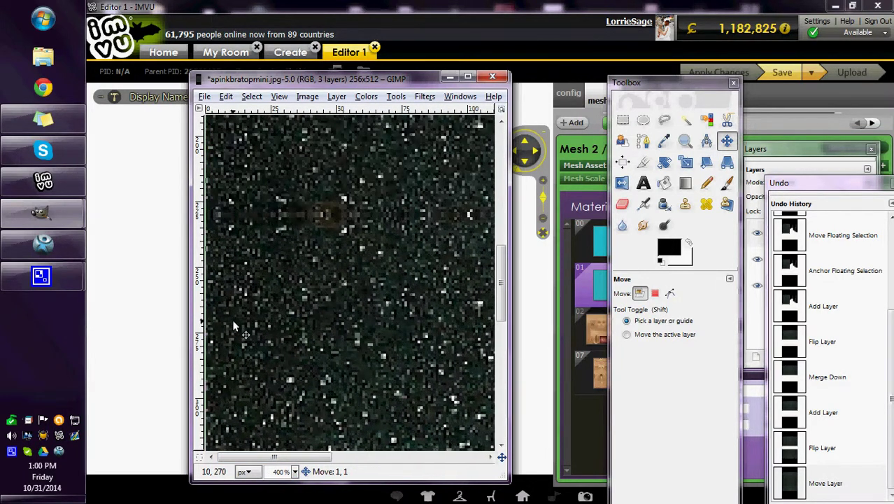
{"action": "left_click", "coordinate": [294, 471]}
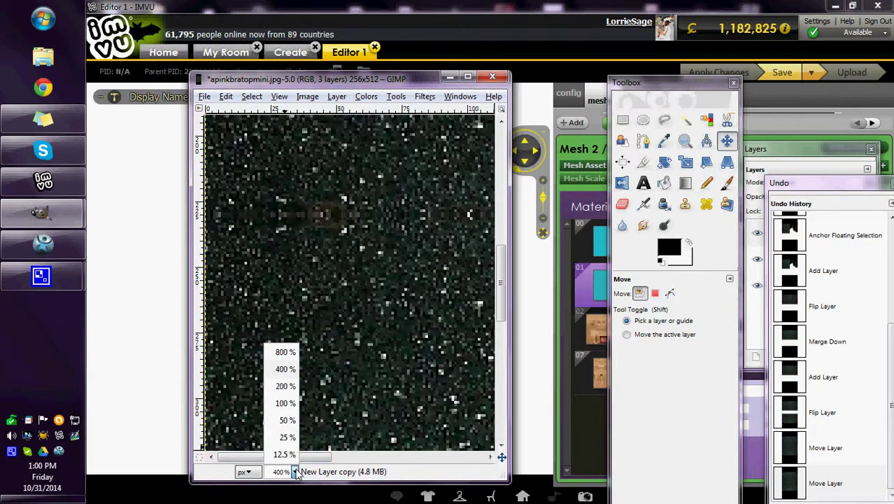
{"action": "left_click", "coordinate": [286, 403]}
{"action": "left_click", "coordinate": [336, 96]}
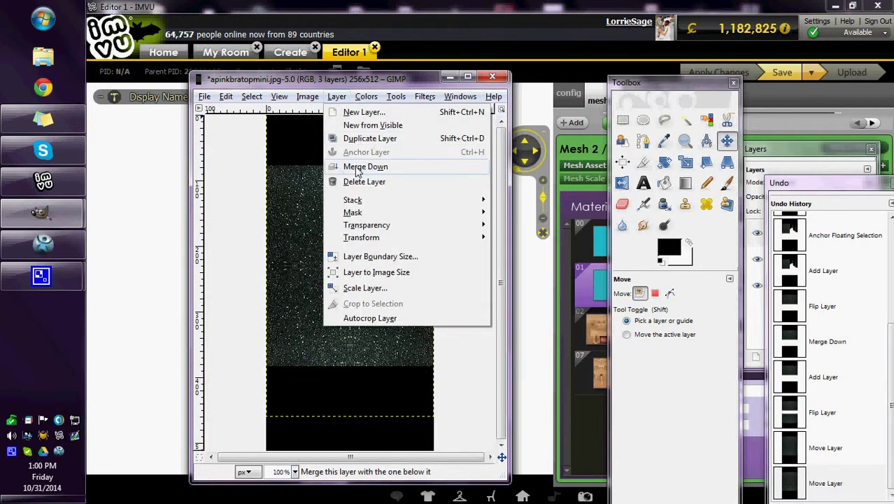
{"action": "left_click", "coordinate": [350, 168]}
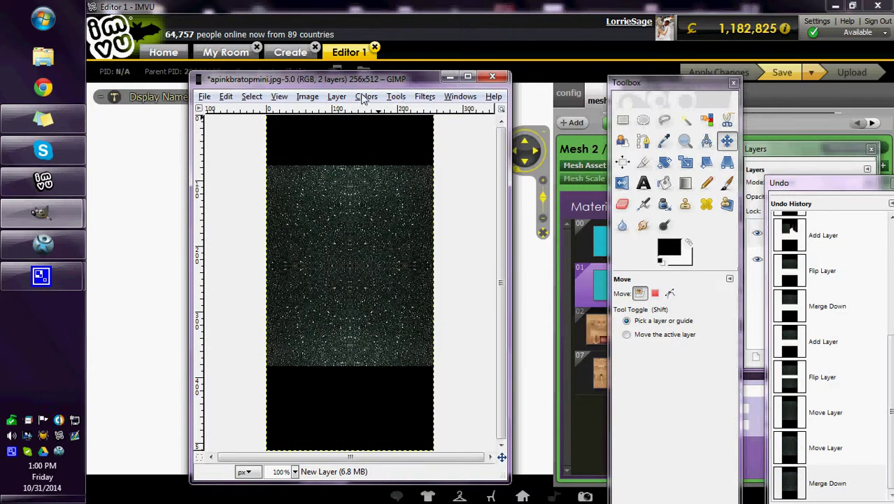
Step: Colorize the merged sequin layer green with hue 88, saturation 50 and lightness 0
{"action": "left_click", "coordinate": [363, 98]}
{"action": "left_click", "coordinate": [370, 148]}
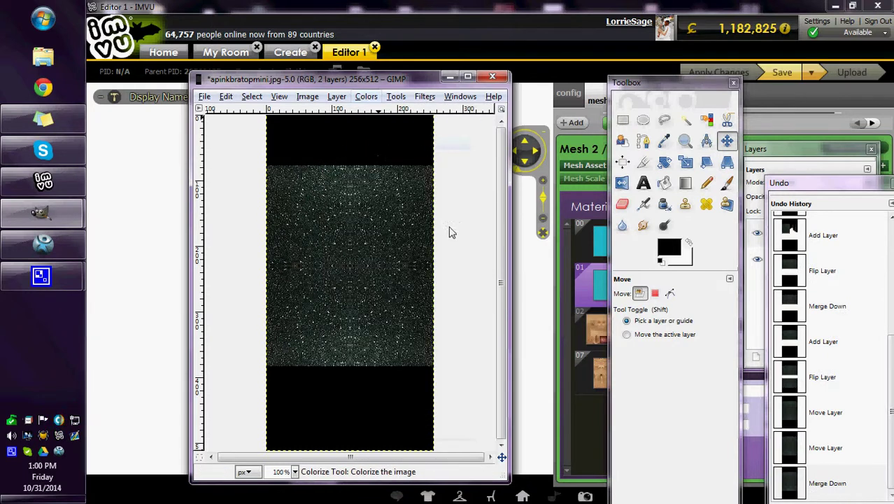
{"action": "left_click_drag", "start_coordinate": [751, 231], "coordinate": [714, 239]}
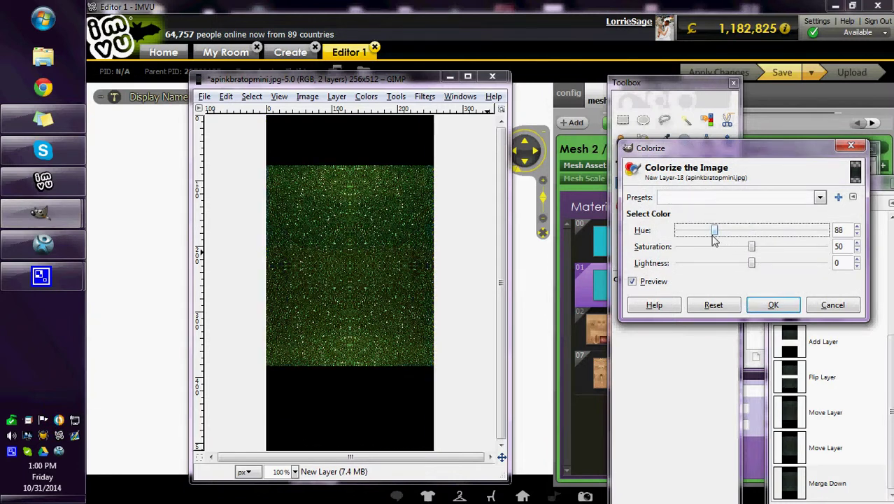
{"action": "left_click", "coordinate": [772, 305]}
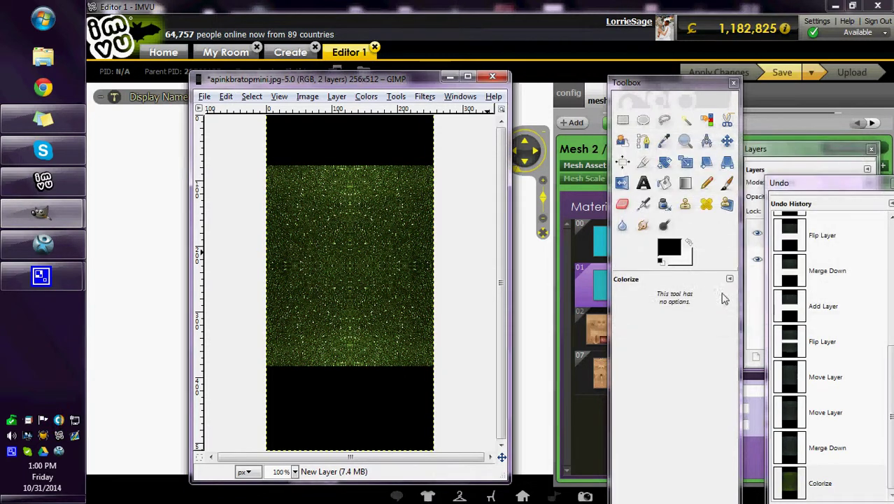
Step: Apply the Sharpen filter to the green sequin layer with a sharpness of 48
{"action": "left_click", "coordinate": [424, 96]}
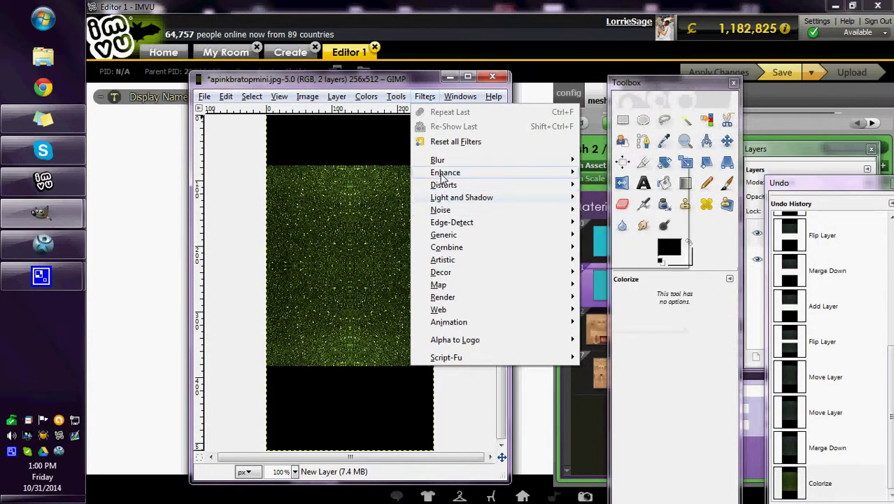
{"action": "mouse_move", "coordinate": [462, 173]}
{"action": "left_click", "coordinate": [609, 248]}
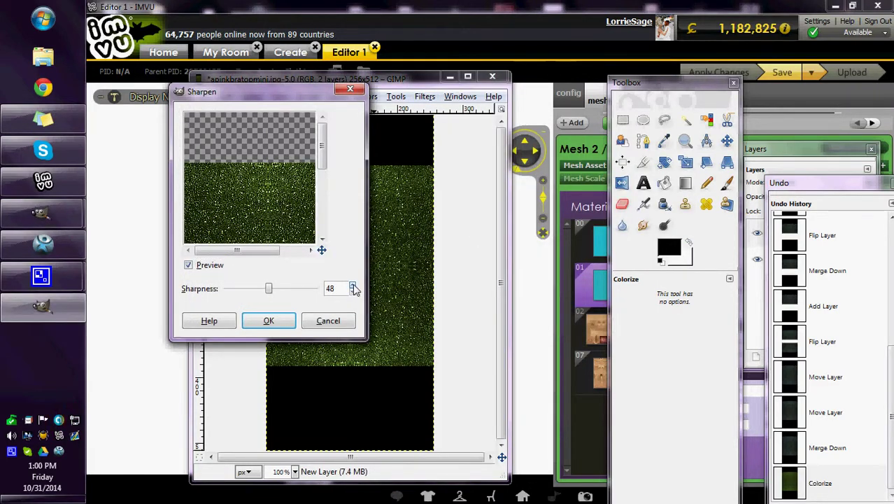
{"action": "left_click", "coordinate": [278, 324]}
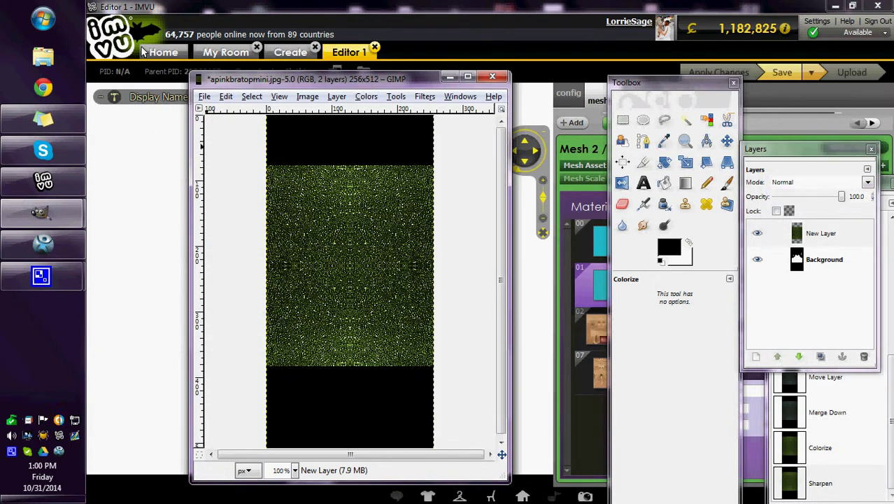
Step: Save the image to the Desktop as greendress.jpg, flattened for JPEG export at quality 85
{"action": "left_click", "coordinate": [204, 96]}
{"action": "left_click", "coordinate": [223, 226]}
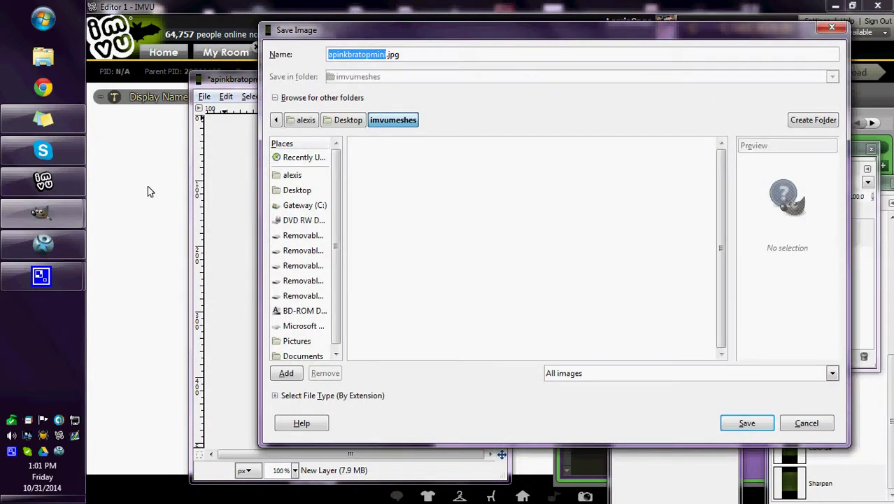
{"action": "type", "text": "greendress"}
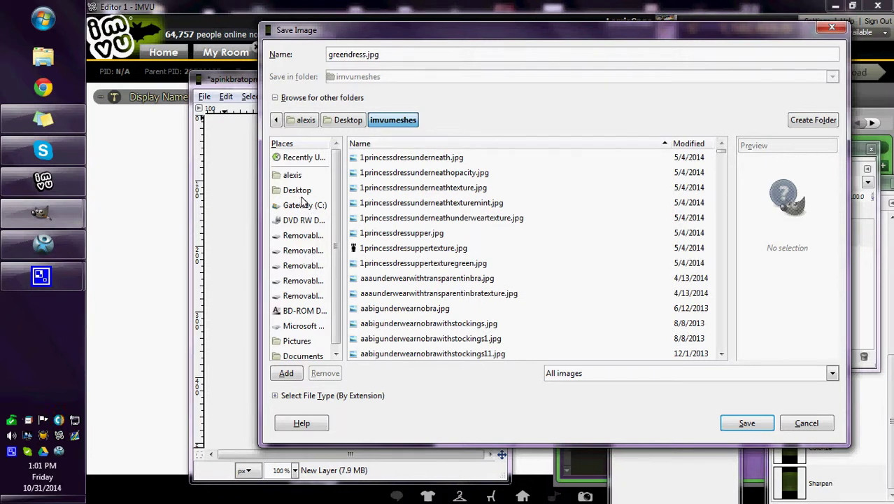
{"action": "left_click", "coordinate": [300, 191]}
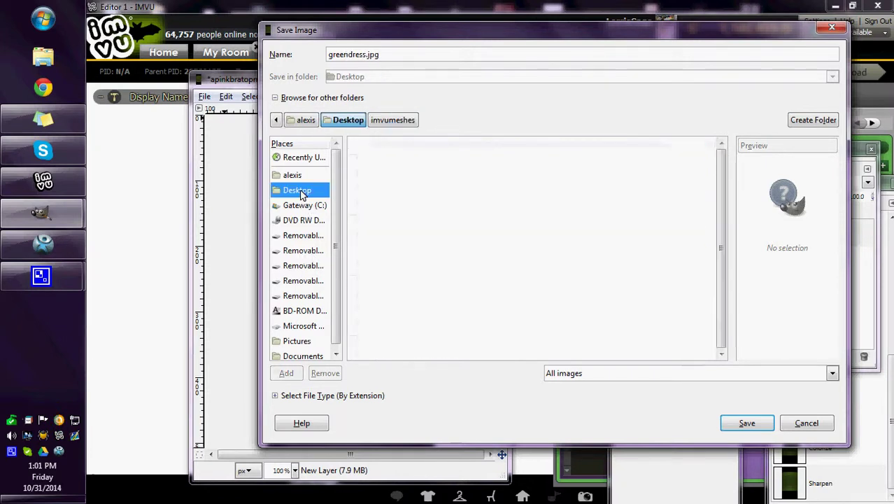
{"action": "left_click", "coordinate": [389, 56]}
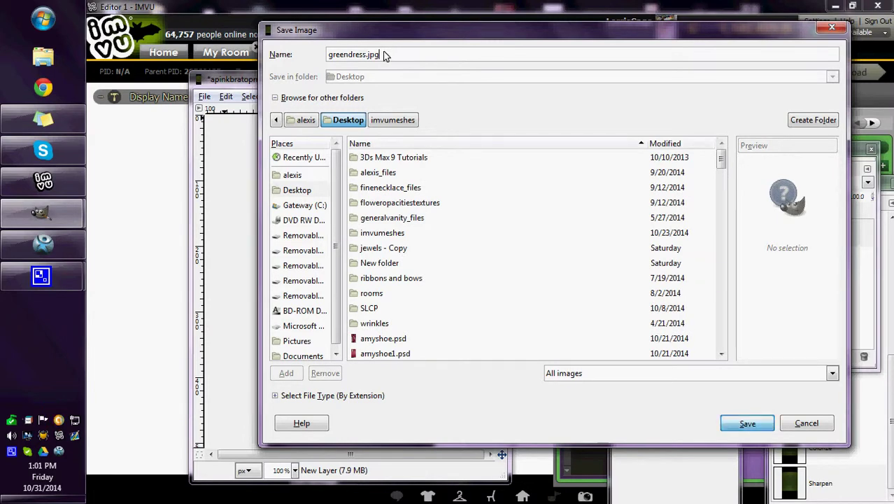
{"action": "key", "text": "Return"}
{"action": "left_click", "coordinate": [367, 241]}
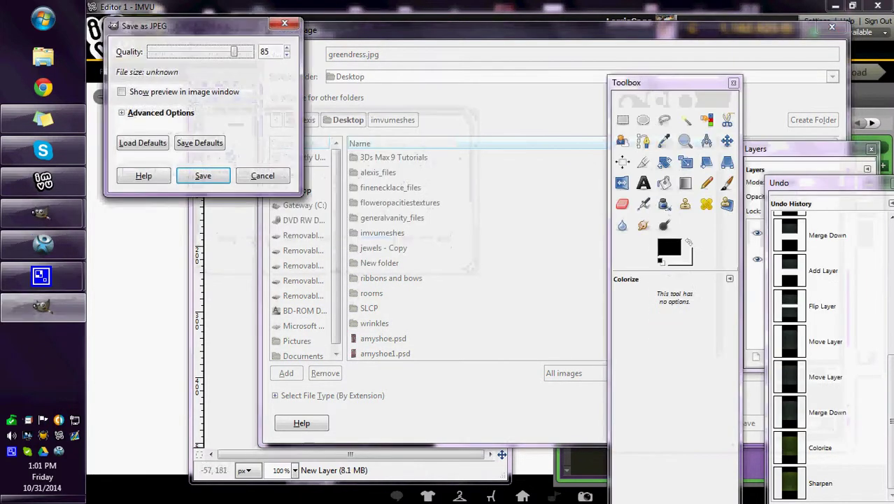
{"action": "left_click", "coordinate": [203, 175]}
Step: Switch to the IMVU editor and replace the texture of material 01 with greendress.jpg from the Desktop
{"action": "left_click", "coordinate": [447, 84]}
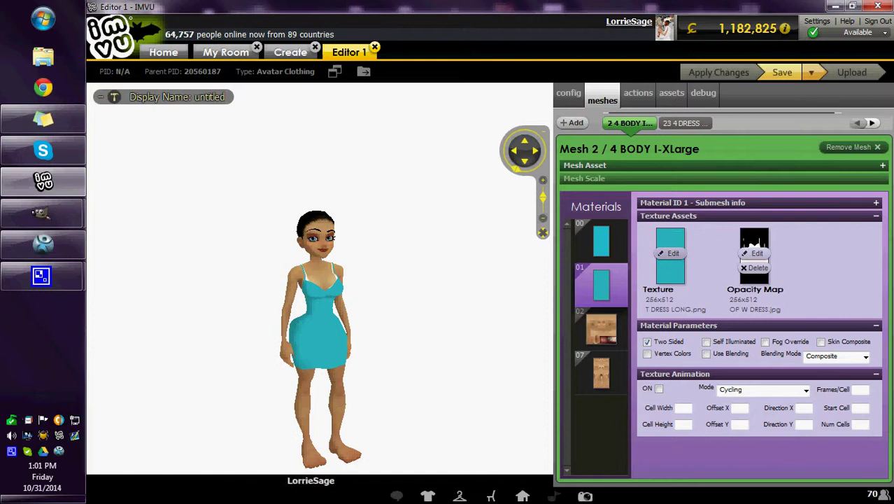
{"action": "left_click", "coordinate": [668, 253]}
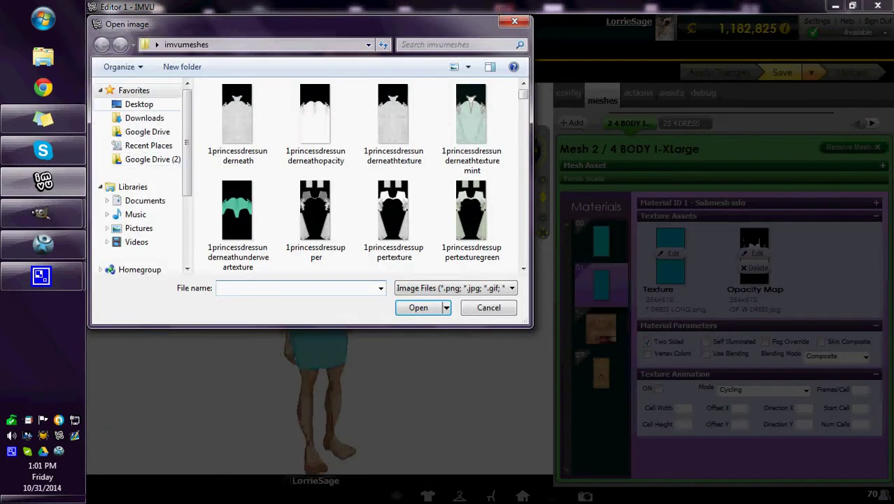
{"action": "left_click", "coordinate": [138, 104]}
{"action": "left_click", "coordinate": [298, 287]}
{"action": "type", "text": "gree"}
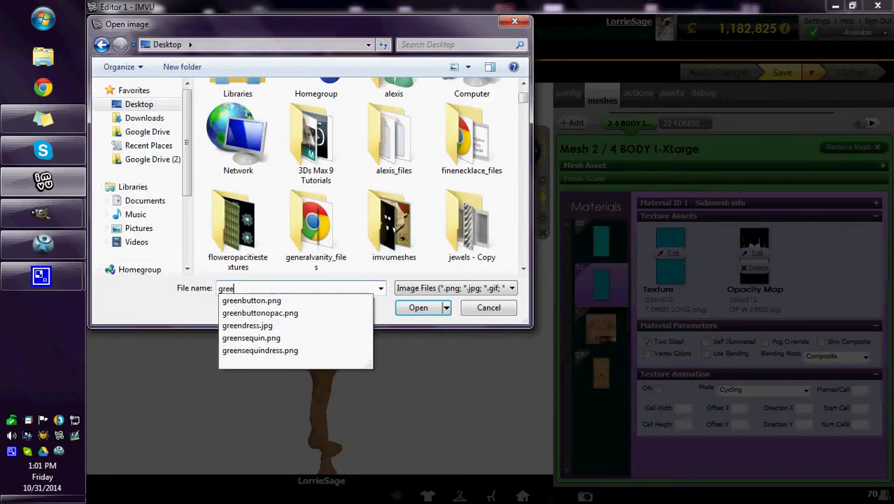
{"action": "left_click", "coordinate": [247, 325]}
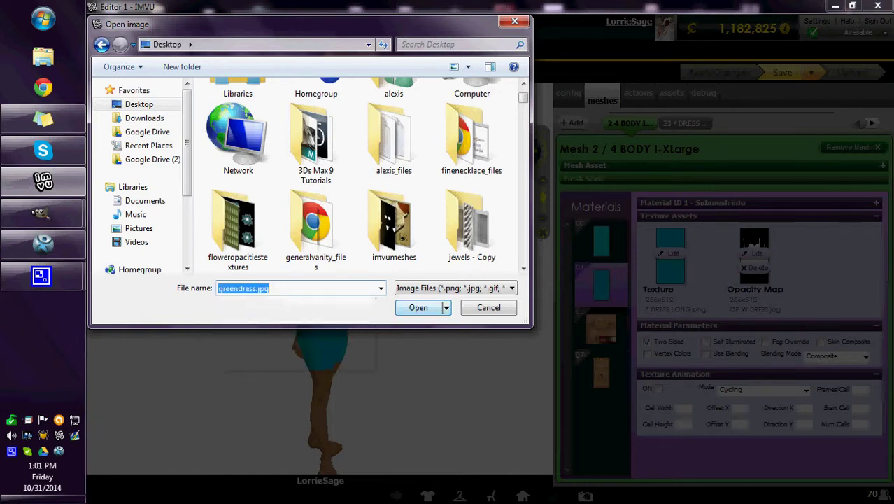
{"action": "key", "text": "Return"}
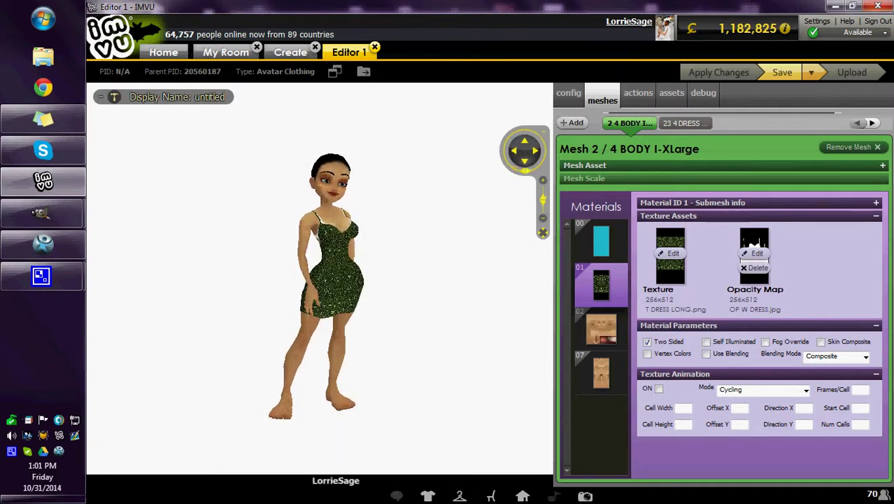
{"action": "scroll", "coordinate": [335, 279], "scroll_direction": "up", "scroll_amount": 5}
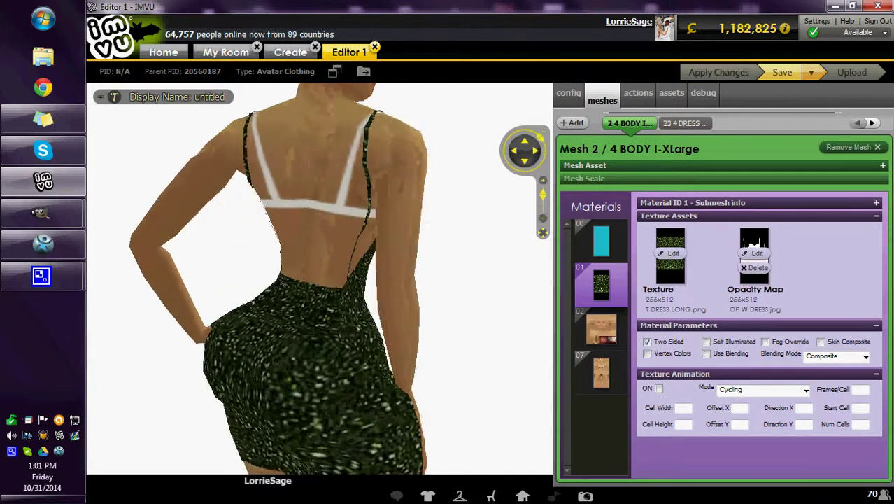
{"action": "scroll", "coordinate": [319, 279], "scroll_direction": "down", "scroll_amount": 5}
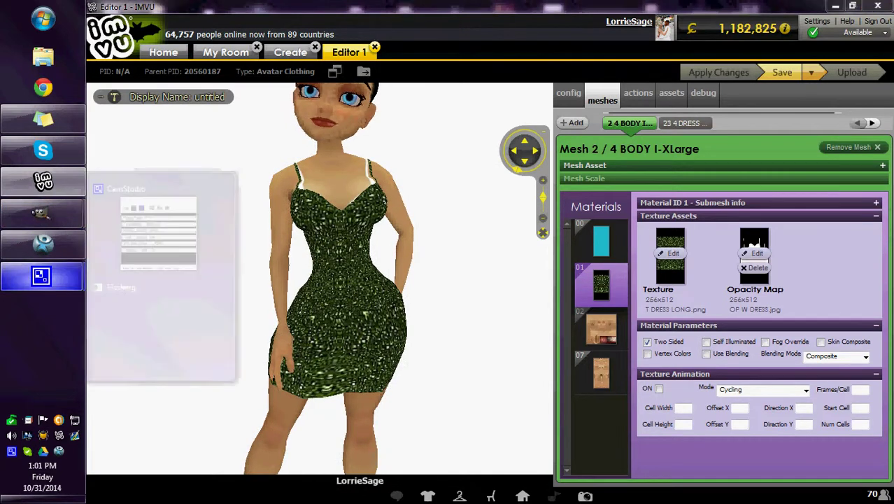
{"action": "left_click", "coordinate": [41, 275]}
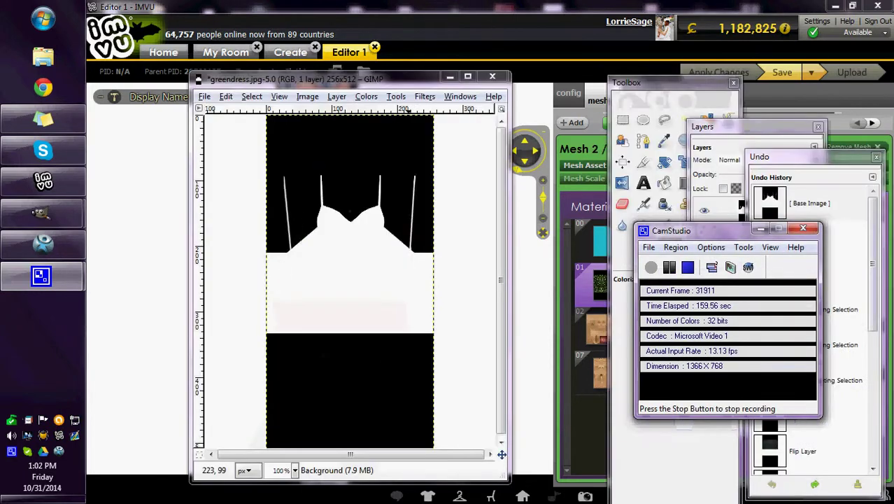
Step: Add a transparent 256 × 512 px layer to the dress template and select a rectangle about 297 × 255 px around the white dress shape
{"action": "left_click", "coordinate": [337, 96]}
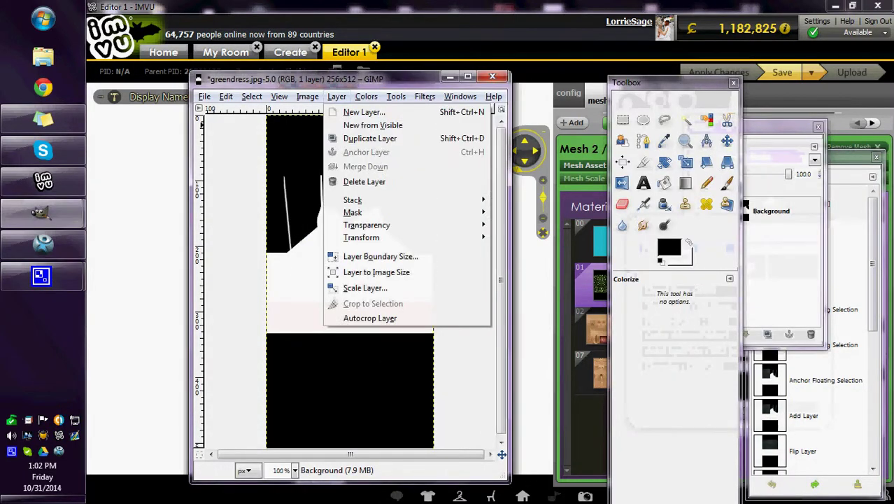
{"action": "left_click", "coordinate": [346, 112]}
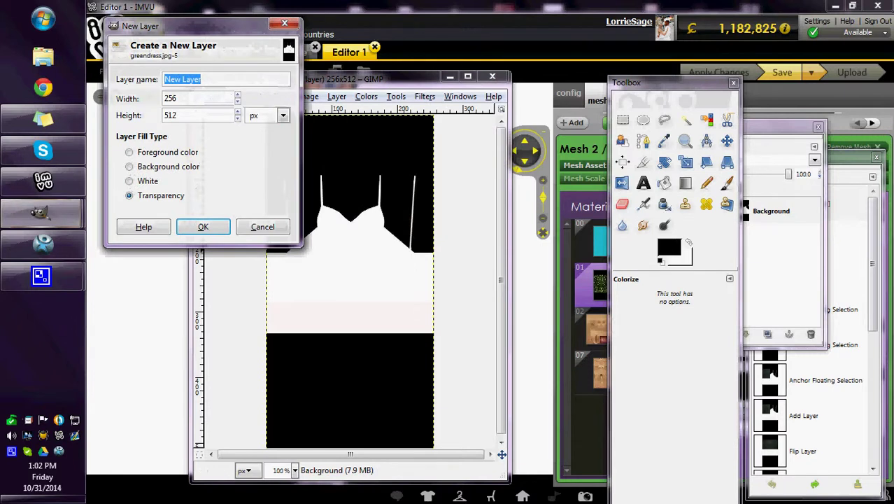
{"action": "left_click", "coordinate": [202, 227]}
{"action": "left_click_drag", "start_coordinate": [675, 83], "coordinate": [758, 79]}
{"action": "left_click", "coordinate": [705, 116]}
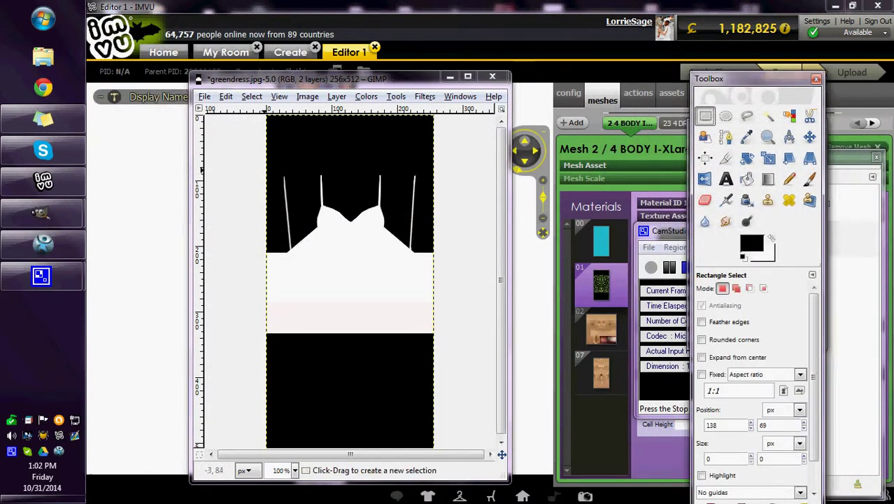
{"action": "left_click_drag", "start_coordinate": [264, 170], "coordinate": [457, 199]}
{"action": "left_click_drag", "start_coordinate": [457, 305], "coordinate": [458, 335]}
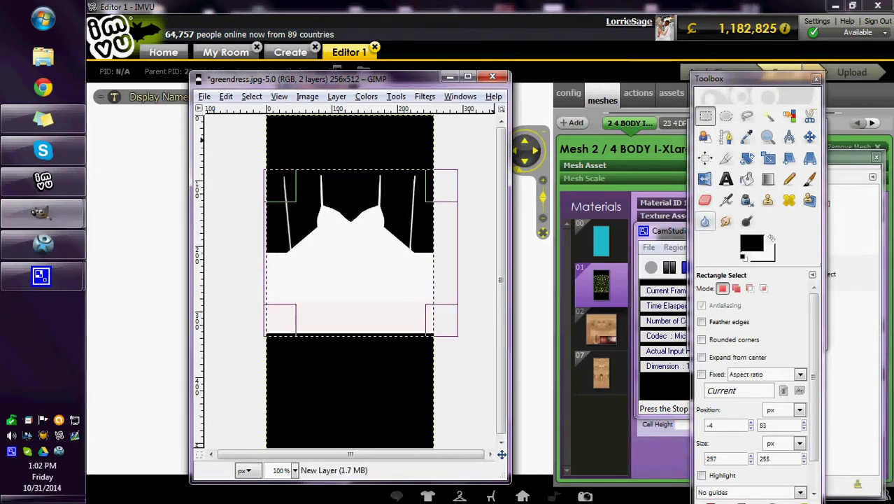
Step: Set the foreground colour to a crimson swatch from the colour history and fill the rectangular selection with it
{"action": "left_click", "coordinate": [752, 243]}
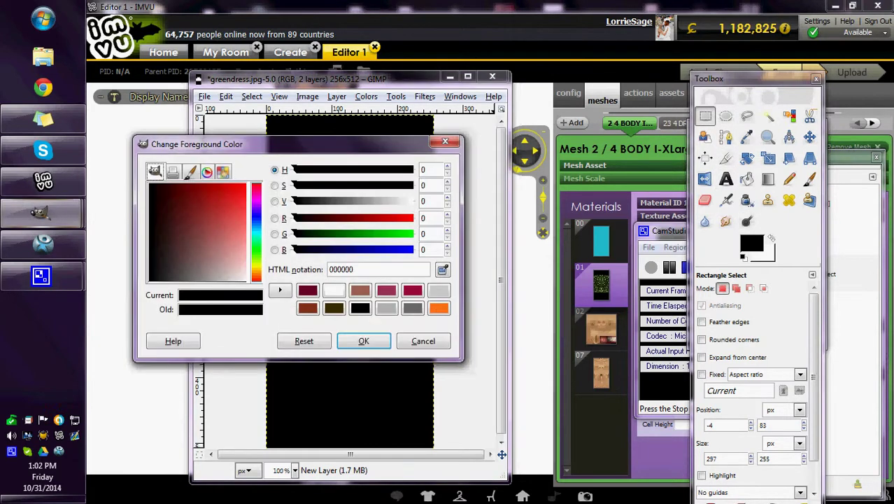
{"action": "left_click", "coordinate": [413, 290]}
{"action": "left_click", "coordinate": [363, 341]}
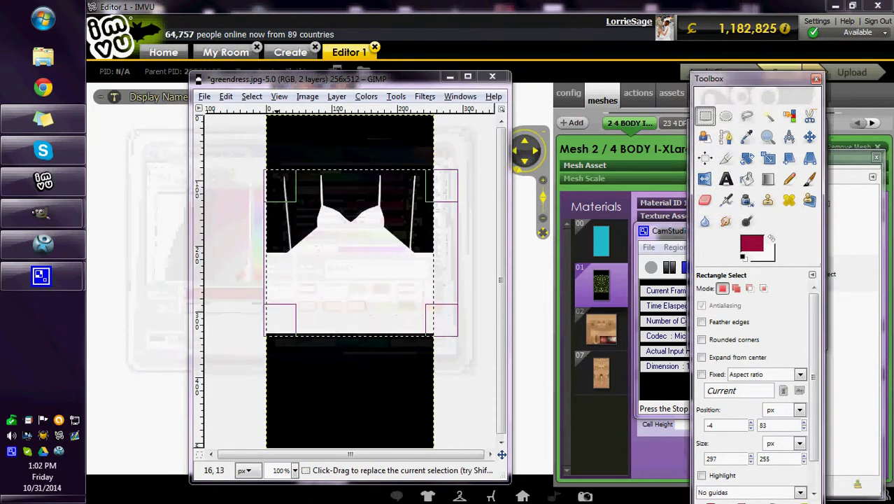
{"action": "left_click", "coordinate": [226, 95]}
{"action": "left_click", "coordinate": [264, 286]}
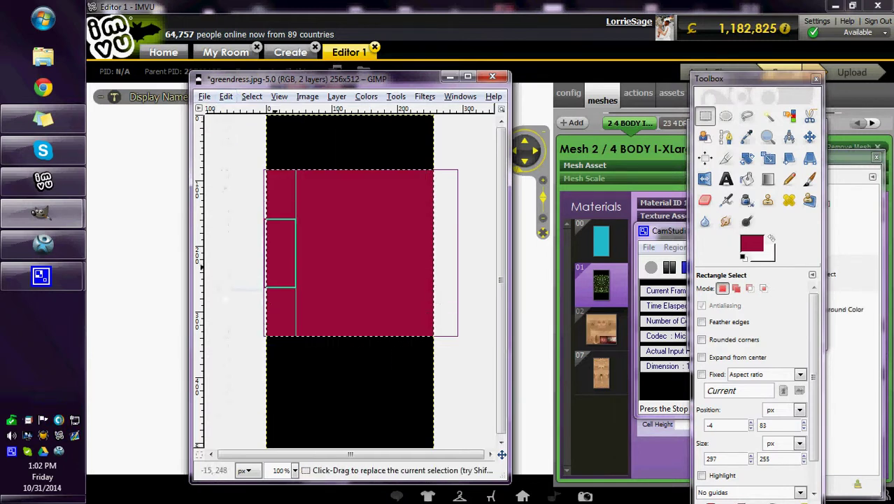
Step: Add another transparent layer above the crimson fill and move the Undo, Toolbox and Layers windows so they are accessible
{"action": "left_click", "coordinate": [336, 95]}
{"action": "left_click", "coordinate": [364, 112]}
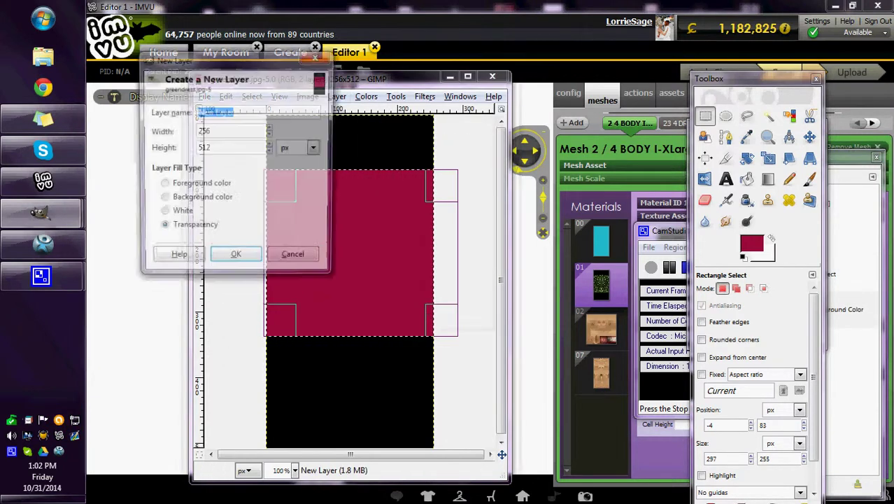
{"action": "key", "text": "Return"}
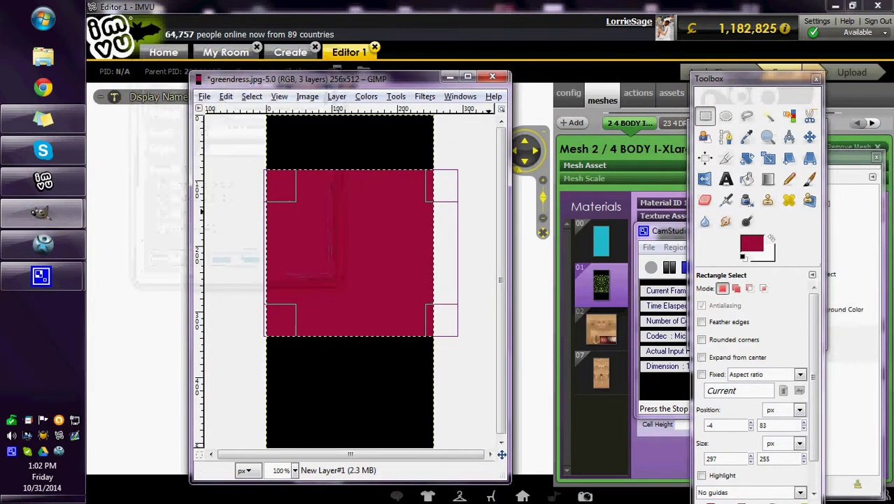
{"action": "left_click_drag", "start_coordinate": [843, 157], "coordinate": [689, 240]}
{"action": "left_click", "coordinate": [748, 78]}
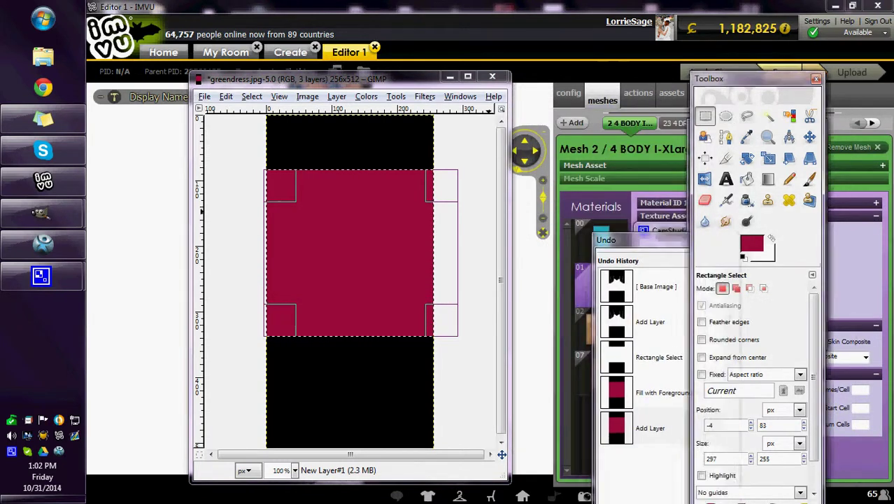
{"action": "left_click_drag", "start_coordinate": [749, 78], "coordinate": [819, 203]}
{"action": "left_click", "coordinate": [749, 127]}
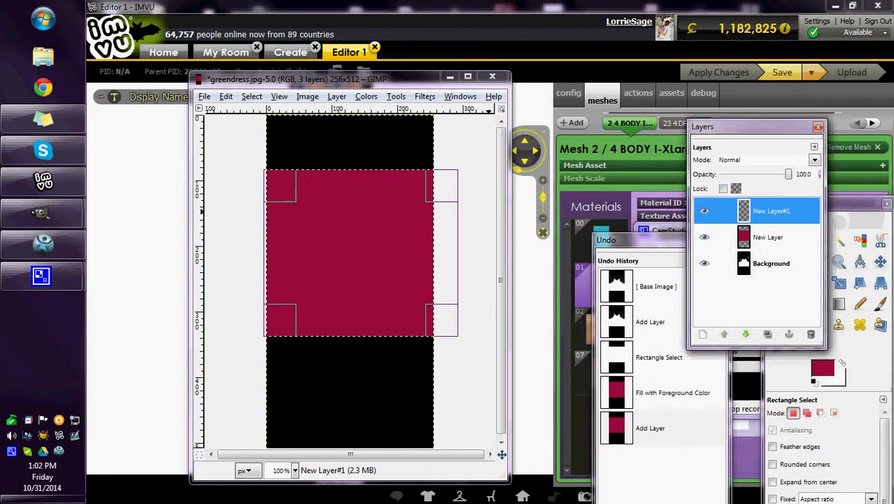
{"action": "left_click_drag", "start_coordinate": [748, 127], "coordinate": [612, 114]}
Step: Swap the foreground and background colours, keeping white ffffff as the foreground colour
{"action": "left_click", "coordinate": [841, 362]}
{"action": "left_click", "coordinate": [822, 368]}
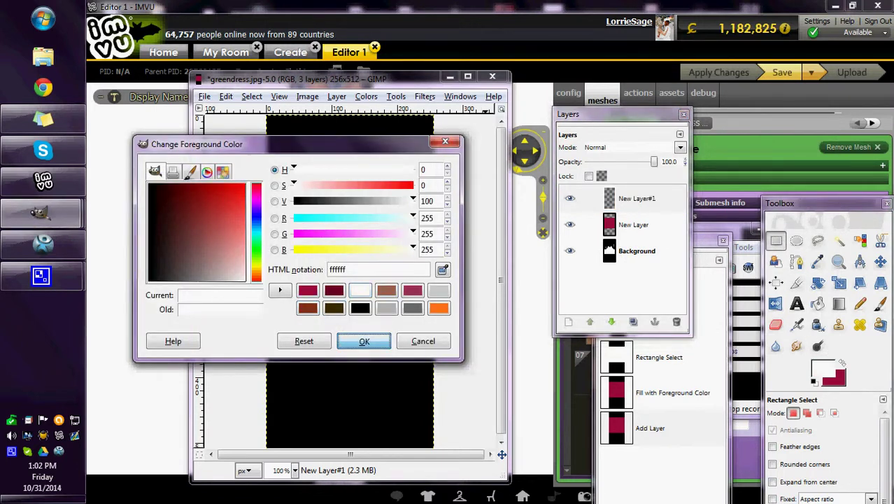
{"action": "left_click", "coordinate": [364, 340]}
Step: Blend a linear FG to Transparent gradient in white straight down the new layer's selection, from its upper edge to its lower edge
{"action": "left_click_drag", "start_coordinate": [804, 203], "coordinate": [635, 84]}
{"action": "left_click", "coordinate": [668, 184]}
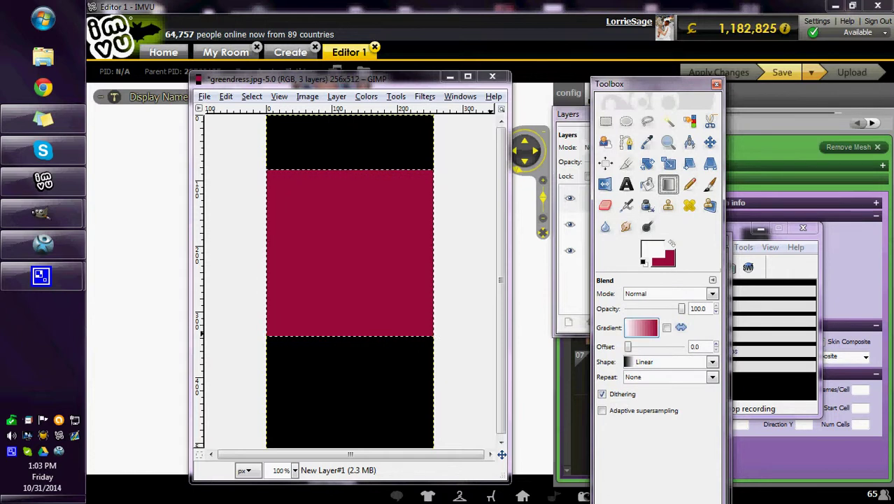
{"action": "left_click", "coordinate": [641, 327]}
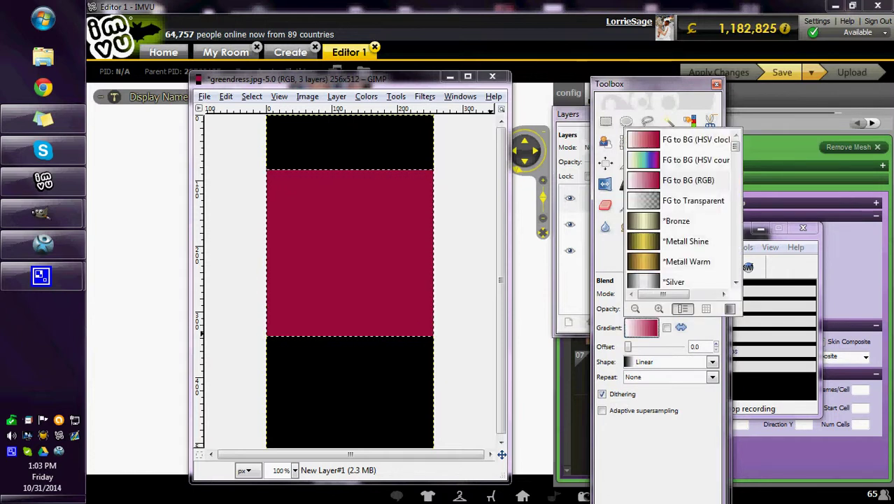
{"action": "left_click", "coordinate": [672, 200]}
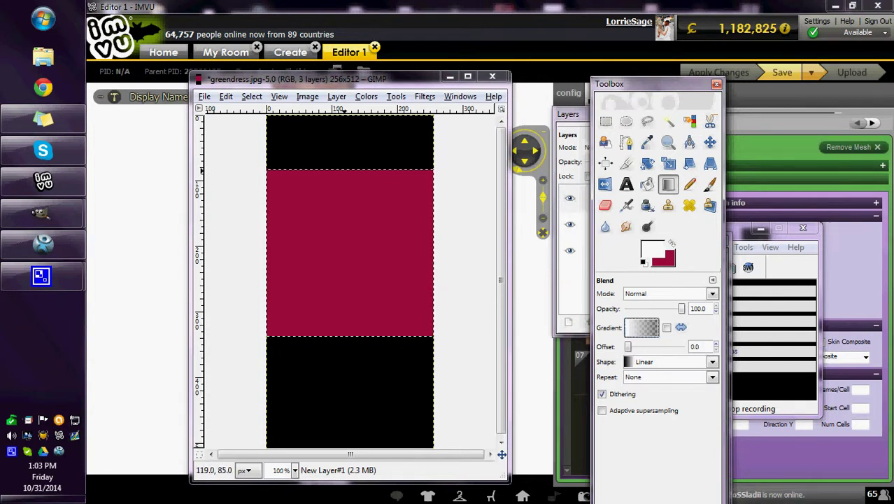
{"action": "left_click_drag", "start_coordinate": [343, 170], "coordinate": [344, 337]}
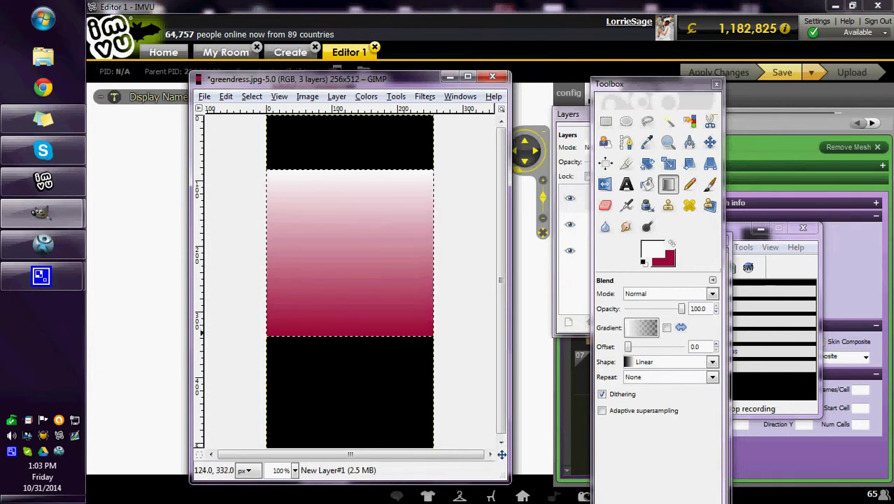
Step: Set the white gradient layer's mode to Dissolve and its opacity to 37.6, moving the Toolbox clear of the Layers window
{"action": "left_click_drag", "start_coordinate": [654, 83], "coordinate": [791, 108]}
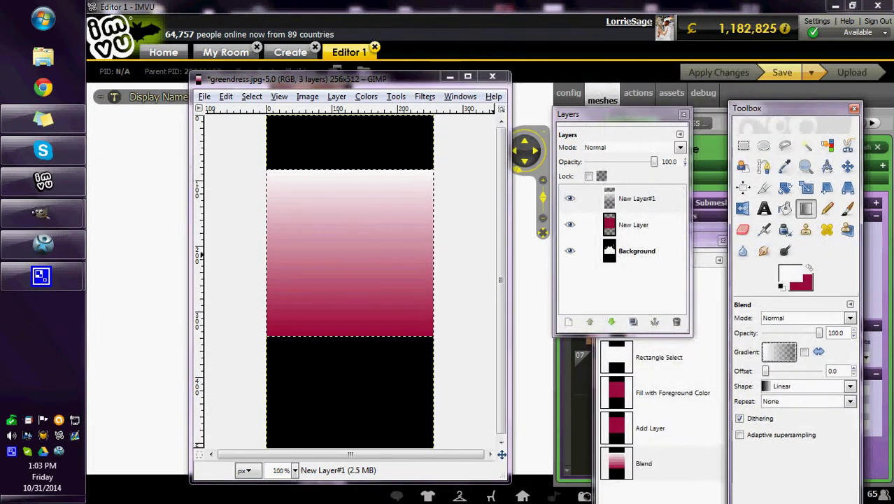
{"action": "left_click", "coordinate": [679, 147]}
{"action": "left_click", "coordinate": [603, 176]}
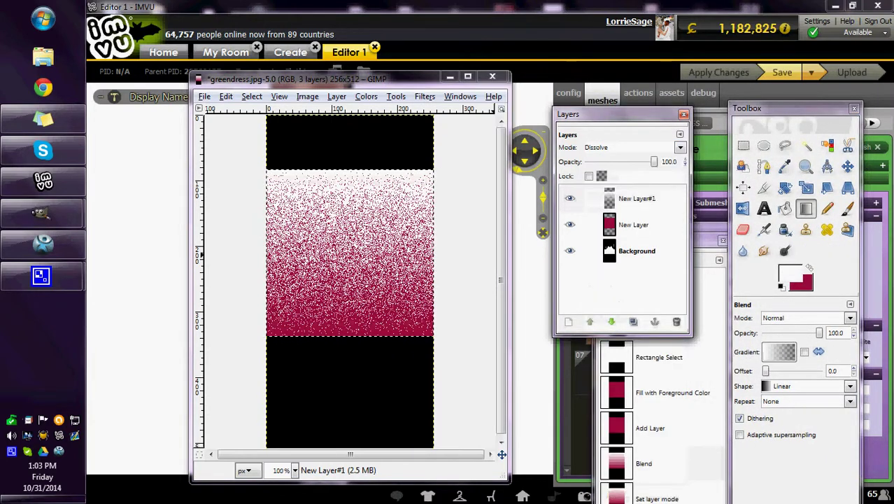
{"action": "left_click_drag", "start_coordinate": [651, 162], "coordinate": [639, 161]}
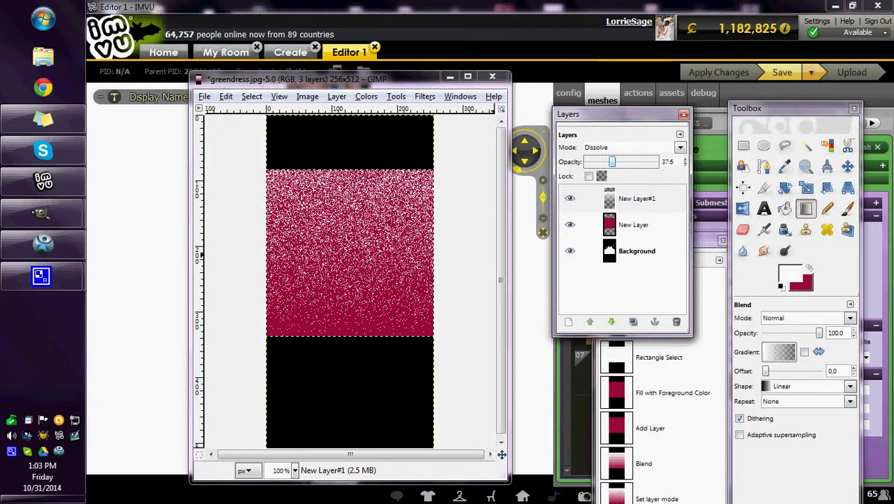
Step: Save the image under the new name pinkdress.jpg on the Desktop as a JPEG with quality 85
{"action": "left_click", "coordinate": [204, 96]}
{"action": "left_click", "coordinate": [231, 215]}
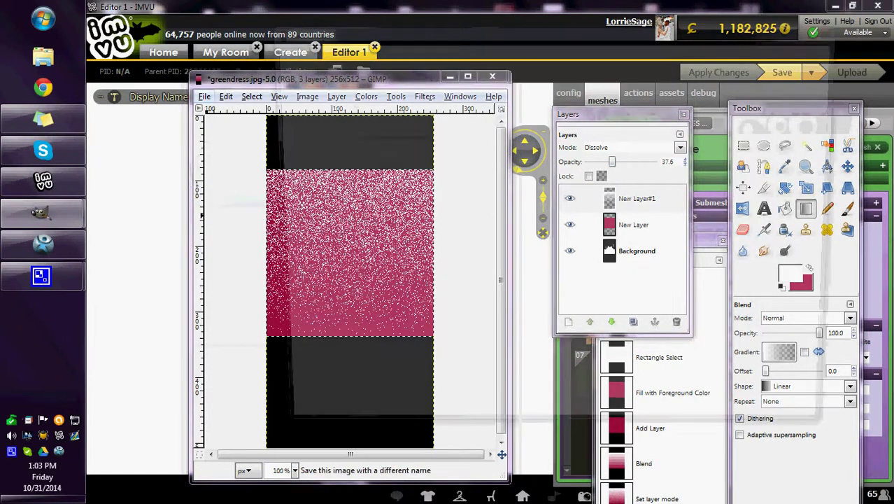
{"action": "type", "text": "pinkdress.jpg"}
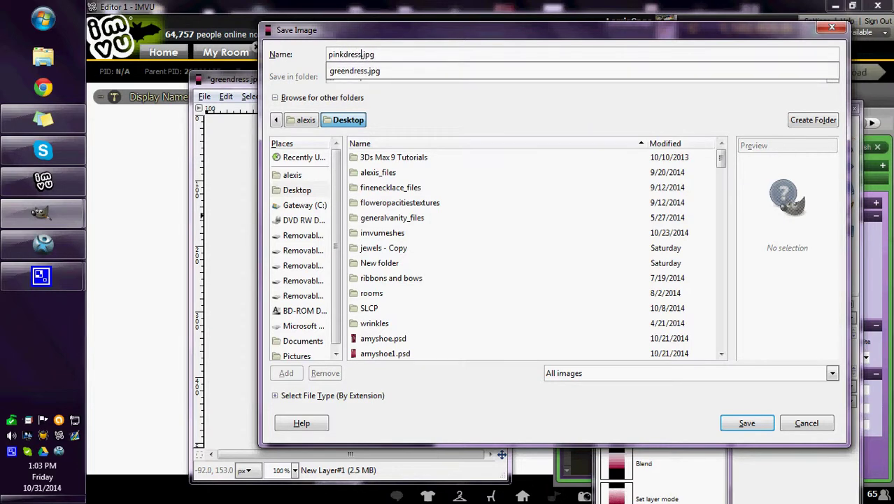
{"action": "key", "text": "Return"}
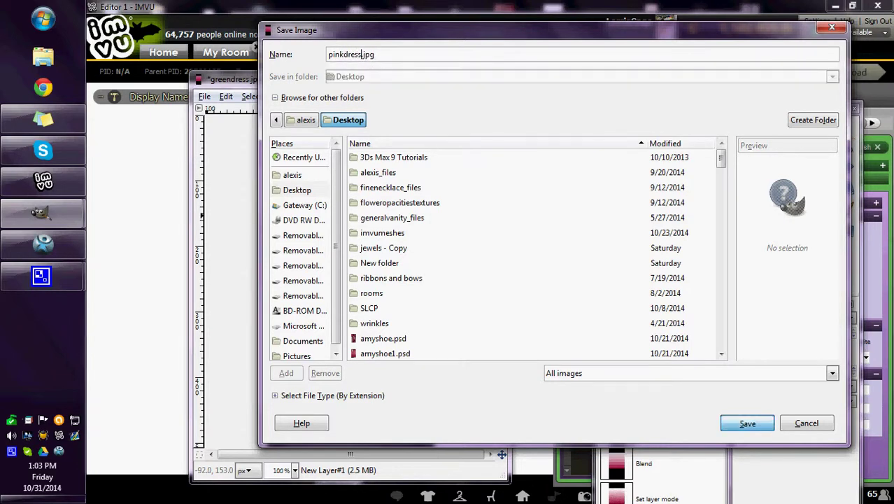
{"action": "key", "text": "Return"}
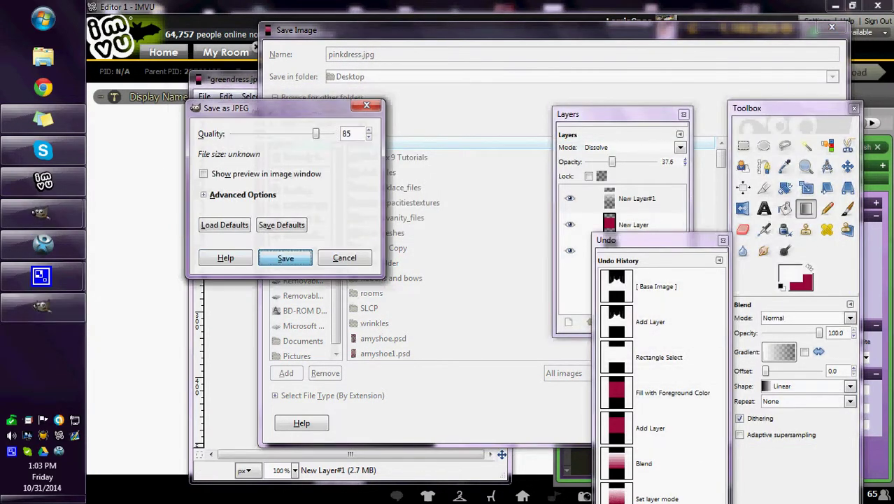
{"action": "left_click", "coordinate": [285, 254]}
Step: Switch to the IMVU editor and load pinkdress.jpg as the texture of dress material 01
{"action": "left_click", "coordinate": [445, 78]}
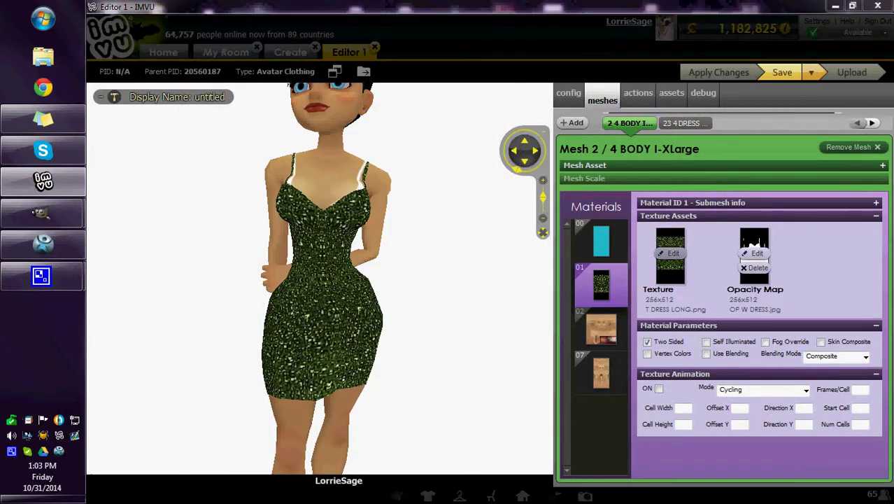
{"action": "left_click", "coordinate": [668, 253]}
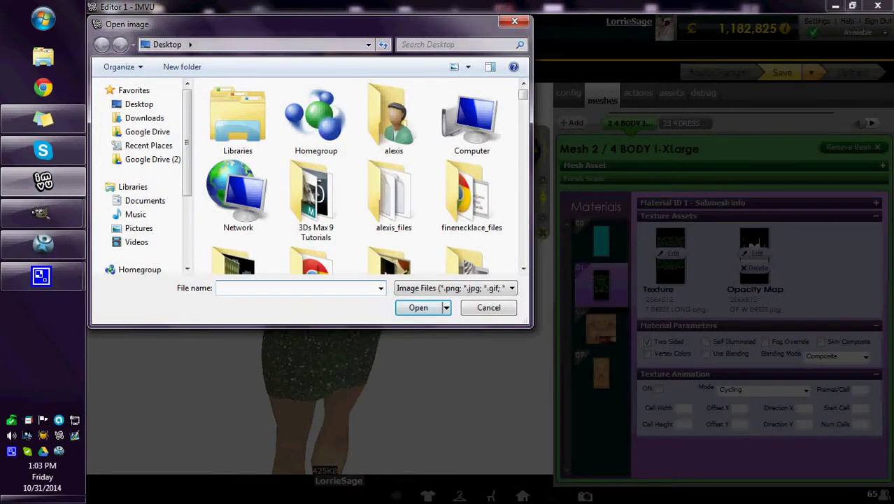
{"action": "type", "text": "pink"}
{"action": "key", "text": "Down"}
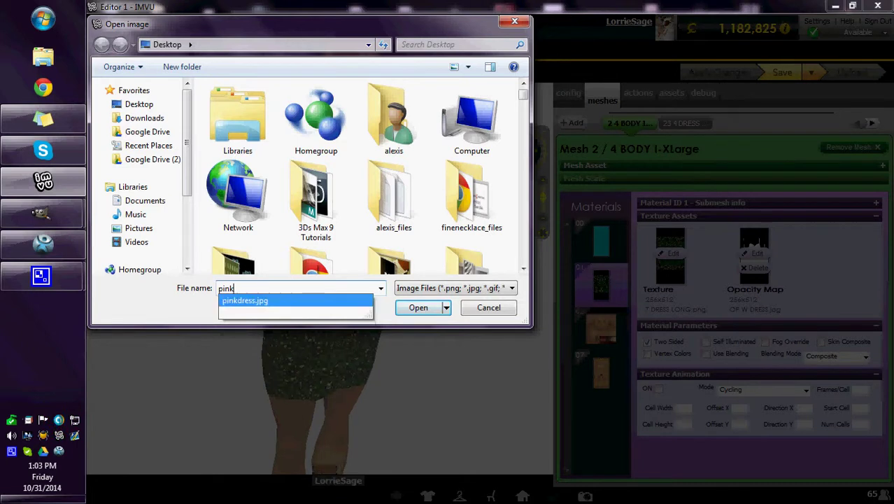
{"action": "key", "text": "Return"}
{"action": "key", "text": "Return"}
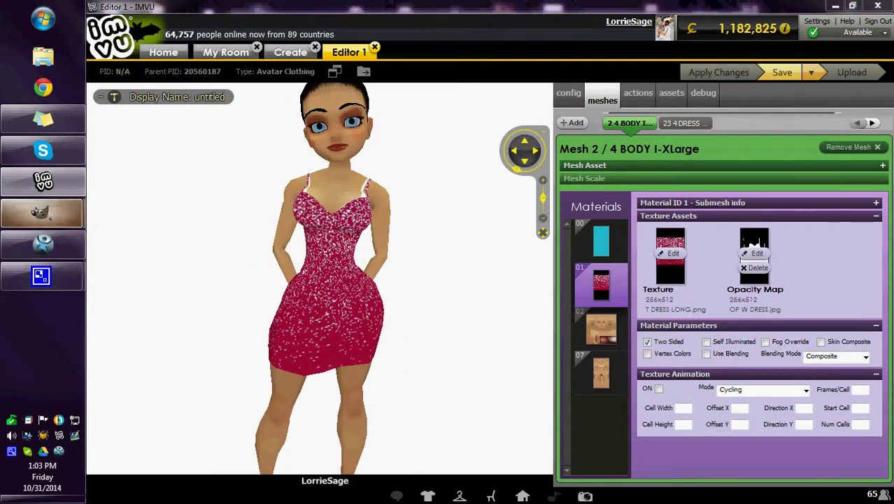
Step: Return to GIMP, set the foreground colour to white and fill the selection on the Dissolve layer with it
{"action": "mouse_move", "coordinate": [41, 212]}
{"action": "left_click", "coordinate": [168, 168]}
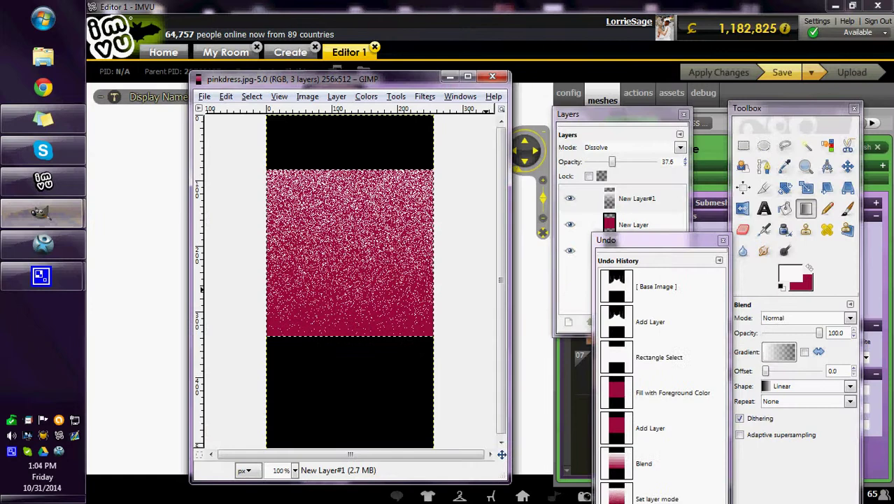
{"action": "left_click", "coordinate": [809, 267]}
{"action": "left_click", "coordinate": [790, 273]}
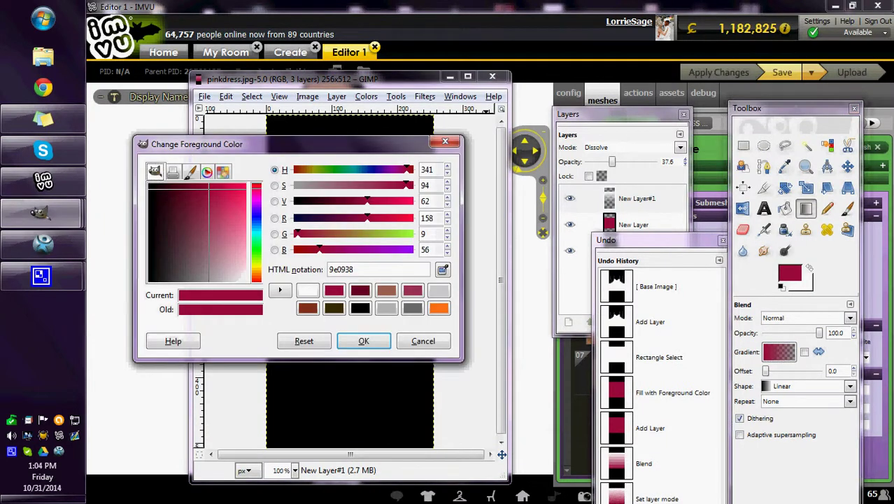
{"action": "left_click", "coordinate": [307, 289]}
{"action": "key", "text": "Return"}
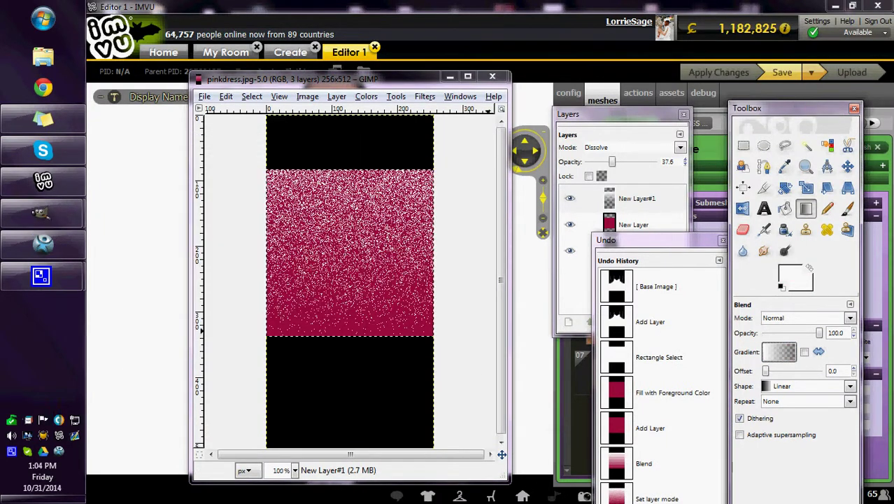
{"action": "left_click", "coordinate": [226, 95]}
{"action": "left_click", "coordinate": [236, 284]}
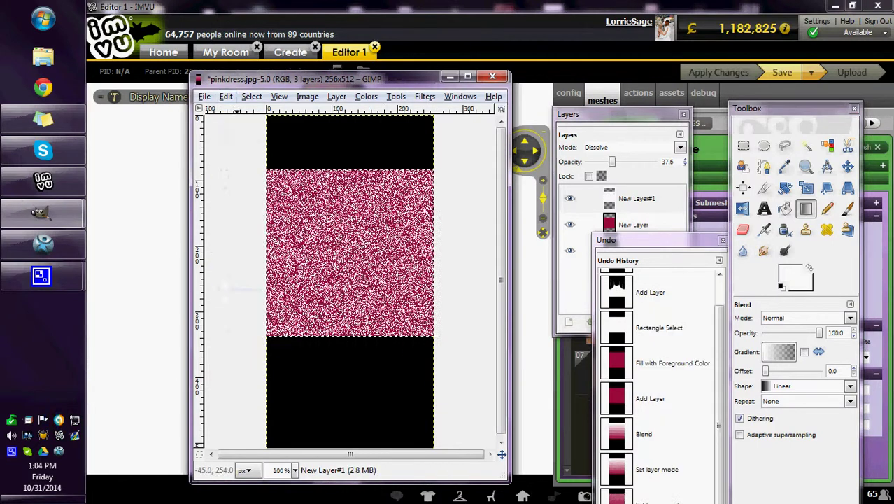
{"action": "left_click", "coordinate": [336, 95]}
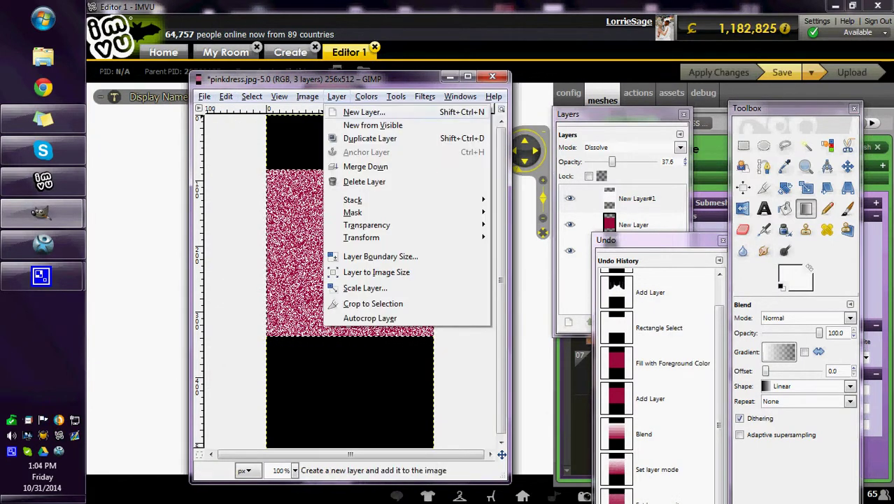
{"action": "left_click", "coordinate": [343, 114]}
{"action": "key", "text": "Return"}
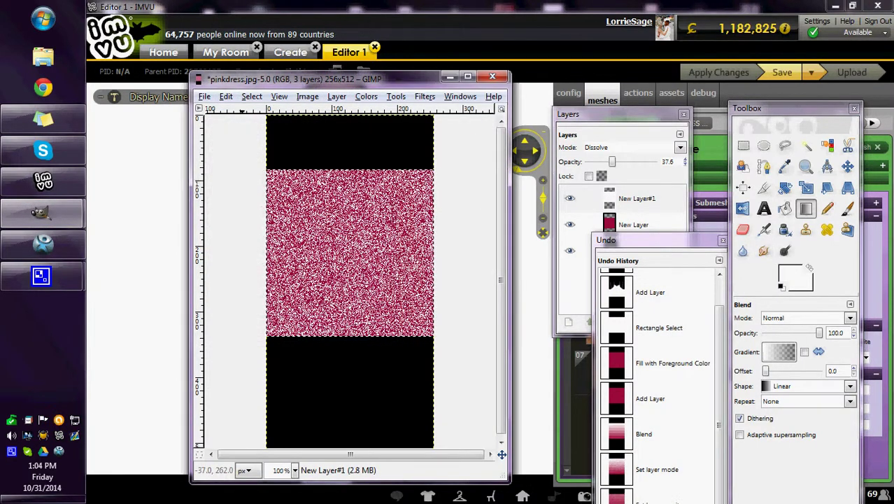
Step: Reduce the white Dissolve layer's opacity to 19.8 and move the image window slightly up and to the left
{"action": "left_click_drag", "start_coordinate": [612, 161], "coordinate": [599, 161]}
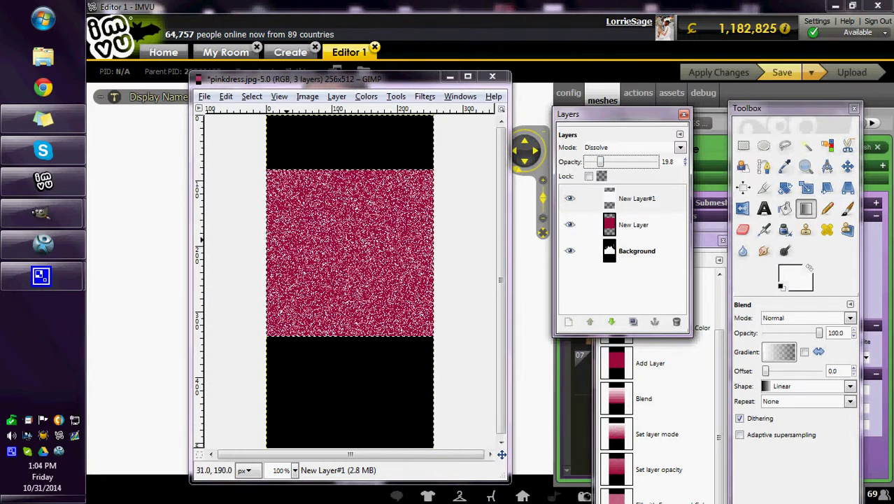
{"action": "left_click_drag", "start_coordinate": [329, 79], "coordinate": [274, 69]}
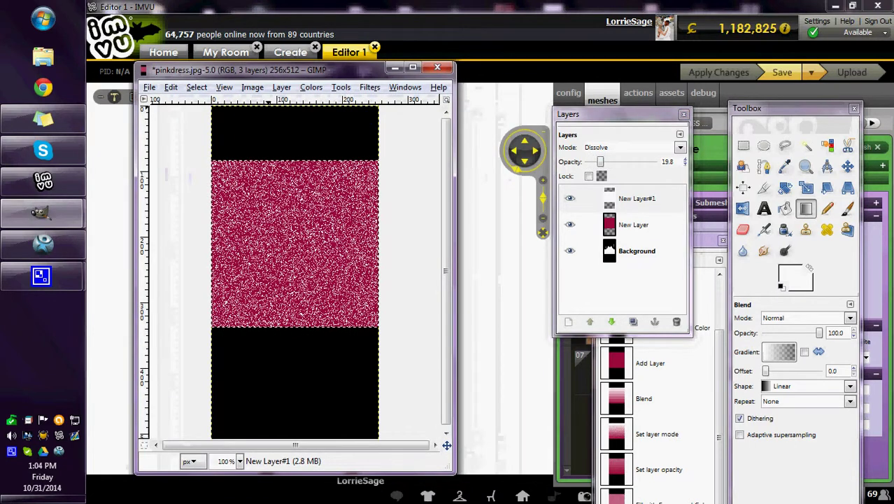
{"action": "mouse_move", "coordinate": [42, 213]}
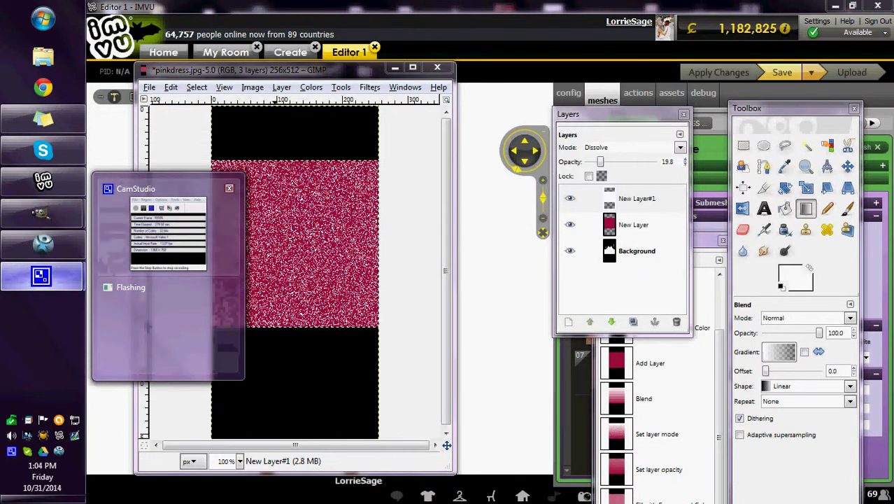
{"action": "left_click", "coordinate": [41, 276]}
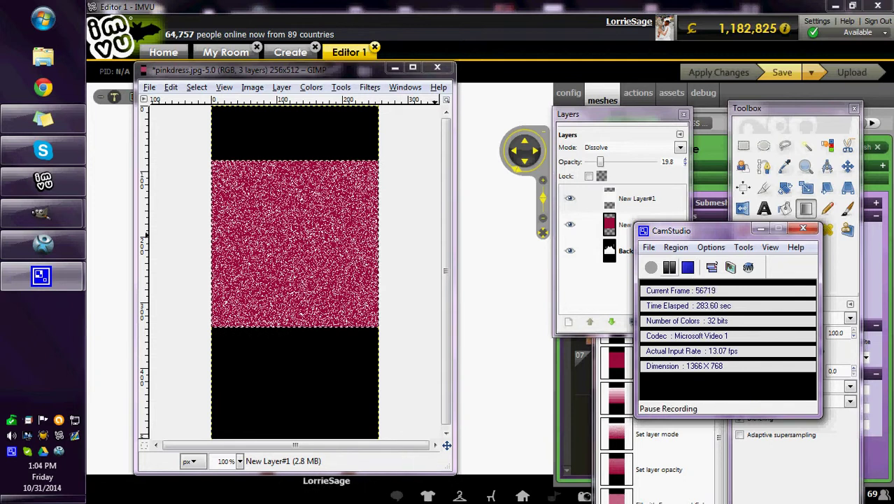
{"action": "left_click", "coordinate": [672, 273]}
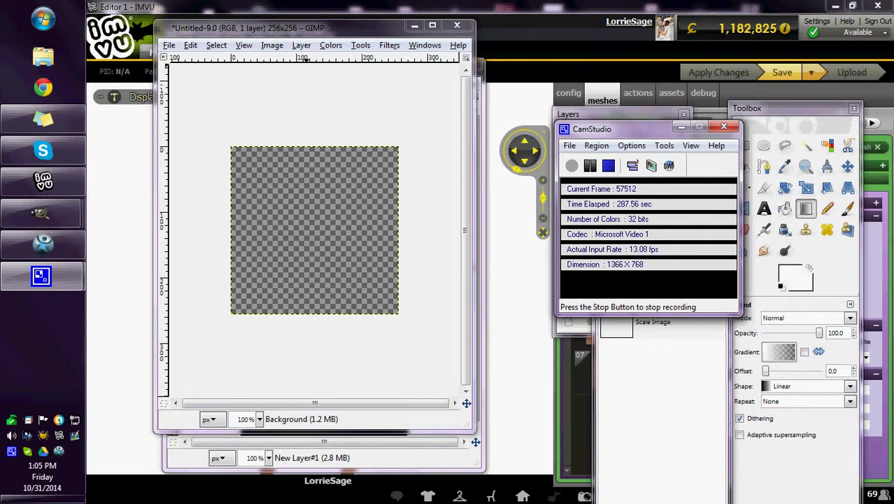
Step: Add a transparent layer to the untitled 256x256 image and draw an elliptical selection about 76 by 73 px near the centre
{"action": "left_click", "coordinate": [301, 45]}
{"action": "left_click", "coordinate": [326, 61]}
{"action": "left_click", "coordinate": [236, 260]}
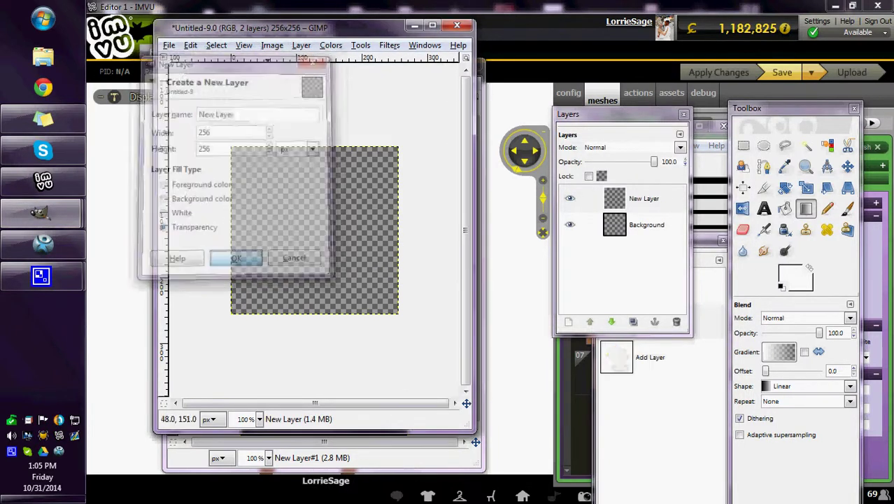
{"action": "left_click", "coordinate": [763, 145]}
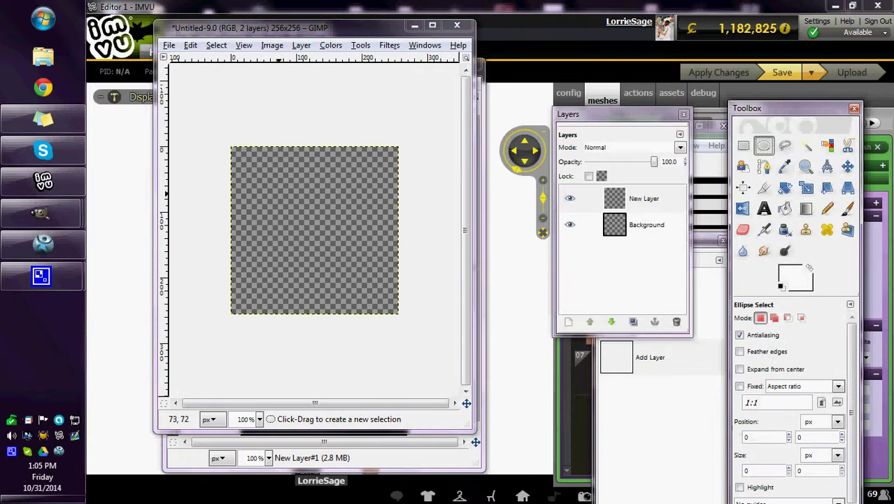
{"action": "left_click_drag", "start_coordinate": [287, 199], "coordinate": [342, 250]}
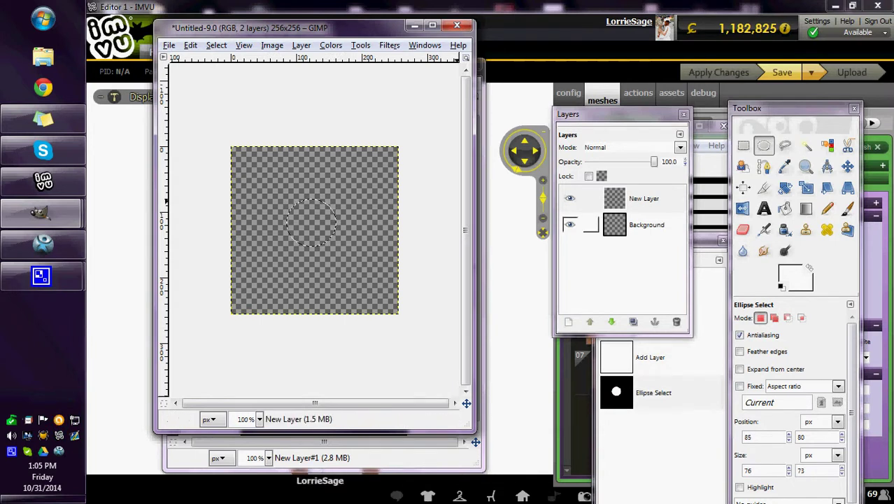
Step: Set the foreground colour to dark maroon 6f0727 from the colour history and fill the elliptical selection with it
{"action": "left_click", "coordinate": [790, 272]}
{"action": "left_click", "coordinate": [360, 289]}
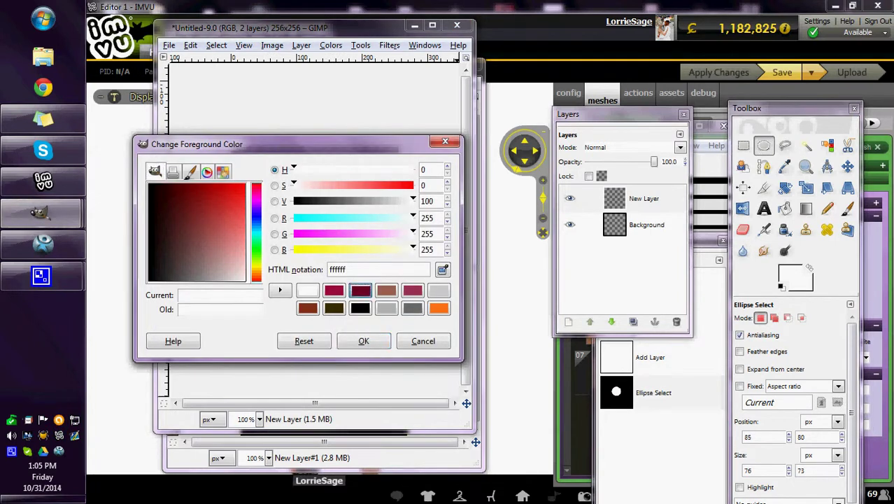
{"action": "left_click", "coordinate": [364, 341]}
{"action": "left_click", "coordinate": [191, 45]}
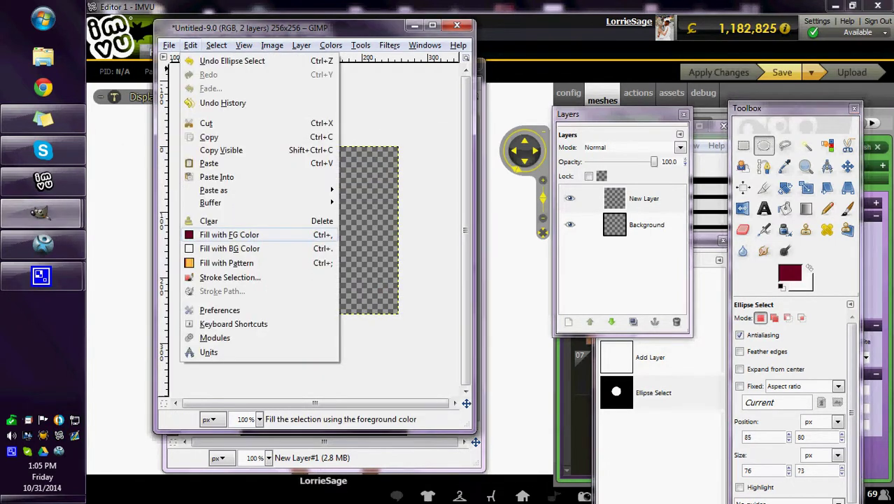
{"action": "left_click", "coordinate": [231, 233]}
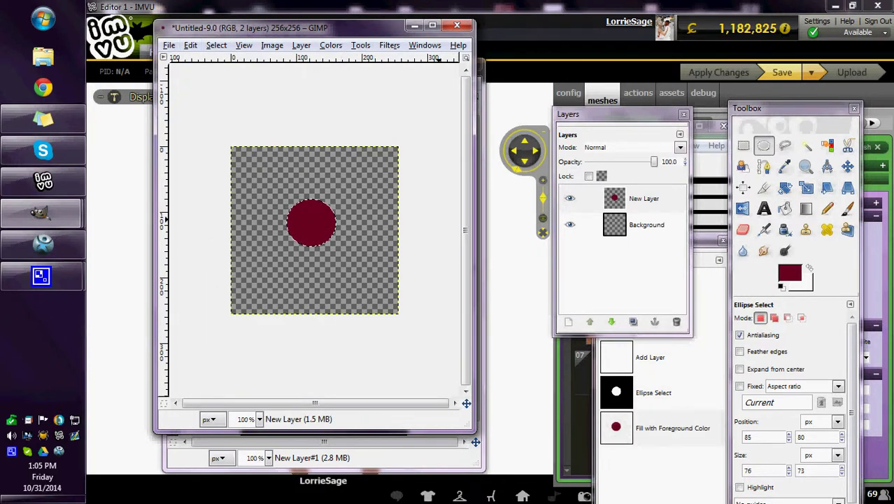
Step: Paint a thick curved white highlight inside the maroon circle's upper-right edge with the Paintbrush, using the Circle (11) brush
{"action": "key", "text": "x"}
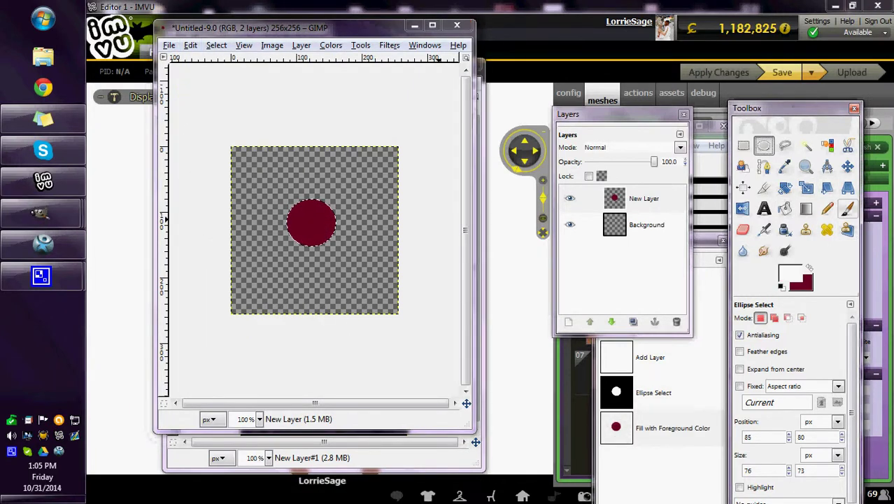
{"action": "key", "text": "p"}
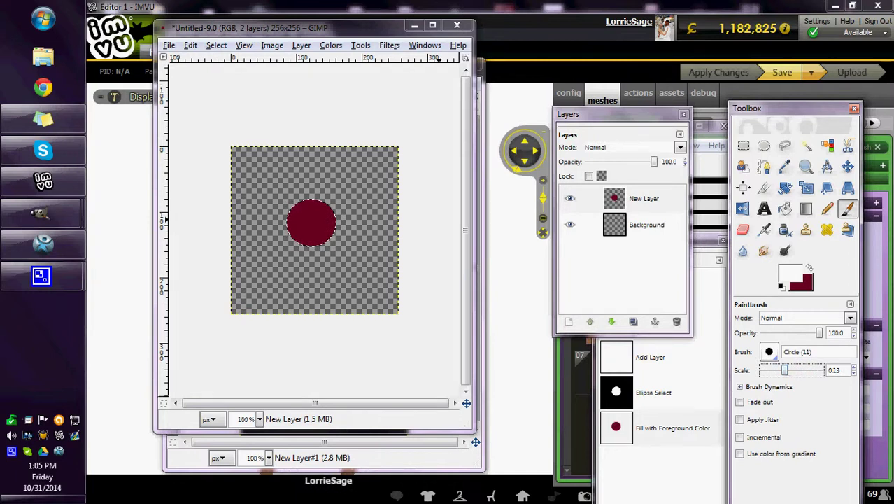
{"action": "left_click", "coordinate": [259, 419]}
{"action": "left_click", "coordinate": [248, 315]}
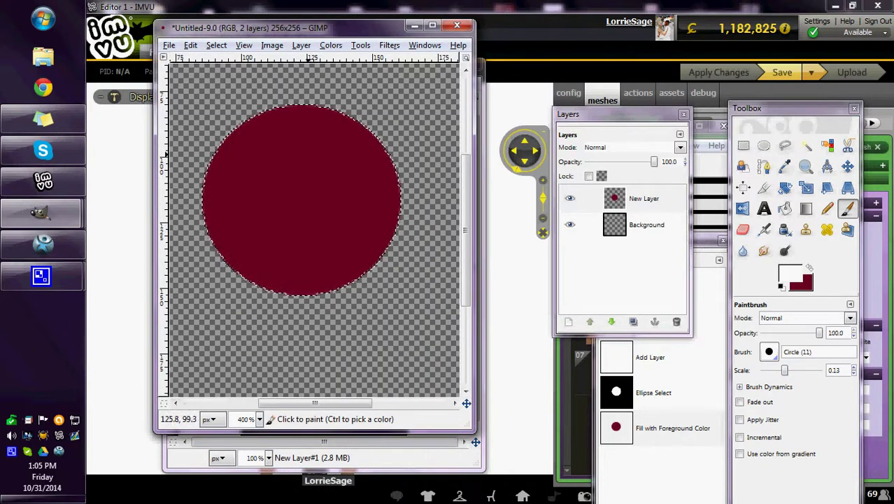
{"action": "left_click_drag", "start_coordinate": [295, 124], "coordinate": [336, 133]}
{"action": "mouse_move", "coordinate": [374, 172]}
{"action": "left_mouse_down"}
{"action": "mouse_move", "coordinate": [289, 128]}
{"action": "mouse_move", "coordinate": [327, 124]}
{"action": "mouse_move", "coordinate": [357, 145]}
{"action": "mouse_move", "coordinate": [370, 173]}
{"action": "mouse_move", "coordinate": [306, 126]}
{"action": "left_mouse_up"}
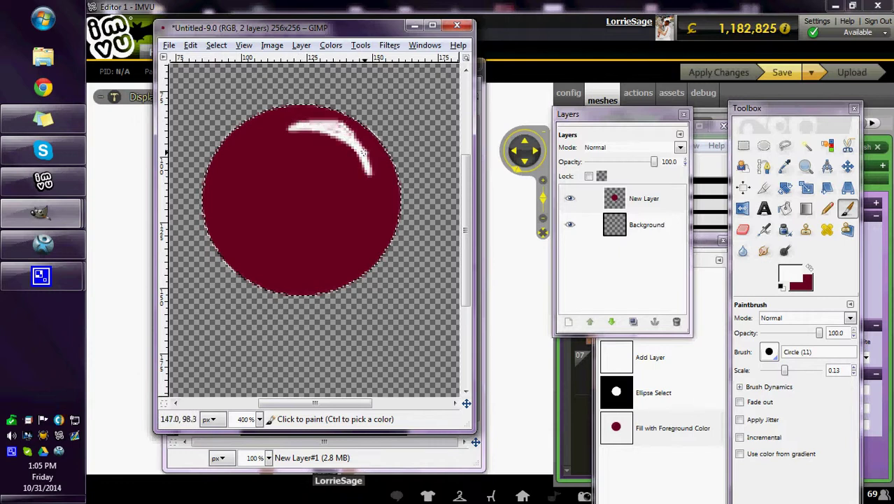
Step: Paint a white dot at the circle's centre, a thin arc at its lower left and a short dash at its lower right
{"action": "left_click", "coordinate": [298, 192]}
{"action": "mouse_move", "coordinate": [238, 194]}
{"action": "left_mouse_down"}
{"action": "mouse_move", "coordinate": [266, 243]}
{"action": "mouse_move", "coordinate": [302, 256]}
{"action": "mouse_move", "coordinate": [242, 218]}
{"action": "mouse_move", "coordinate": [265, 244]}
{"action": "left_mouse_up"}
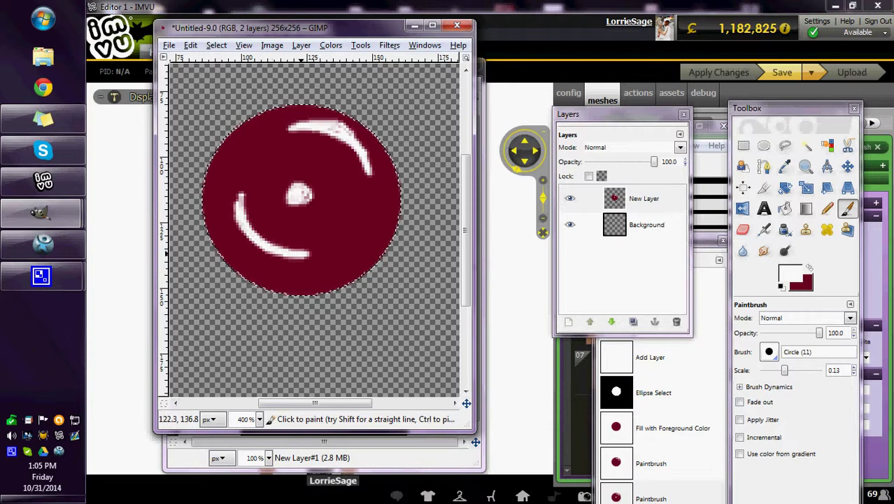
{"action": "left_click_drag", "start_coordinate": [355, 240], "coordinate": [374, 222]}
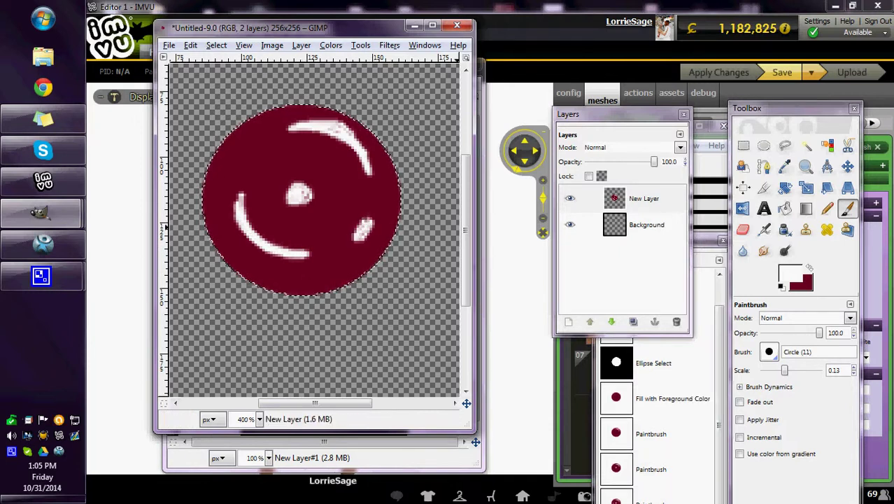
Step: Shade the maroon circle's rim with the darker maroon 420417 using the Paintbrush at scale 0.42
{"action": "left_click", "coordinate": [808, 268]}
{"action": "left_click", "coordinate": [790, 273]}
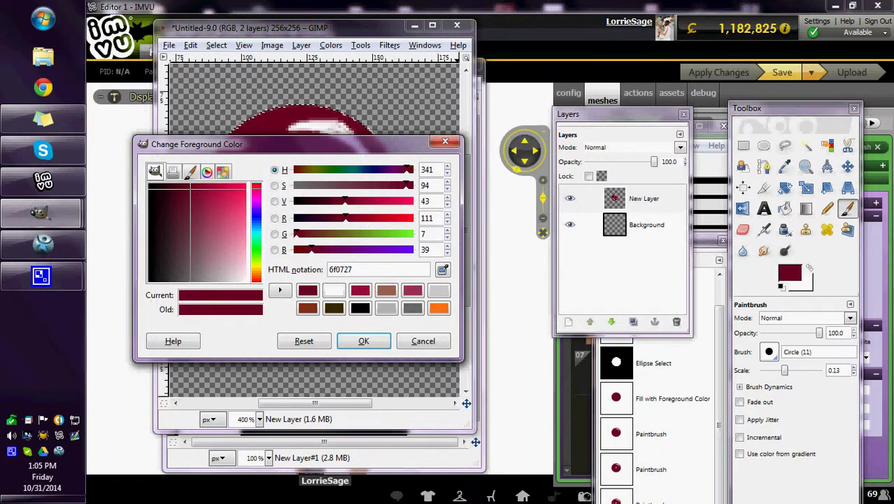
{"action": "left_click_drag", "start_coordinate": [345, 201], "coordinate": [324, 200]}
{"action": "left_click", "coordinate": [363, 341]}
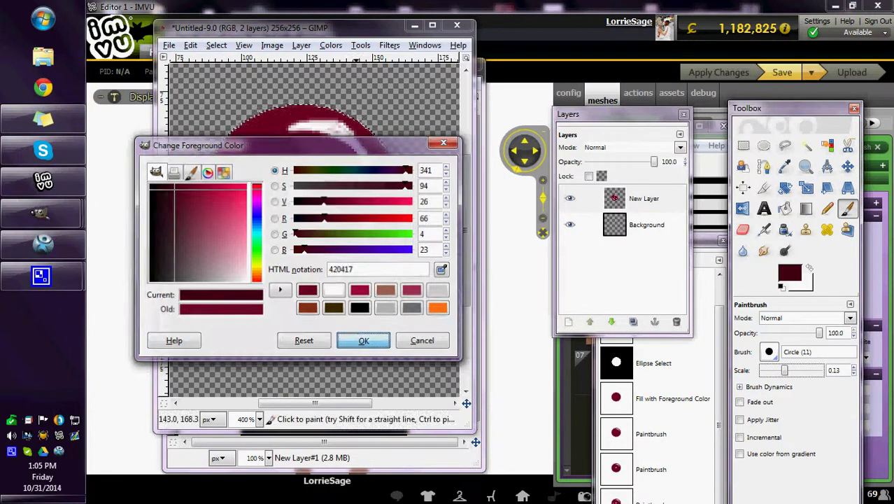
{"action": "left_click_drag", "start_coordinate": [785, 370], "coordinate": [793, 370]}
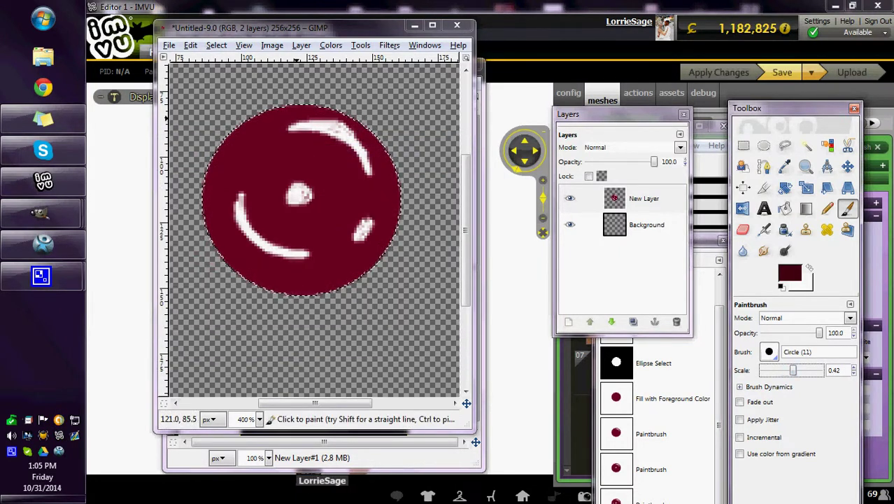
{"action": "mouse_move", "coordinate": [298, 105]}
{"action": "left_mouse_down"}
{"action": "mouse_move", "coordinate": [331, 108]}
{"action": "mouse_move", "coordinate": [368, 132]}
{"action": "mouse_move", "coordinate": [400, 187]}
{"action": "left_mouse_up"}
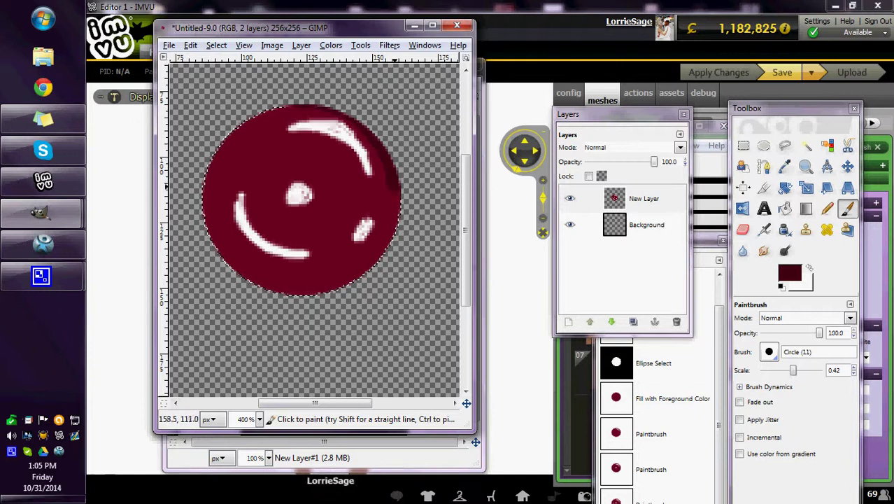
{"action": "left_click_drag", "start_coordinate": [336, 292], "coordinate": [252, 284]}
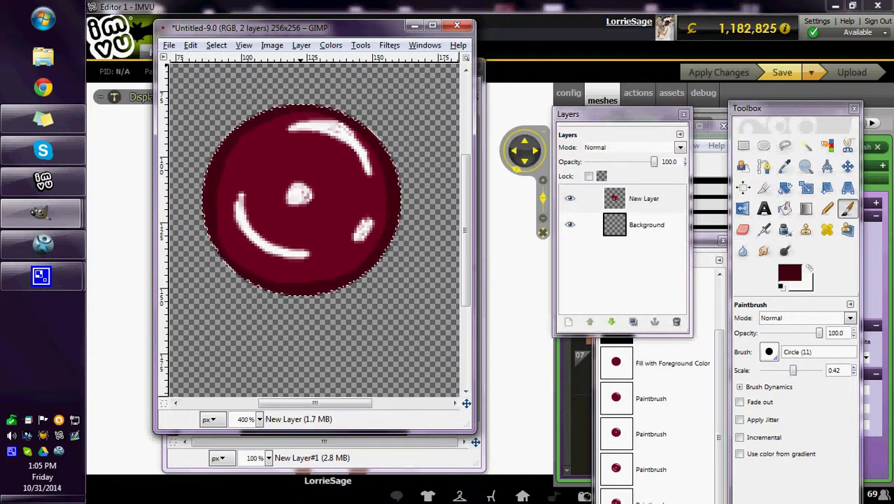
Step: Apply a Gaussian Blur with a 14 px horizontal and vertical radius to the selected maroon circle
{"action": "left_click", "coordinate": [389, 45]}
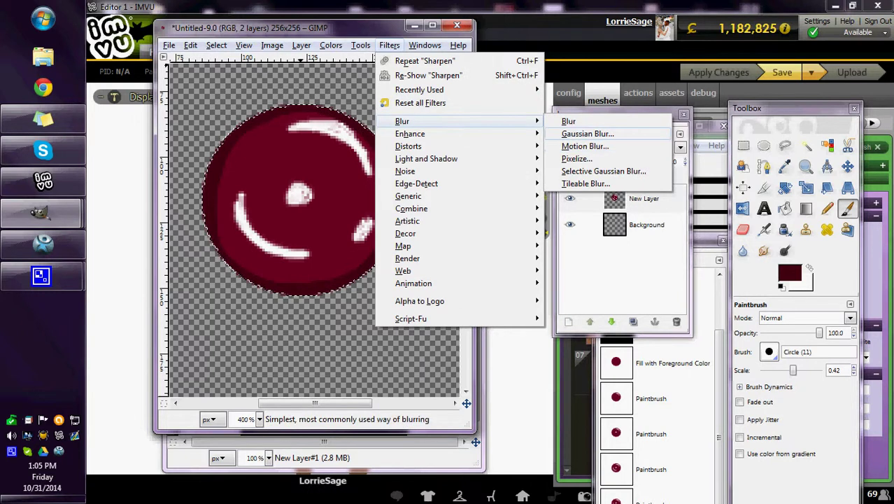
{"action": "left_click", "coordinate": [580, 122]}
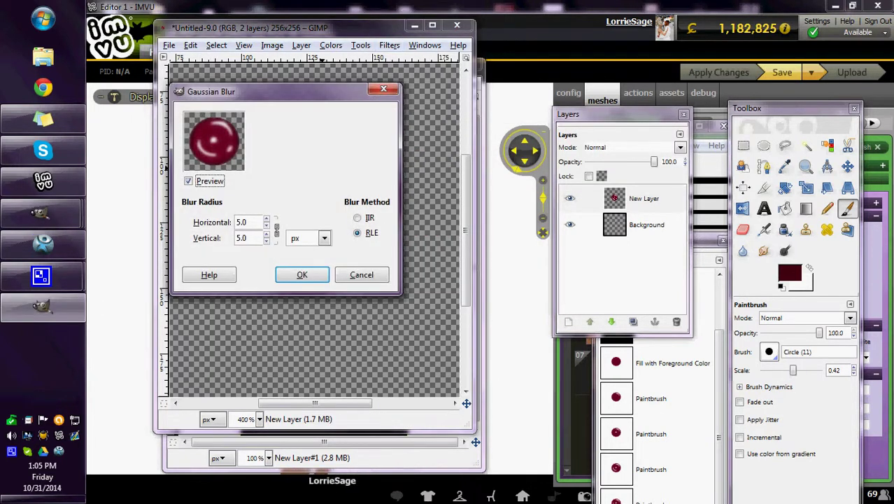
{"action": "left_click", "coordinate": [266, 218]}
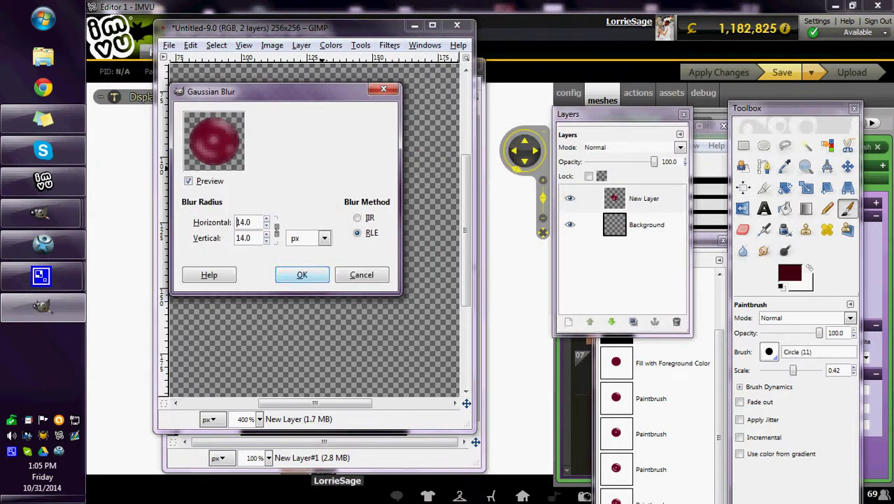
{"action": "key", "text": "Return"}
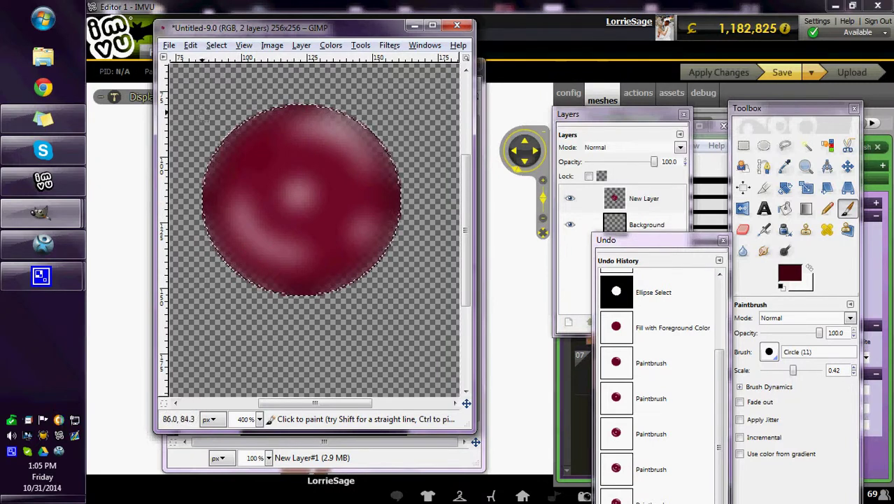
Step: Copy the blurred maroon circle to the clipboard
{"action": "left_click_drag", "start_coordinate": [210, 28], "coordinate": [383, 18]}
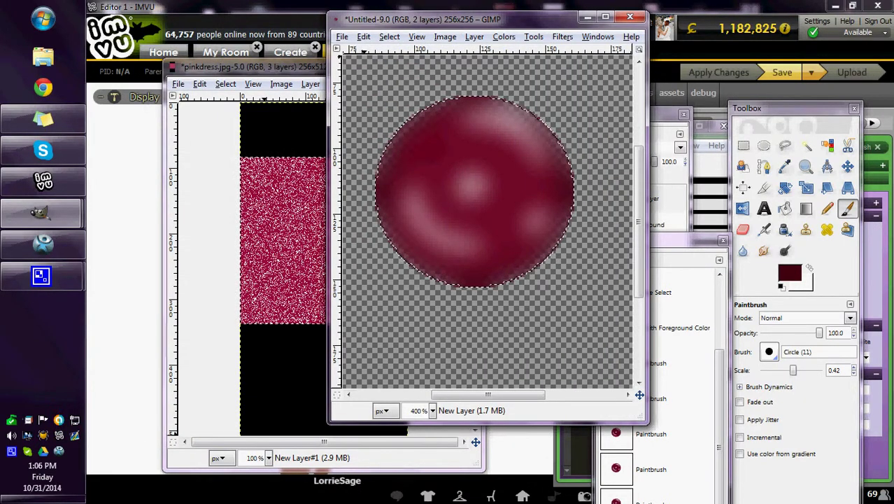
{"action": "left_click", "coordinate": [363, 36]}
{"action": "left_click", "coordinate": [381, 124]}
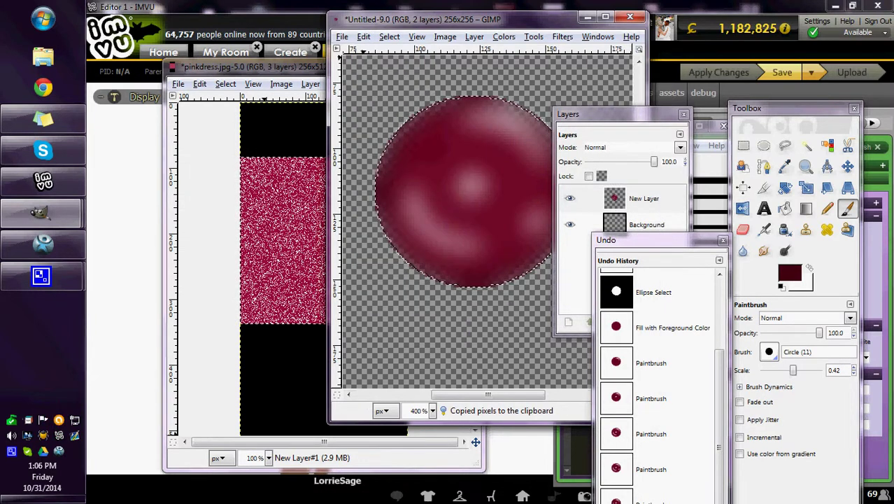
{"action": "left_click_drag", "start_coordinate": [383, 19], "coordinate": [255, 26]}
Step: Fill the circular selection with a radial Rounded edge gradient, drawn with the Blend tool from the circle's centre to its lower edge
{"action": "key", "text": "l"}
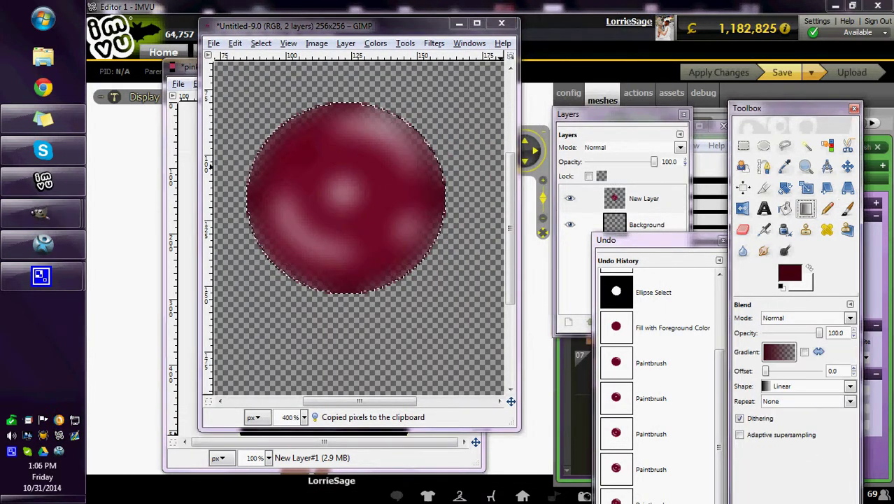
{"action": "left_click", "coordinate": [779, 351]}
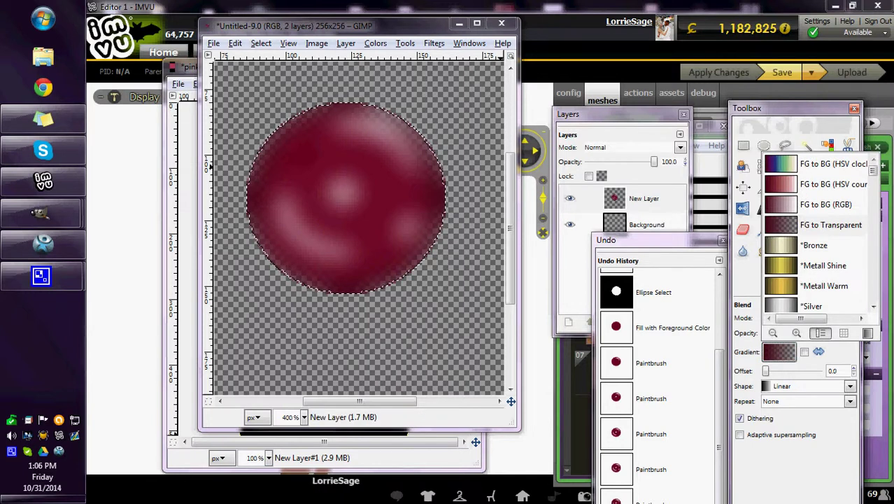
{"action": "scroll", "coordinate": [819, 233], "scroll_direction": "down", "scroll_amount": 8}
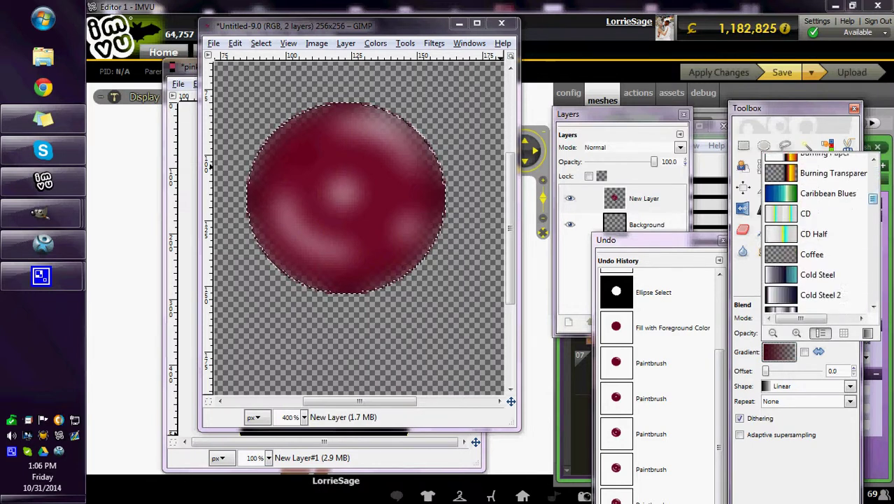
{"action": "scroll", "coordinate": [819, 233], "scroll_direction": "down", "scroll_amount": 8}
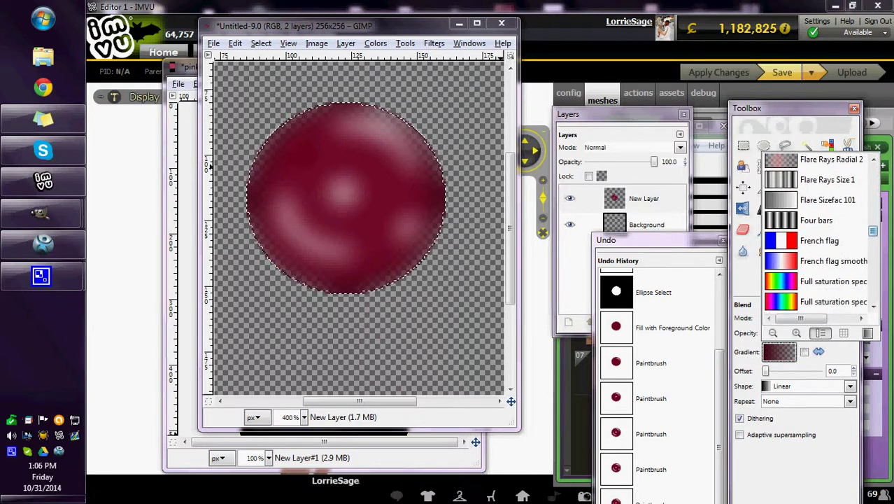
{"action": "scroll", "coordinate": [818, 233], "scroll_direction": "down", "scroll_amount": 8}
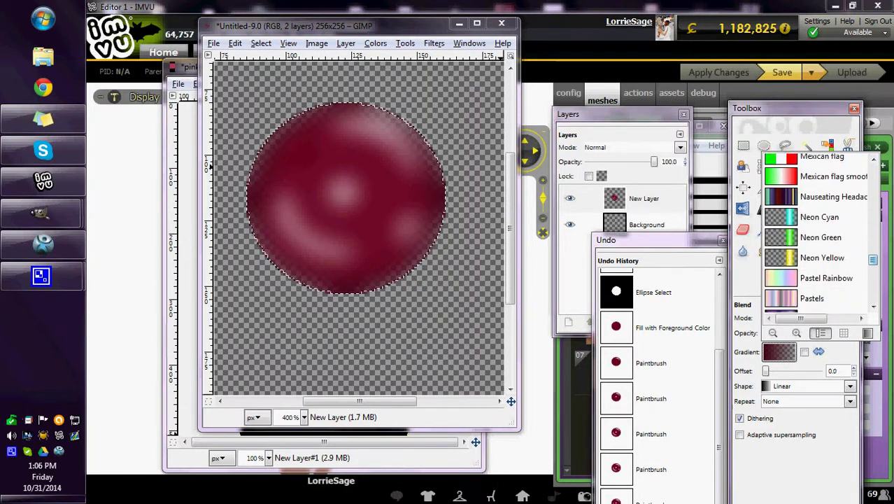
{"action": "scroll", "coordinate": [818, 233], "scroll_direction": "down", "scroll_amount": 5}
{"action": "scroll", "coordinate": [818, 233], "scroll_direction": "up", "scroll_amount": 1}
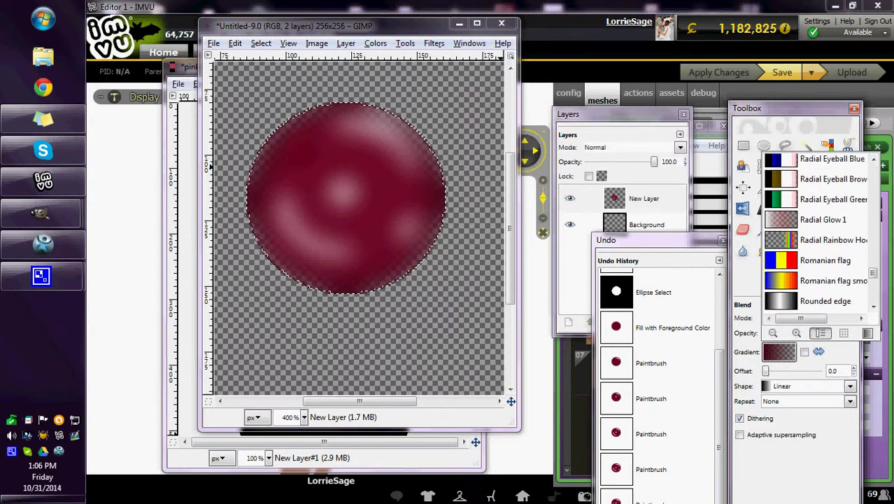
{"action": "left_click", "coordinate": [819, 299]}
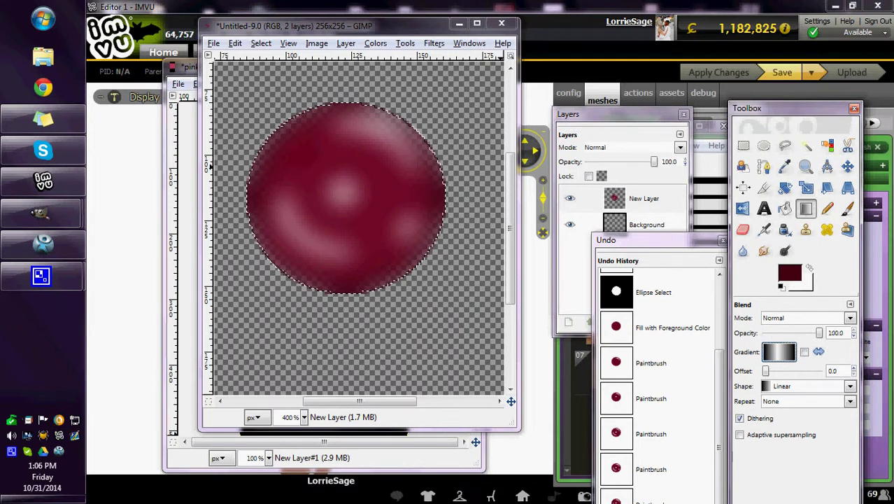
{"action": "left_click", "coordinate": [849, 387]}
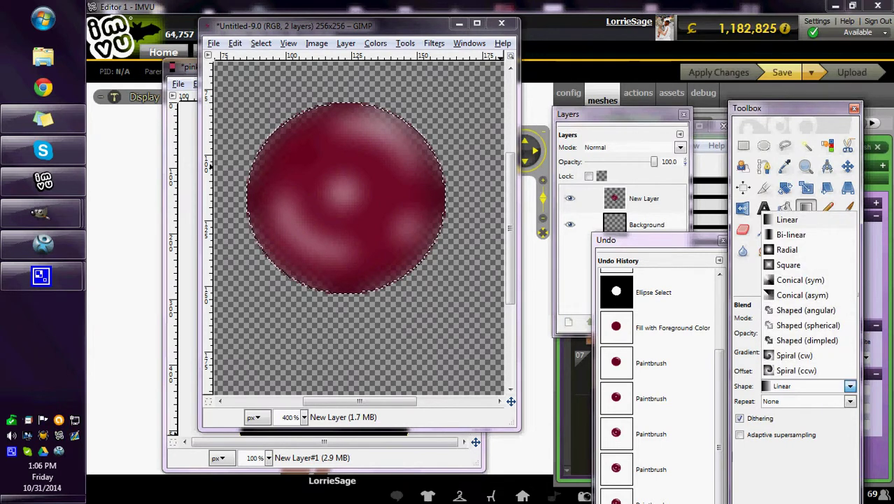
{"action": "left_click", "coordinate": [787, 250]}
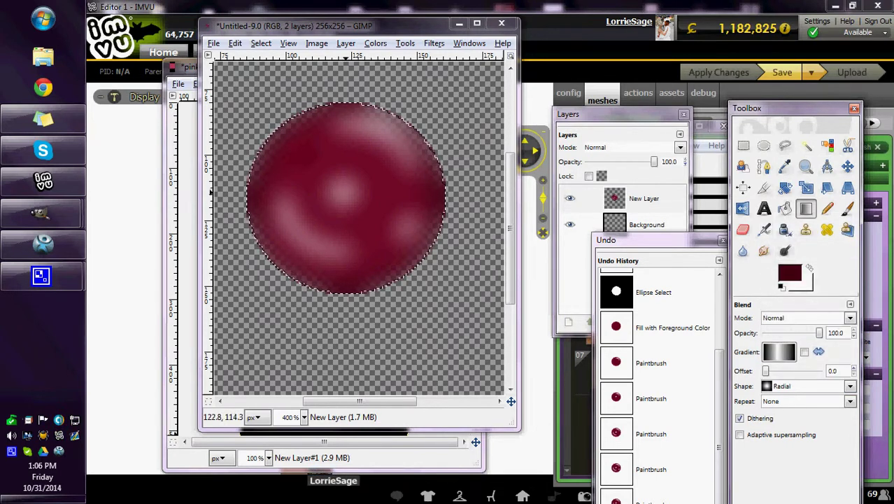
{"action": "left_click_drag", "start_coordinate": [352, 192], "coordinate": [357, 297]}
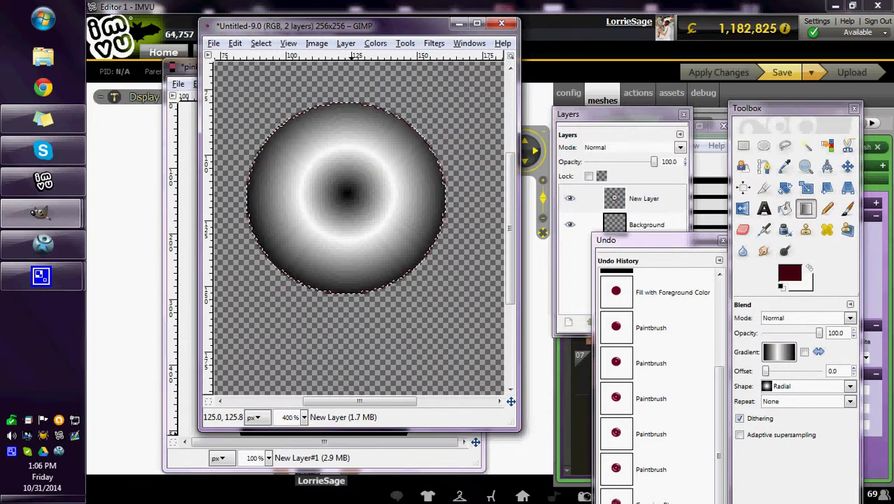
{"action": "left_click", "coordinate": [345, 43]}
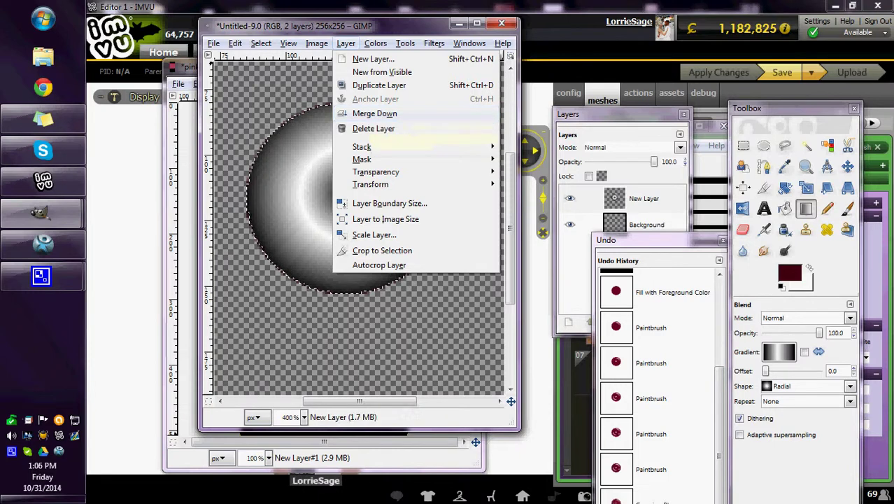
{"action": "mouse_move", "coordinate": [375, 42]}
{"action": "left_click", "coordinate": [402, 92]}
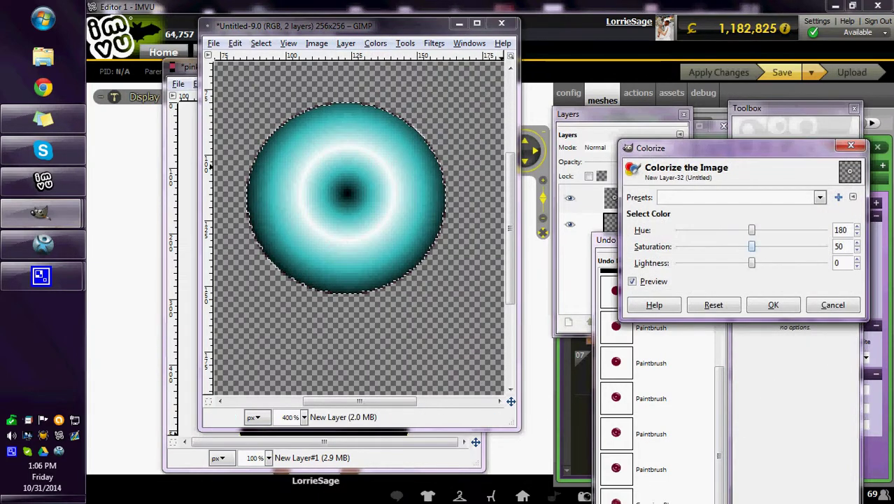
{"action": "left_click_drag", "start_coordinate": [751, 247], "coordinate": [769, 263]}
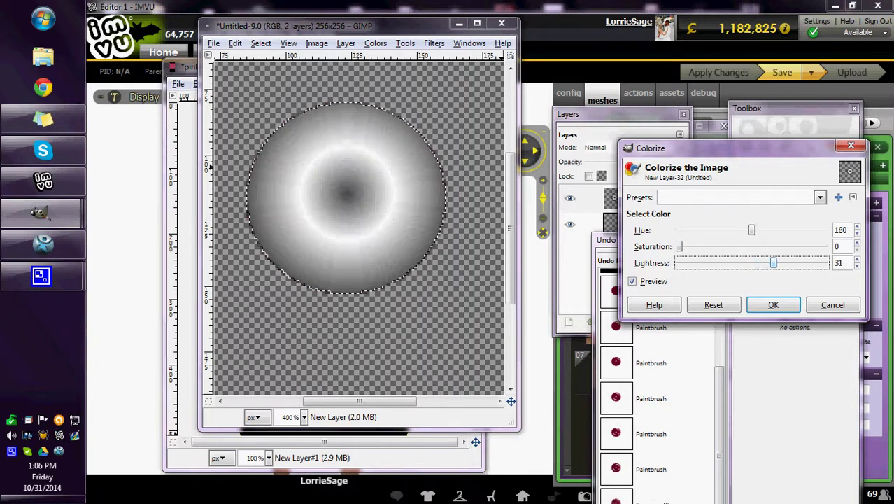
Step: Paste the copied maroon circle over the grey gradient circle as a floating selection
{"action": "left_click", "coordinate": [235, 43]}
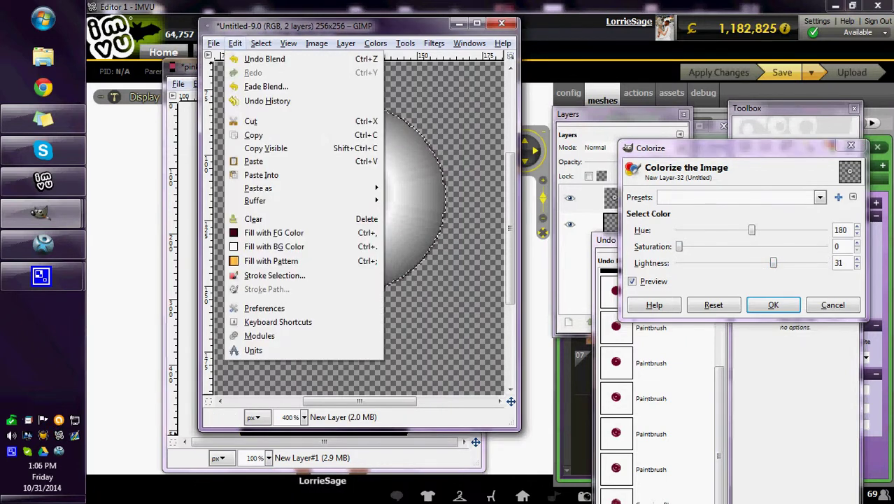
{"action": "mouse_move", "coordinate": [316, 43]}
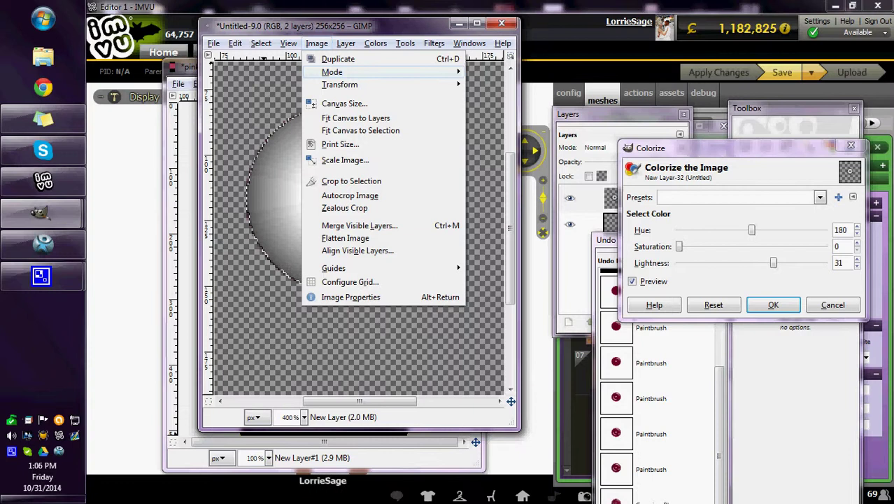
{"action": "mouse_move", "coordinate": [235, 43]}
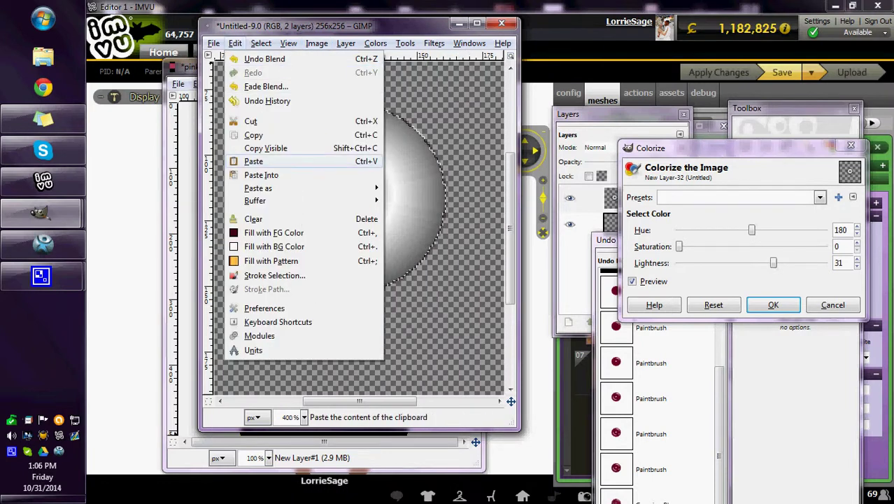
{"action": "left_click", "coordinate": [253, 161]}
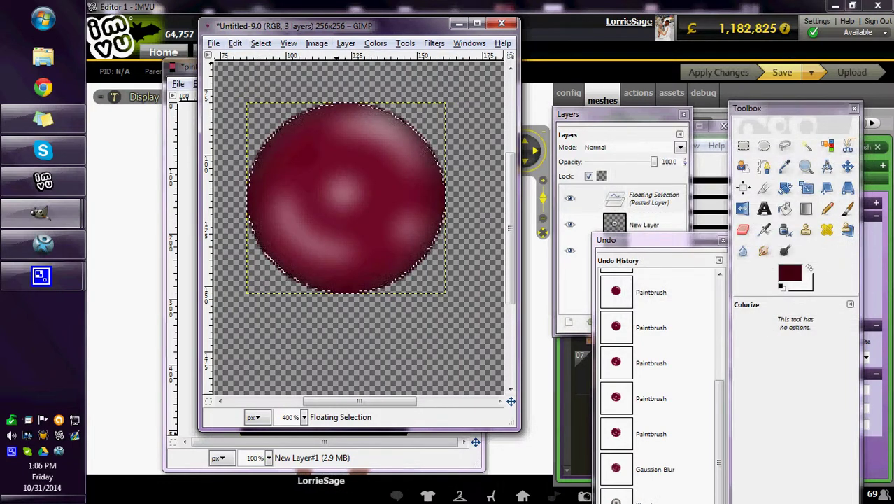
Step: Scale the pasted maroon circle down so a grey ring surrounds it, and anchor it to the layer
{"action": "left_click", "coordinate": [346, 43]}
{"action": "left_click", "coordinate": [378, 234]}
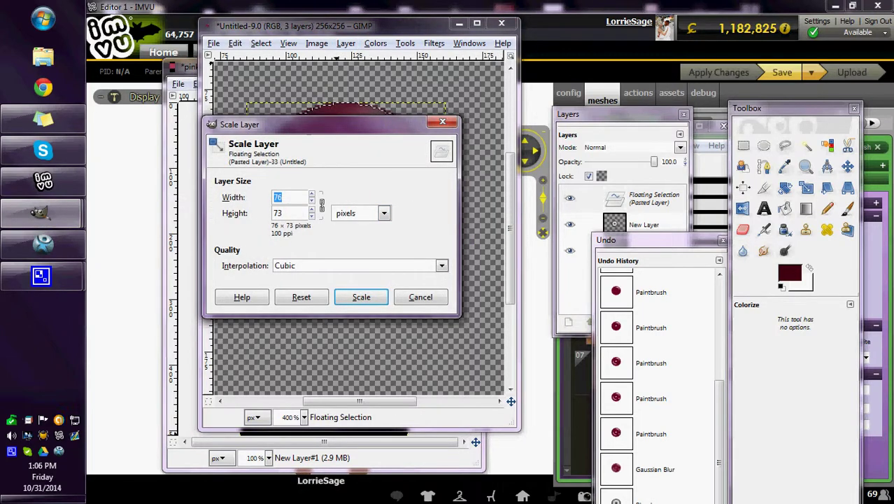
{"action": "left_click", "coordinate": [361, 296]}
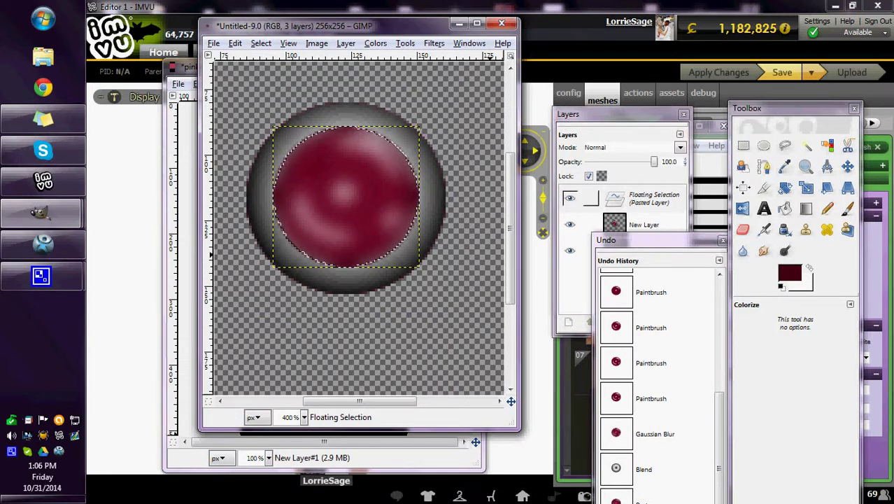
{"action": "left_click", "coordinate": [743, 145]}
{"action": "left_click", "coordinate": [394, 88]}
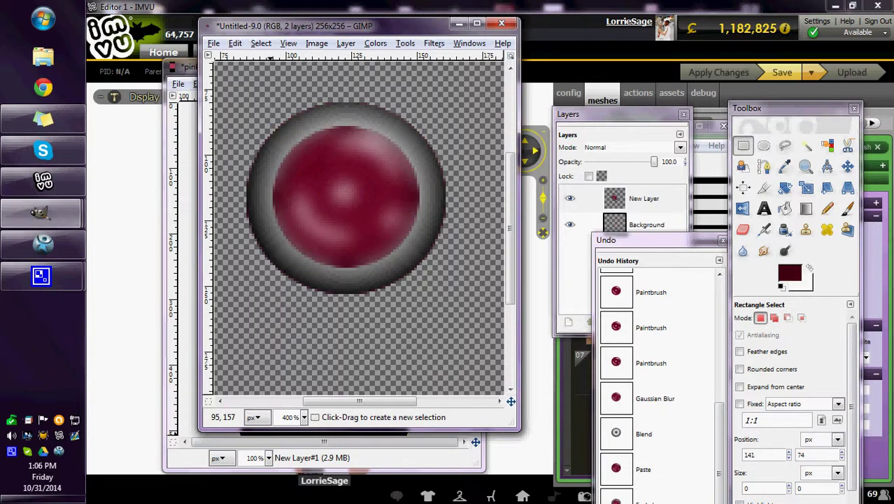
Step: Undo the anchoring of the pasted maroon circle and copy its scaled-down floating version to the clipboard
{"action": "left_click", "coordinate": [304, 417]}
{"action": "left_click", "coordinate": [294, 347]}
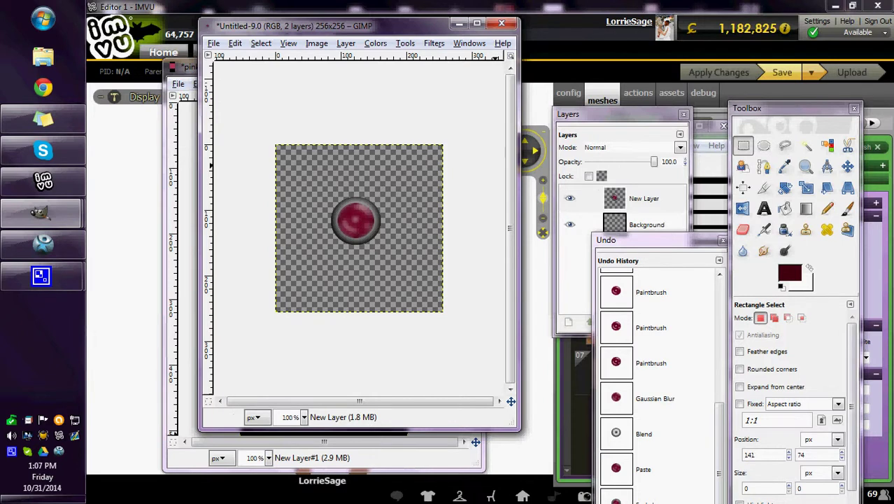
{"action": "left_click_drag", "start_coordinate": [658, 240], "coordinate": [739, 240]}
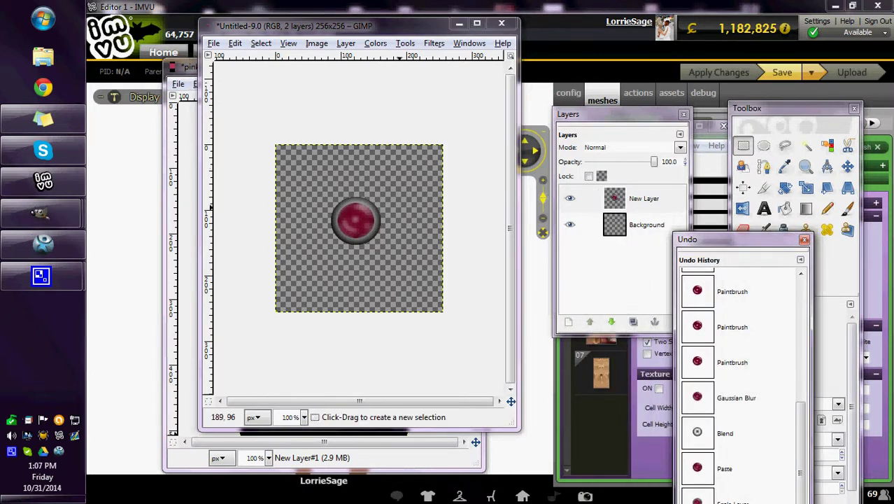
{"action": "left_click", "coordinate": [234, 43]}
{"action": "left_click", "coordinate": [237, 60]}
{"action": "left_click", "coordinate": [234, 43]}
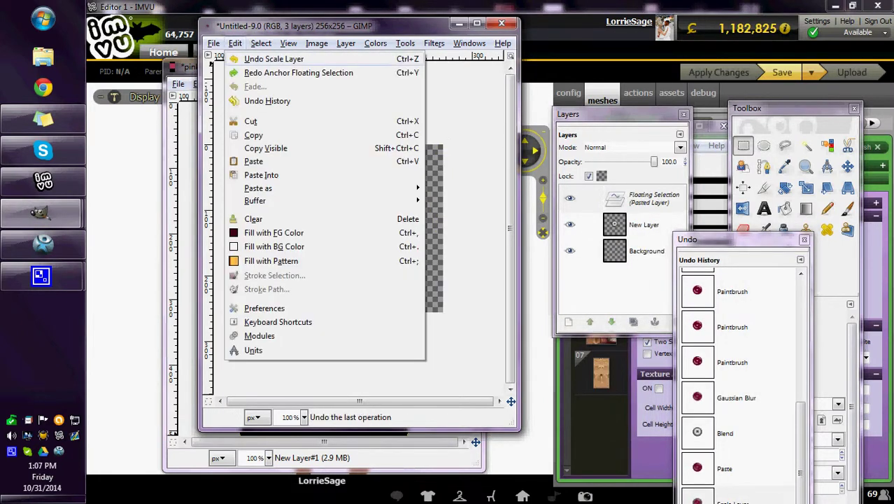
{"action": "left_click", "coordinate": [237, 61]}
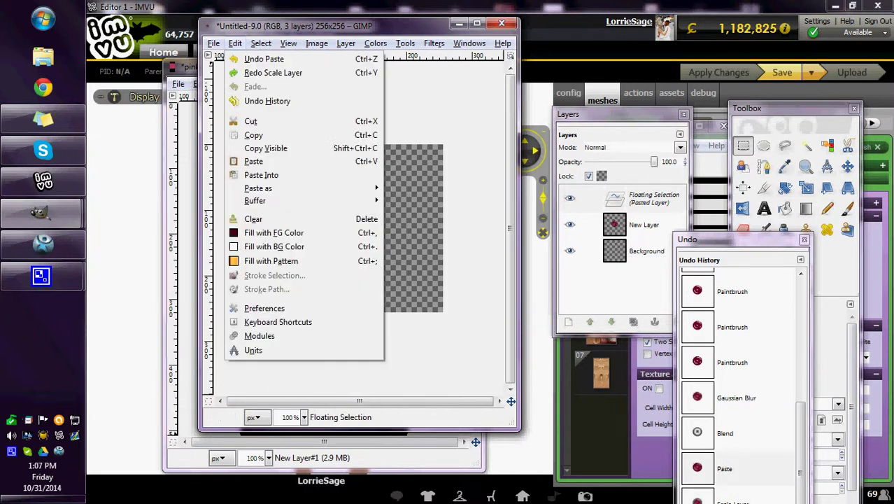
{"action": "left_click", "coordinate": [236, 42]}
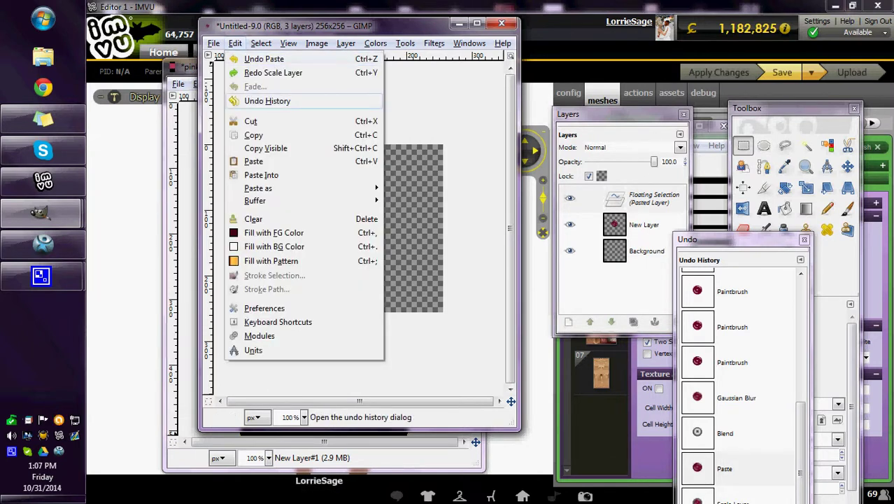
{"action": "left_click", "coordinate": [273, 72]}
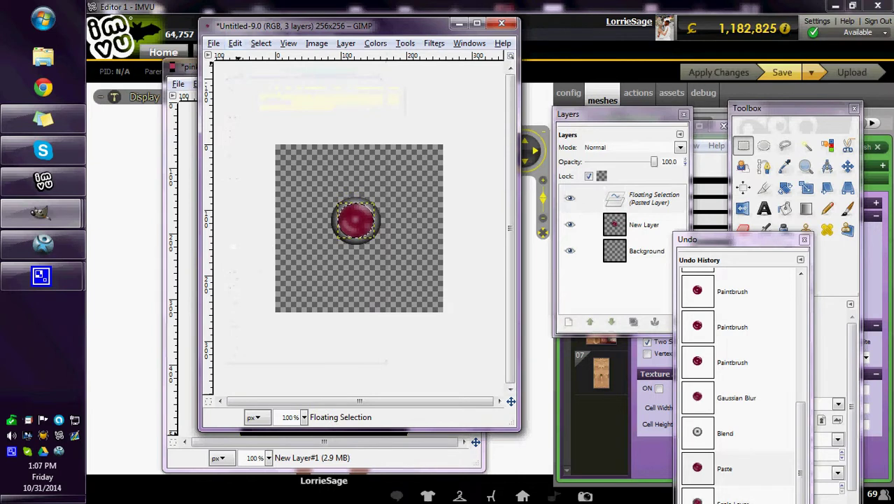
{"action": "left_click", "coordinate": [235, 43]}
{"action": "left_click", "coordinate": [253, 135]}
Step: Undo the scaling and pasting of the maroon circle, back to the plain grey gradient circle
{"action": "left_click", "coordinate": [235, 43]}
{"action": "left_click", "coordinate": [245, 58]}
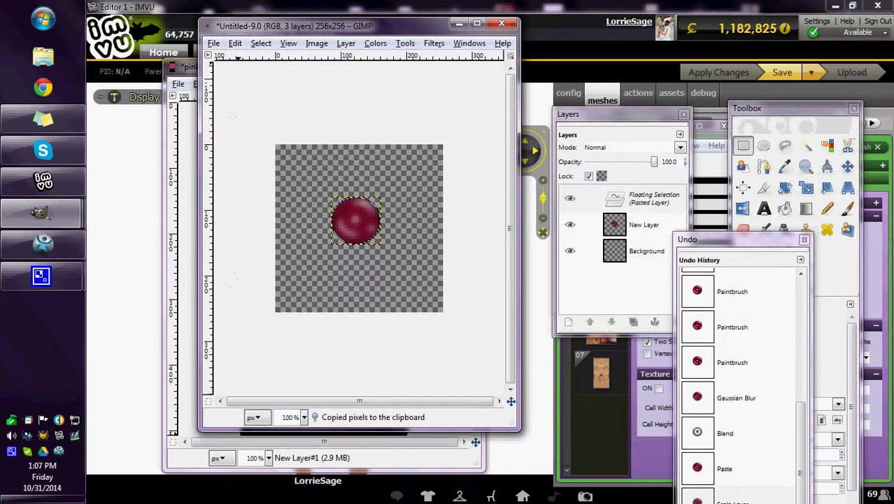
{"action": "left_click", "coordinate": [235, 42]}
{"action": "left_click", "coordinate": [242, 58]}
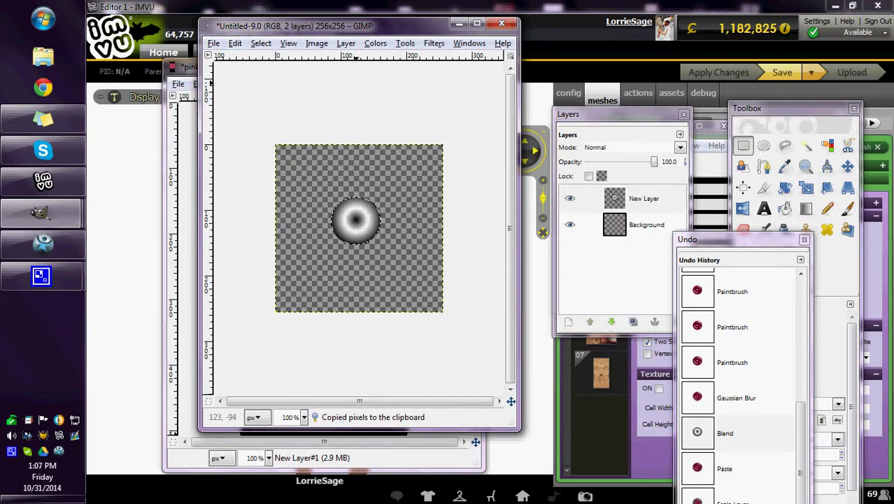
Step: Add a transparent 256 x 256 px layer above the grey circle and paste the smaller maroon circle onto it
{"action": "left_click", "coordinate": [345, 42]}
{"action": "left_click", "coordinate": [373, 59]}
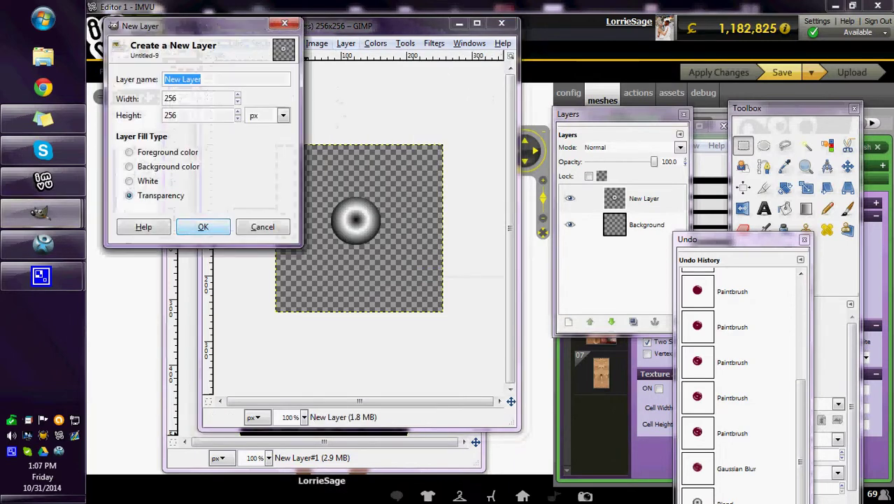
{"action": "left_click", "coordinate": [204, 227]}
{"action": "left_click", "coordinate": [235, 43]}
{"action": "left_click", "coordinate": [254, 161]}
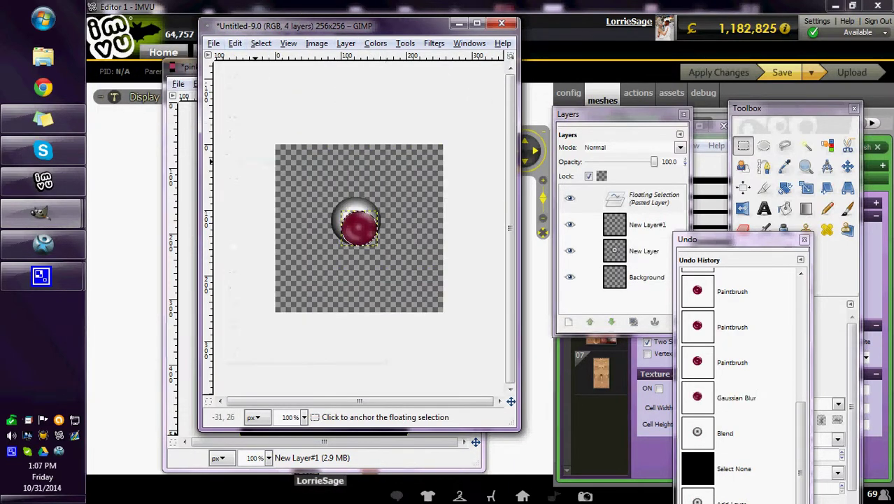
Step: Centre the pasted maroon circle over the grey circle and anchor it to the new layer
{"action": "left_click", "coordinate": [847, 166]}
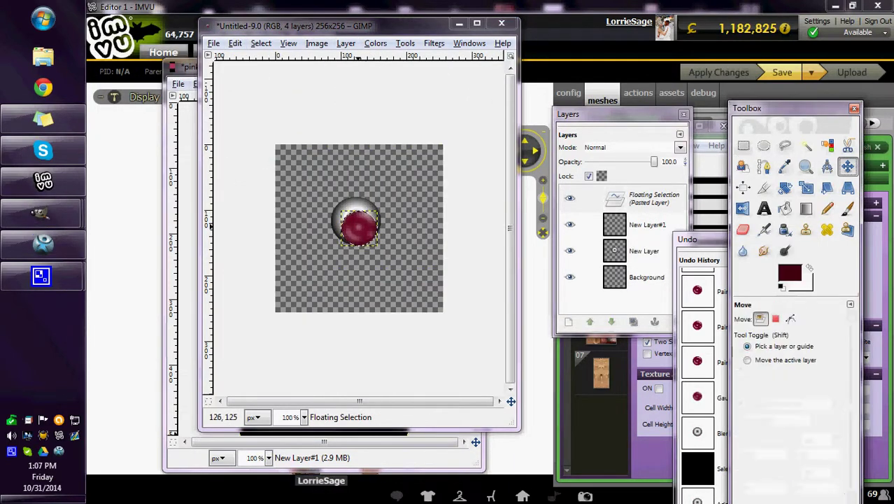
{"action": "left_click_drag", "start_coordinate": [361, 229], "coordinate": [357, 220]}
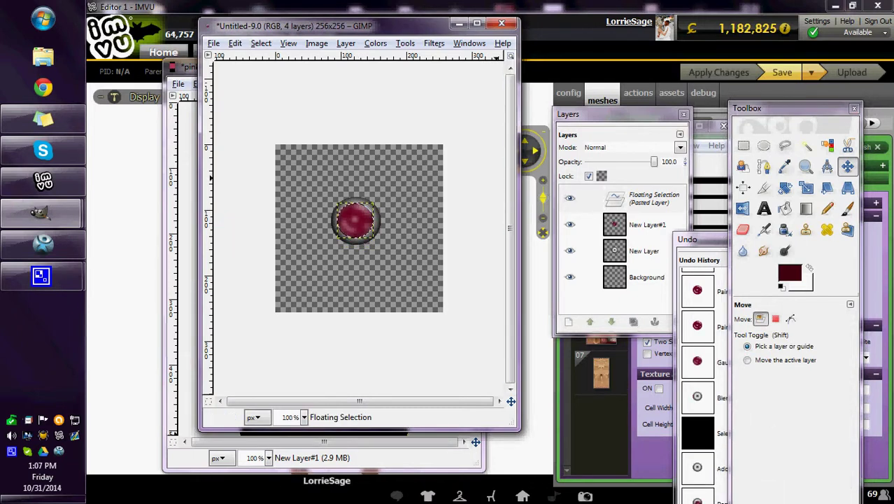
{"action": "left_click", "coordinate": [744, 144]}
{"action": "left_click", "coordinate": [431, 155]}
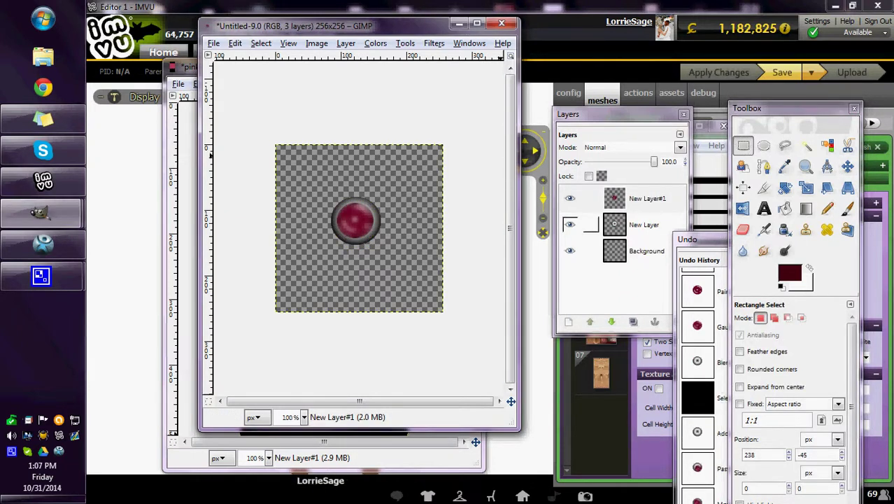
Step: Colorize the grey ring's layer with saturation 0 and lightness 32 for a lighter silver rim
{"action": "left_click", "coordinate": [570, 224]}
{"action": "left_click", "coordinate": [570, 224]}
{"action": "left_click", "coordinate": [570, 199]}
{"action": "left_click", "coordinate": [570, 199]}
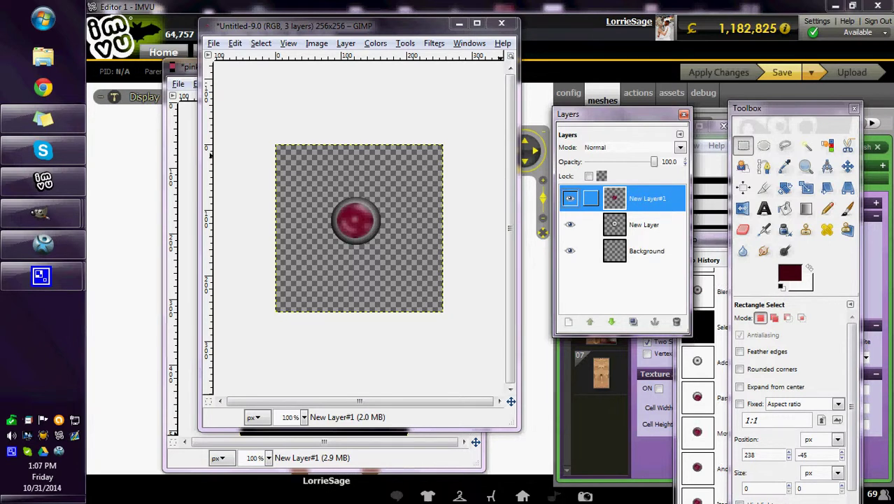
{"action": "left_click", "coordinate": [643, 224]}
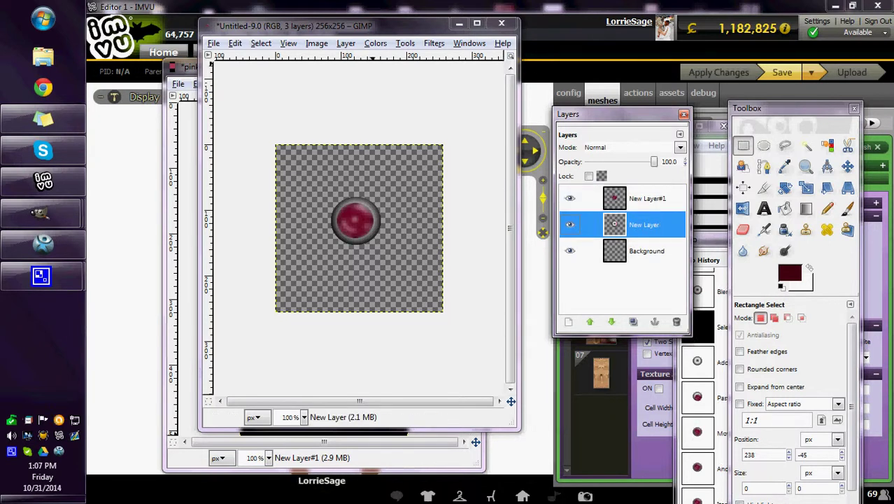
{"action": "left_click", "coordinate": [345, 42]}
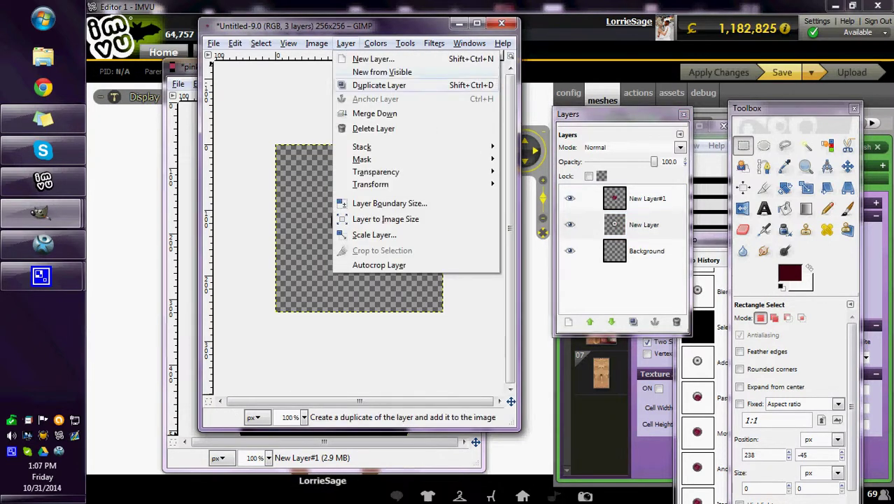
{"action": "left_click", "coordinate": [392, 90]}
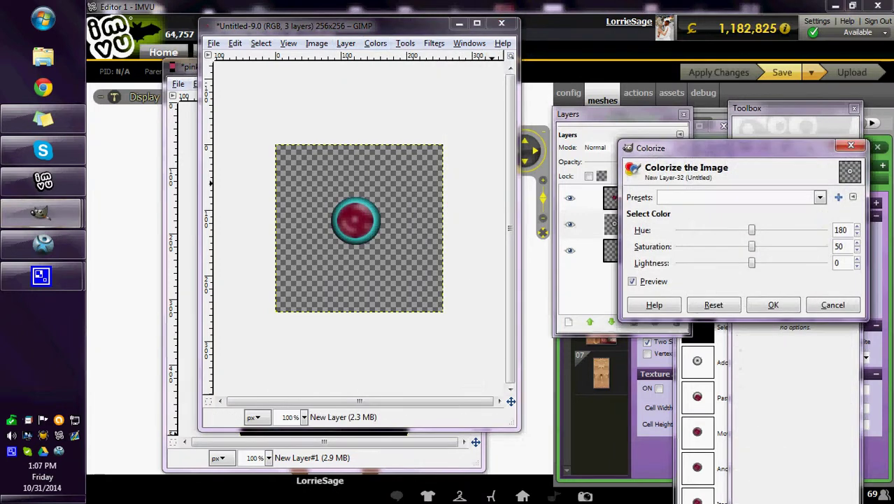
{"action": "left_click_drag", "start_coordinate": [752, 246], "coordinate": [679, 247]}
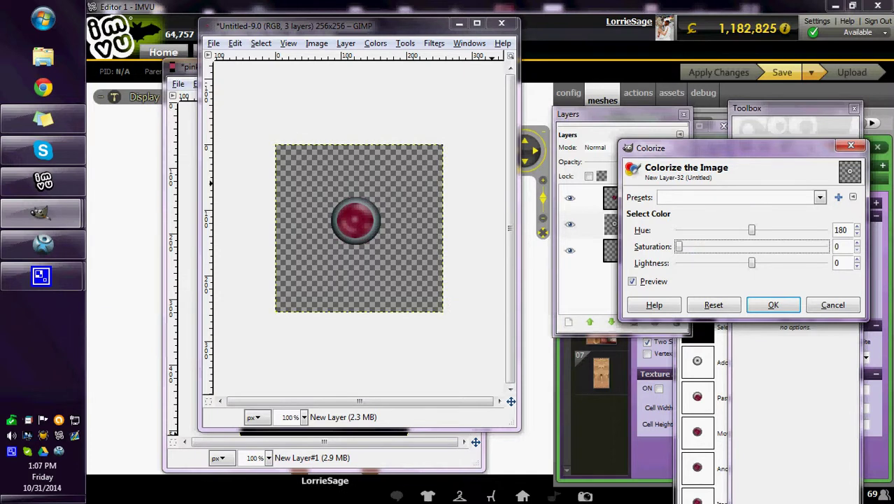
{"action": "left_click_drag", "start_coordinate": [751, 263], "coordinate": [776, 263]}
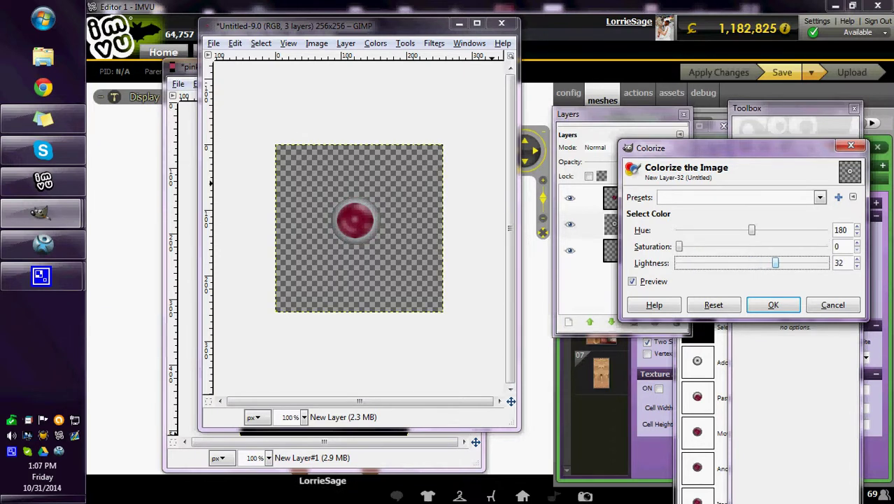
{"action": "left_click", "coordinate": [773, 304]}
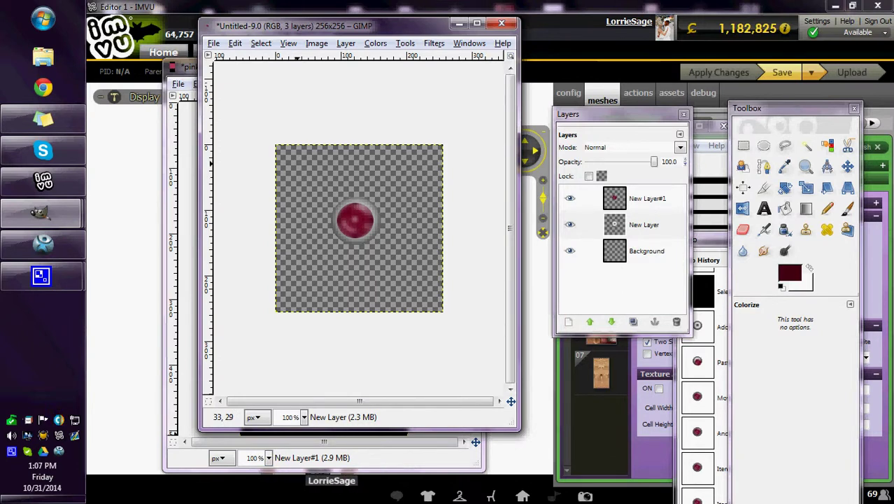
{"action": "left_click", "coordinate": [591, 224]}
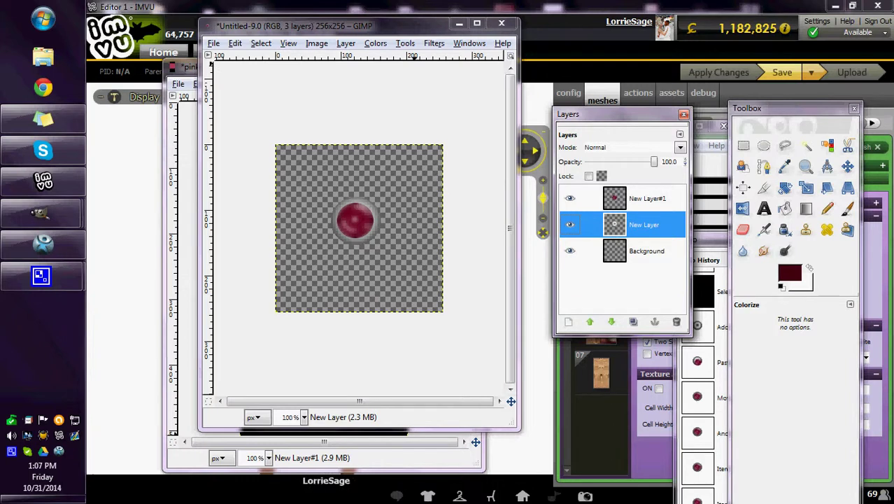
{"action": "left_click", "coordinate": [591, 198]}
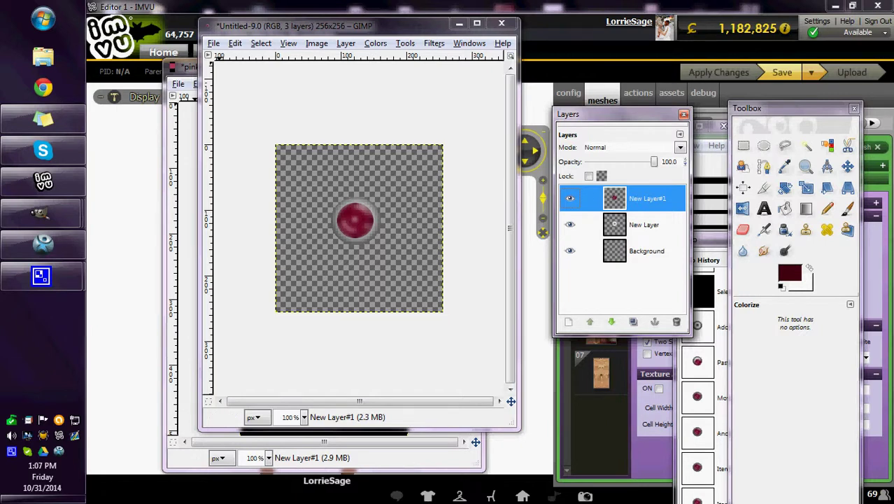
{"action": "left_click_drag", "start_coordinate": [357, 26], "coordinate": [393, 46]}
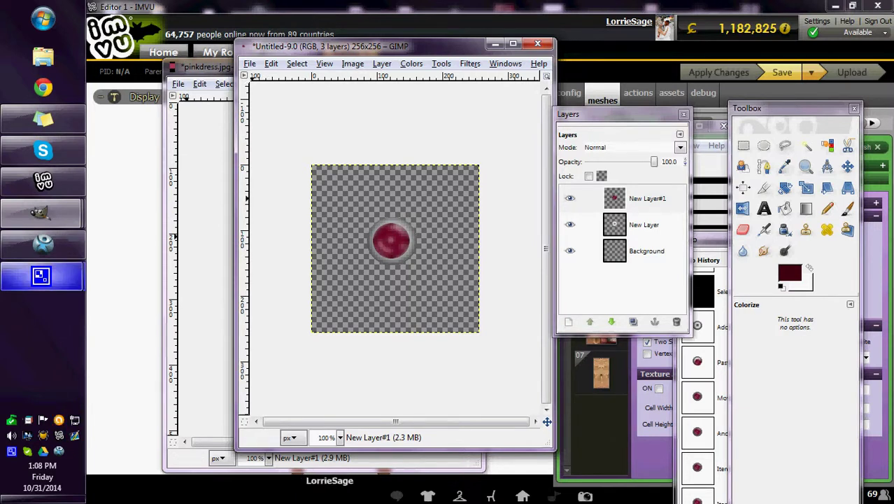
{"action": "left_click", "coordinate": [41, 275]}
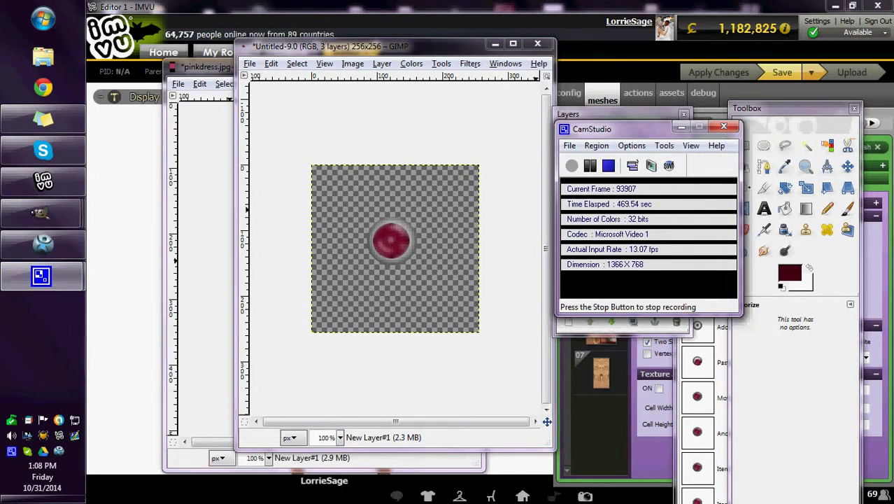
{"action": "left_click", "coordinate": [608, 165]}
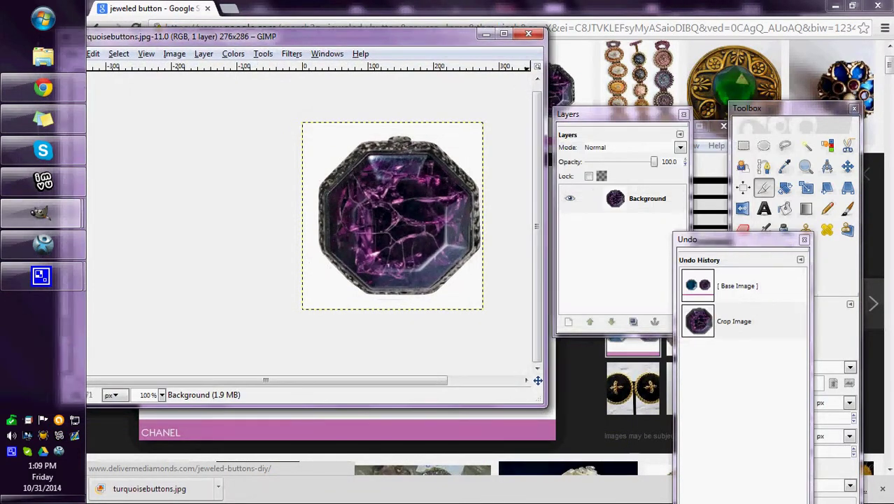
Step: Add an alpha channel to the Background layer of the cropped purple jeweled button image
{"action": "left_click_drag", "start_coordinate": [620, 114], "coordinate": [577, 87]}
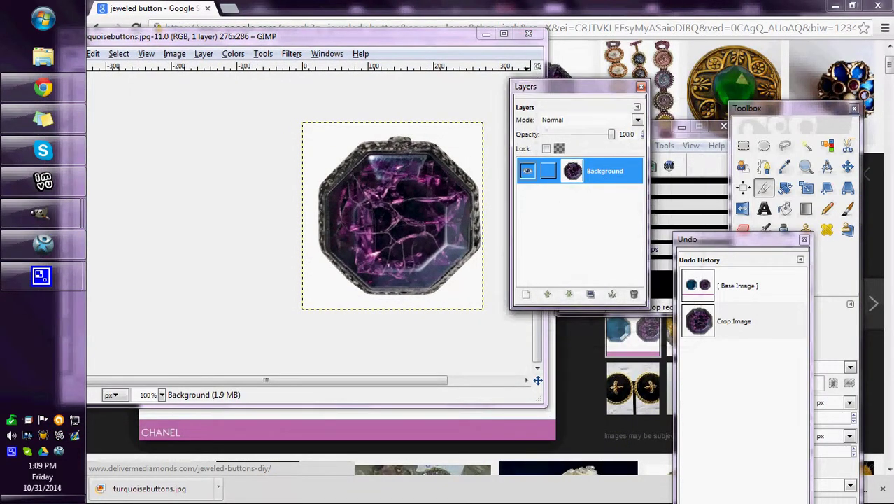
{"action": "right_click", "coordinate": [574, 171]}
{"action": "left_click", "coordinate": [627, 277]}
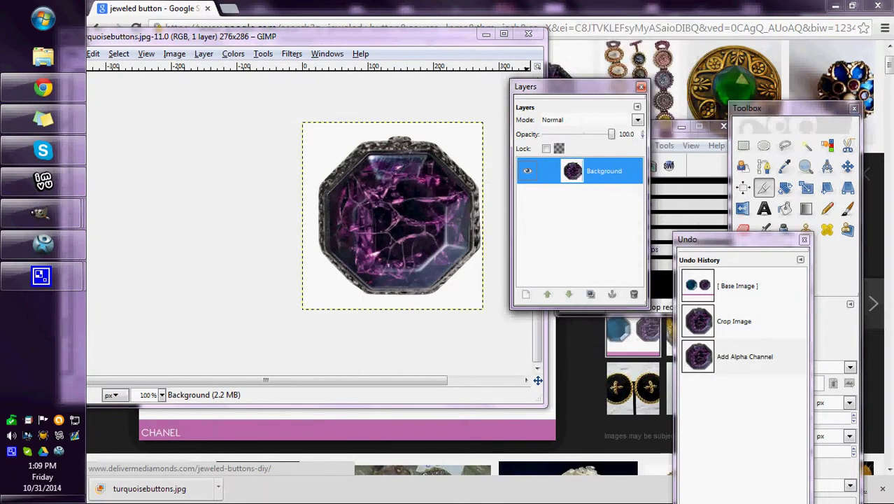
Step: Select the white background around the jeweled button by color, delete it, and clear the selection
{"action": "left_click", "coordinate": [827, 145]}
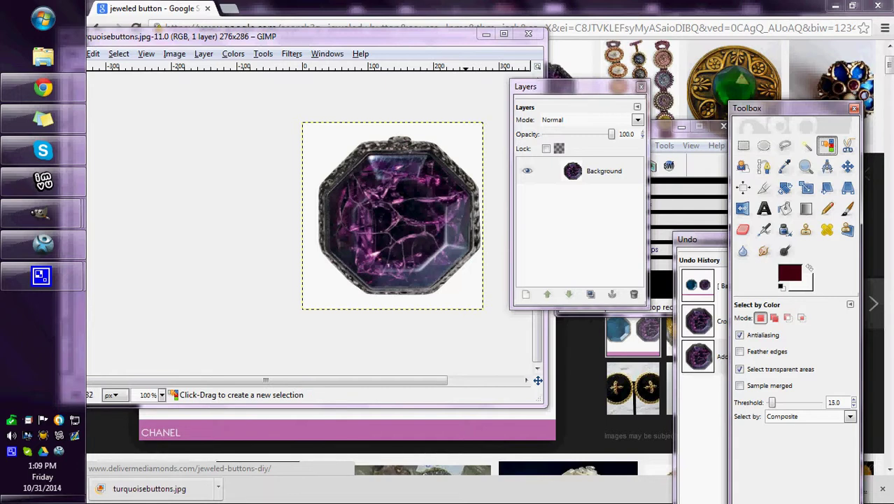
{"action": "left_click", "coordinate": [465, 143]}
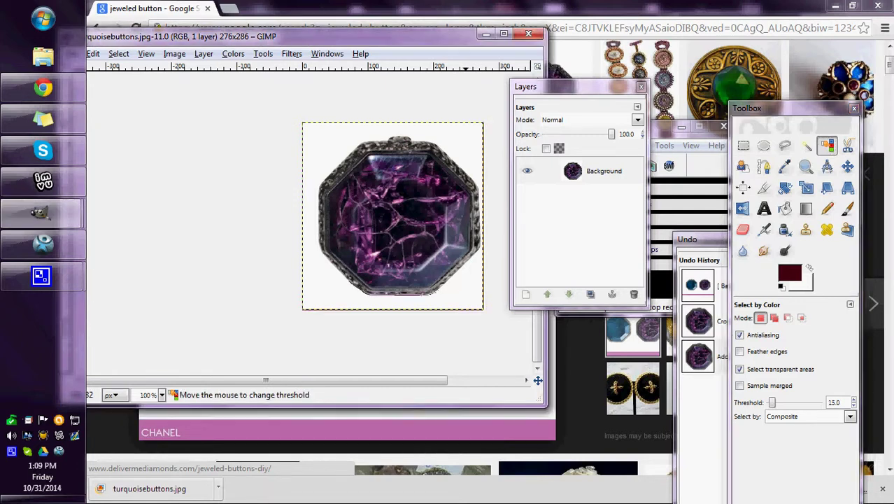
{"action": "key", "text": "Delete"}
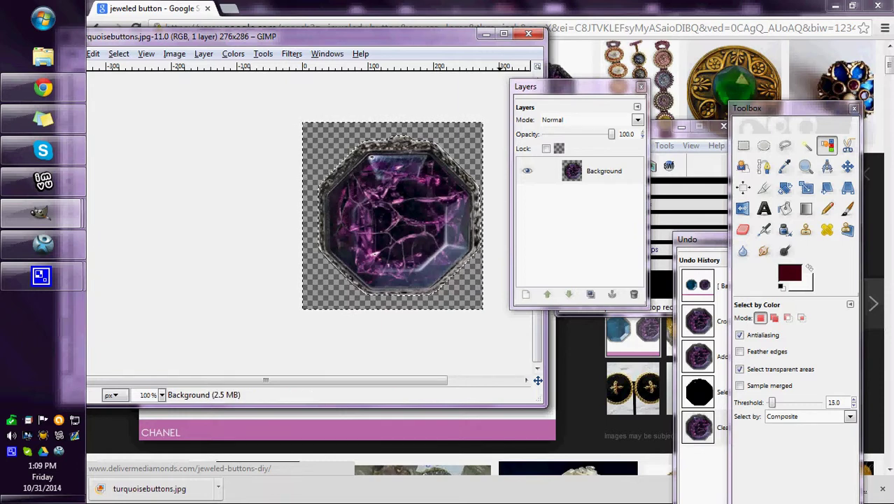
{"action": "key", "text": "ctrl+shift+a"}
{"action": "key", "text": "r"}
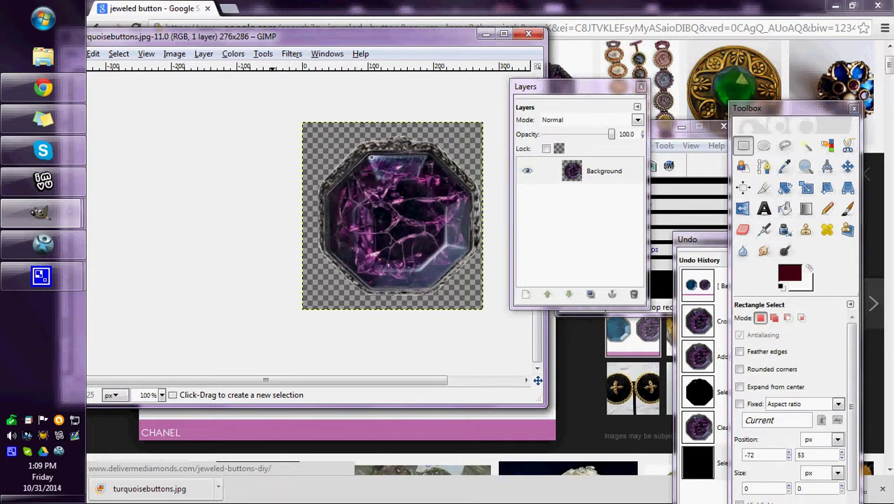
{"action": "left_click_drag", "start_coordinate": [315, 37], "coordinate": [302, 63]}
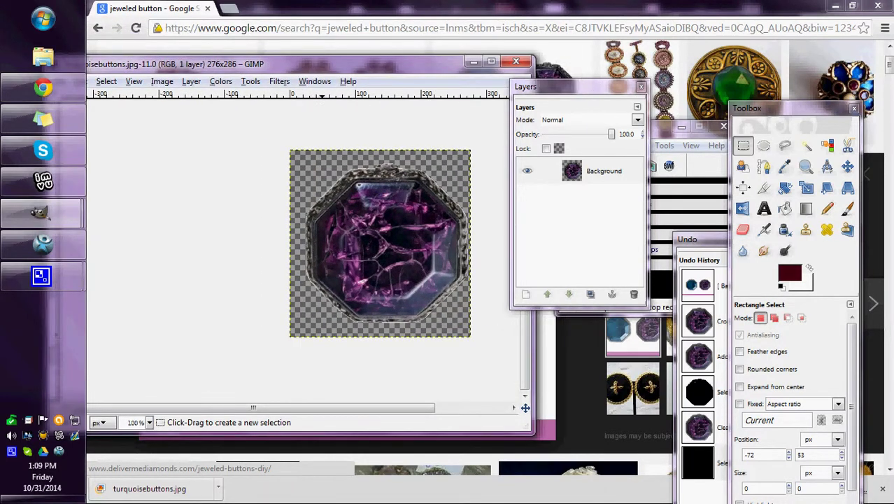
{"action": "left_click_drag", "start_coordinate": [207, 64], "coordinate": [265, 62]}
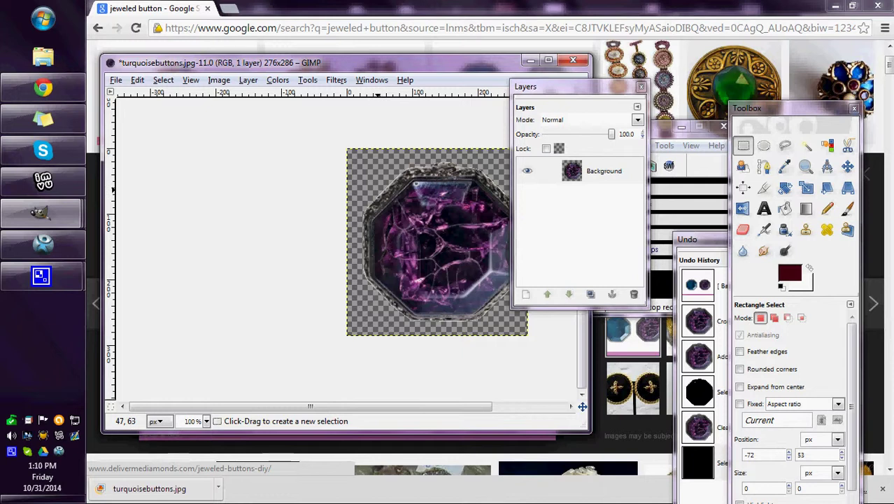
{"action": "left_click_drag", "start_coordinate": [379, 62], "coordinate": [371, 54]}
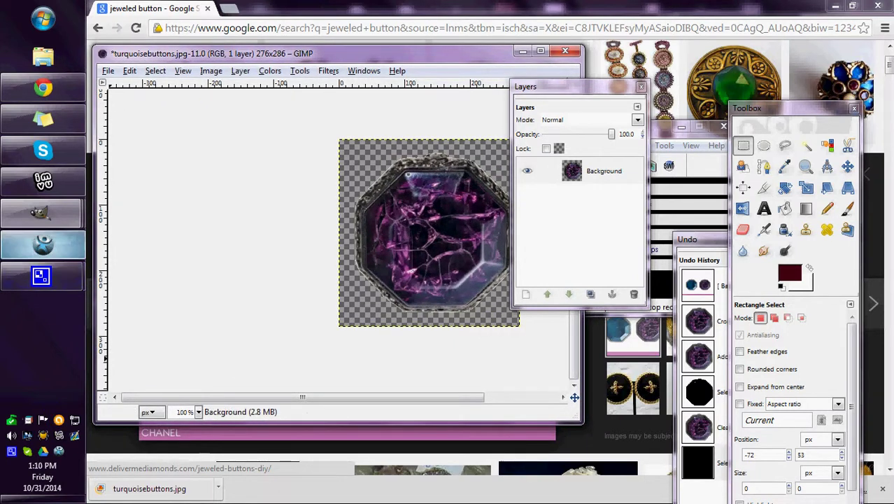
{"action": "mouse_move", "coordinate": [41, 214]}
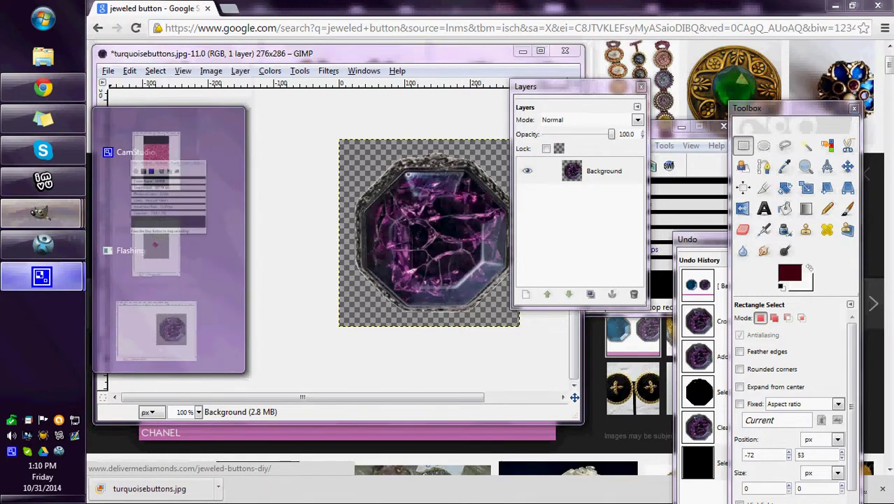
{"action": "left_click", "coordinate": [41, 275]}
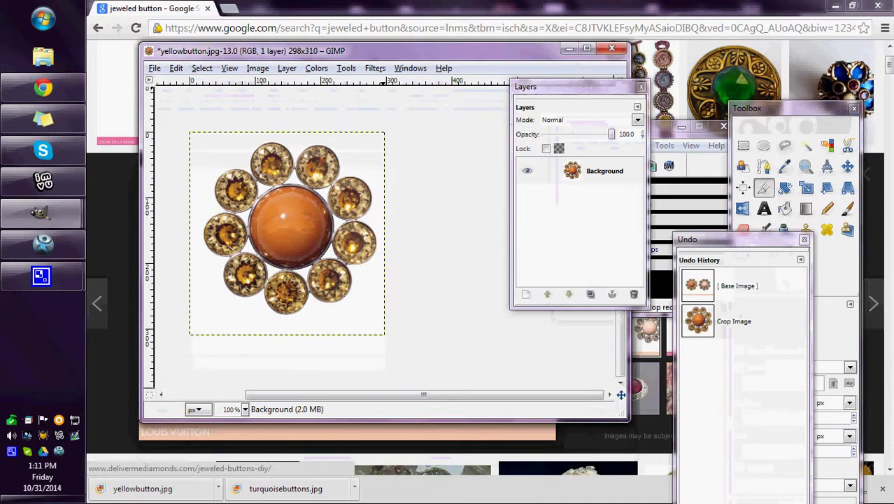
Step: Add an alpha channel to the yellow button's layer, then select its near-white background by color and delete it
{"action": "right_click", "coordinate": [570, 171]}
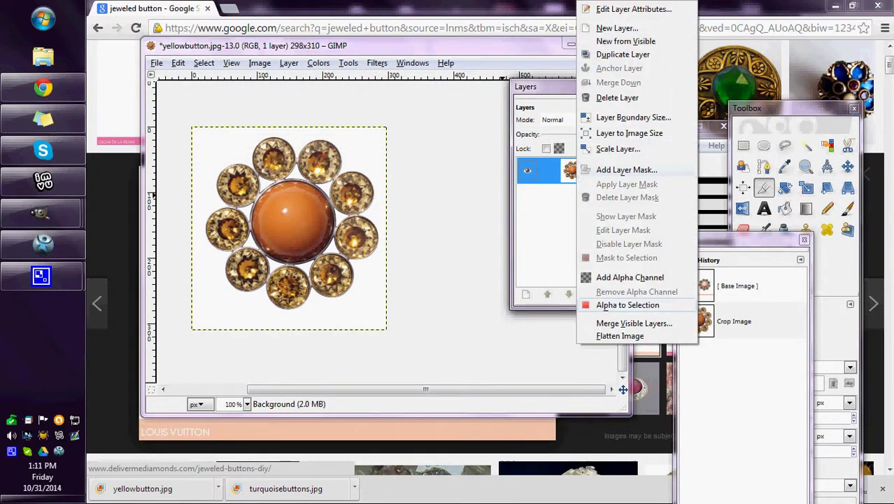
{"action": "left_click", "coordinate": [595, 275]}
{"action": "left_click", "coordinate": [827, 145]}
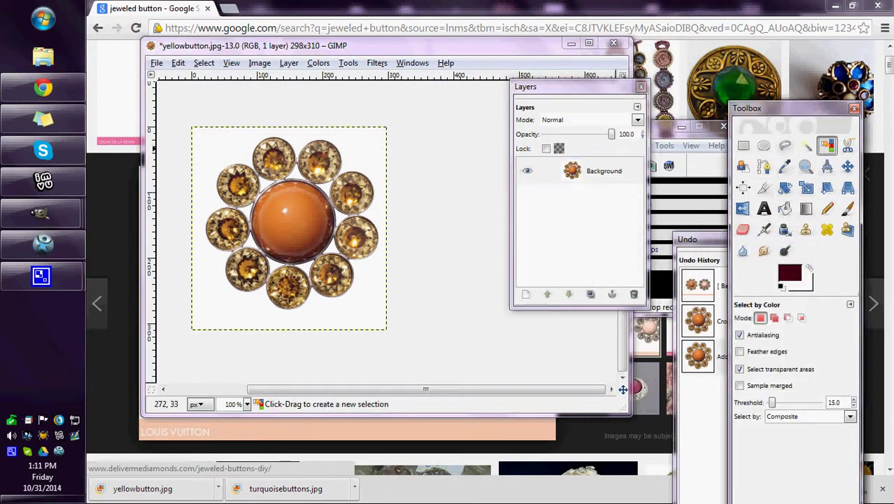
{"action": "left_click", "coordinate": [378, 153]}
{"action": "key", "text": "Delete"}
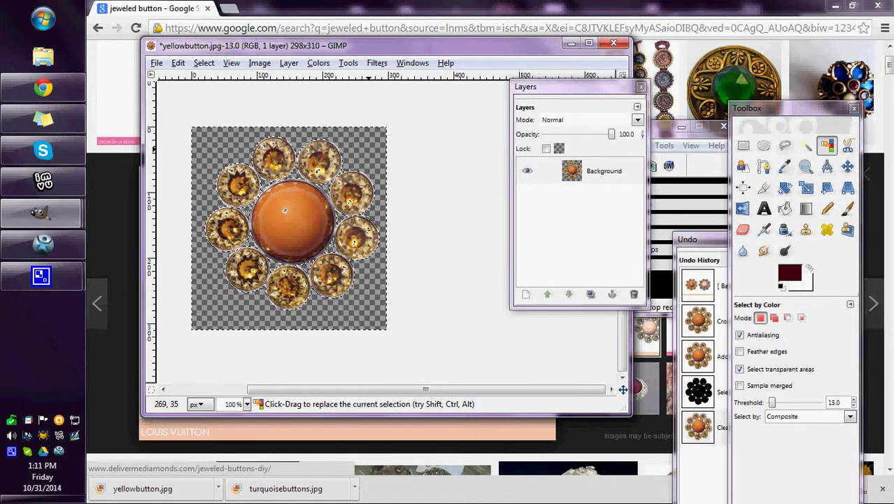
{"action": "left_click", "coordinate": [743, 145]}
{"action": "left_click_drag", "start_coordinate": [450, 194], "coordinate": [453, 193]}
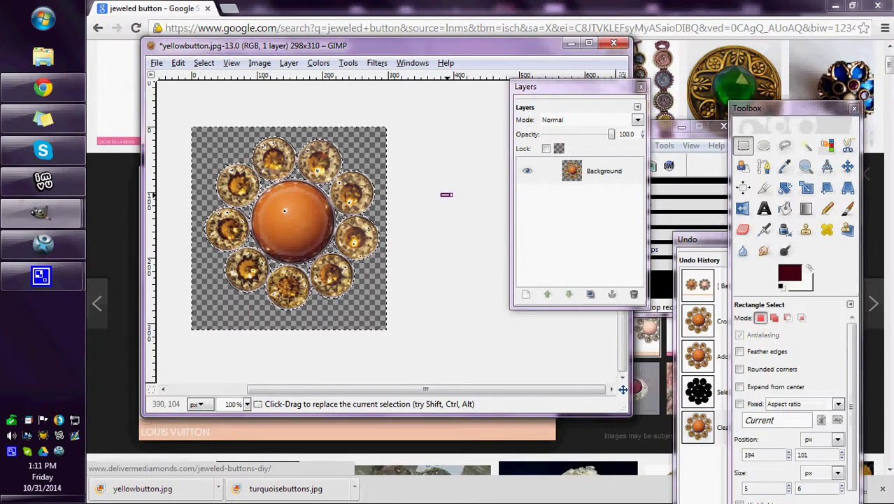
Step: Undo the background deletion and the color selection on the yellow button image
{"action": "left_click", "coordinate": [178, 62]}
{"action": "left_click", "coordinate": [184, 78]}
{"action": "key", "text": "alt+e"}
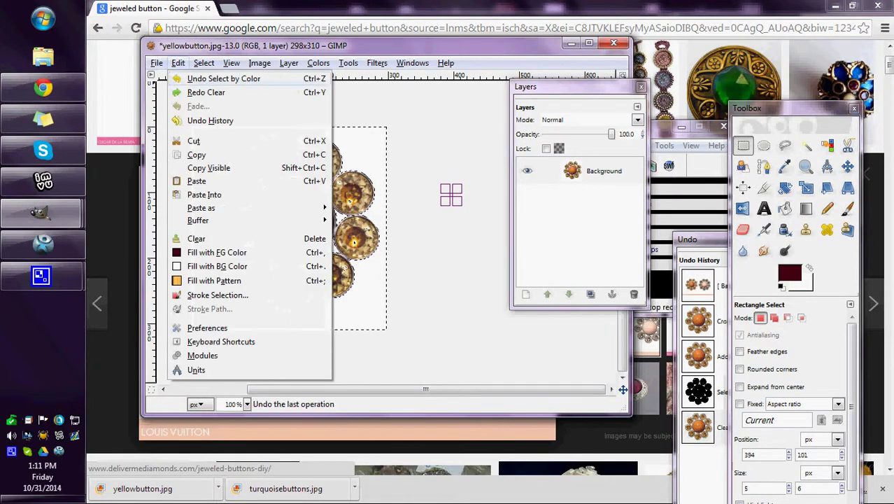
{"action": "key", "text": "u"}
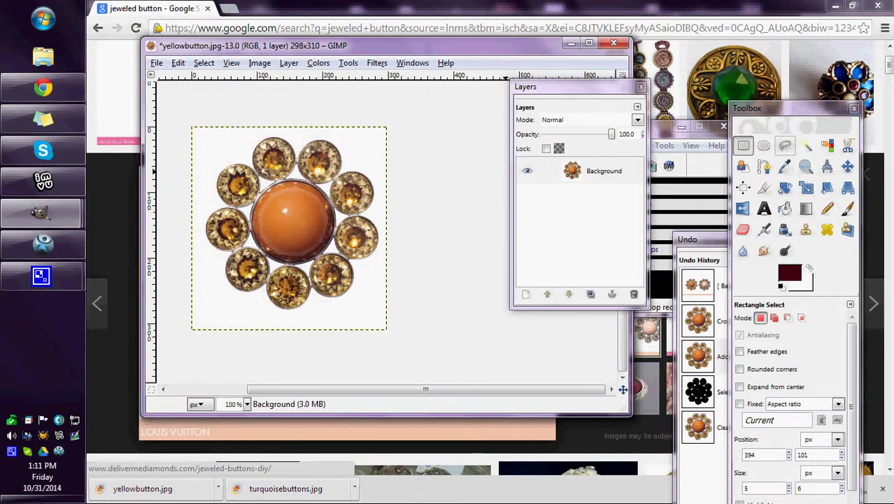
Step: Try to trace the outer edge of the yellow button's gems with Free Select at 400% zoom
{"action": "left_click", "coordinate": [785, 145]}
{"action": "left_click", "coordinate": [247, 404]}
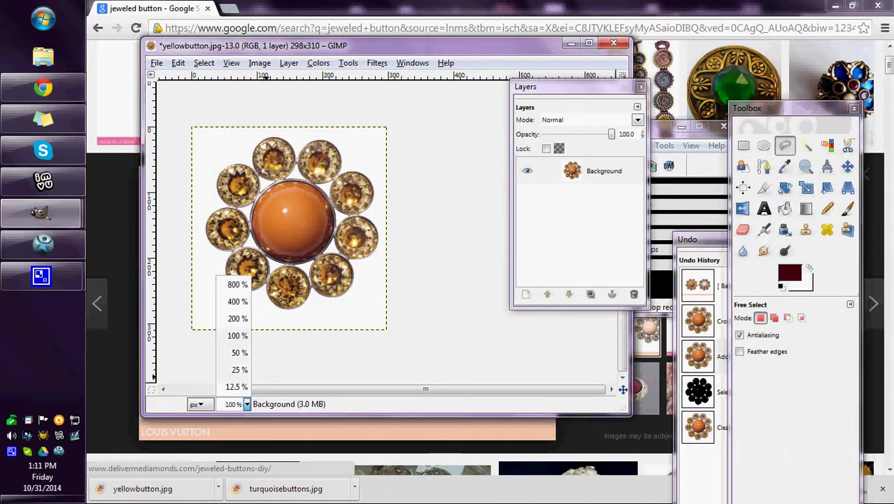
{"action": "left_click", "coordinate": [237, 301]}
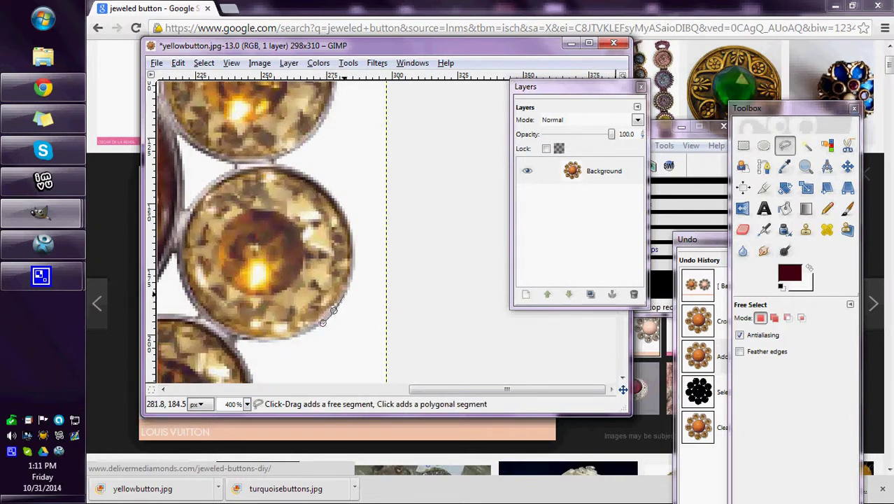
{"action": "left_click", "coordinate": [333, 310]}
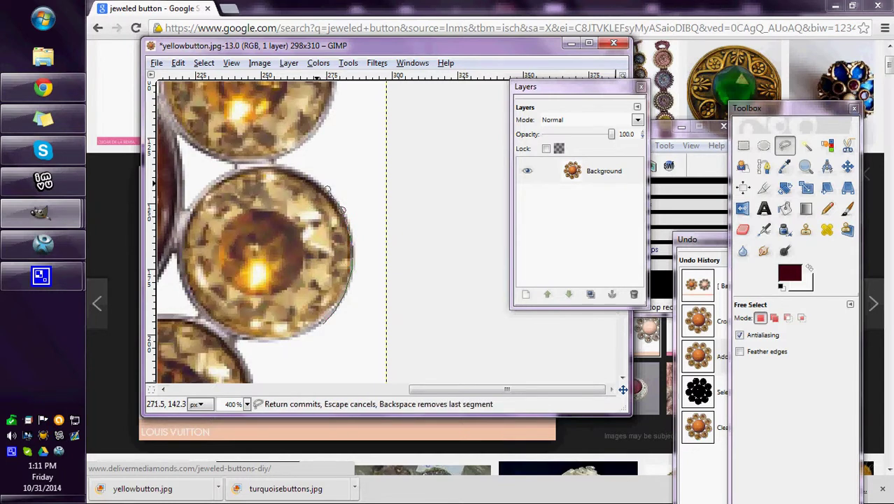
{"action": "left_click", "coordinate": [308, 176]}
{"action": "left_click", "coordinate": [284, 167]}
{"action": "left_click", "coordinate": [270, 161]}
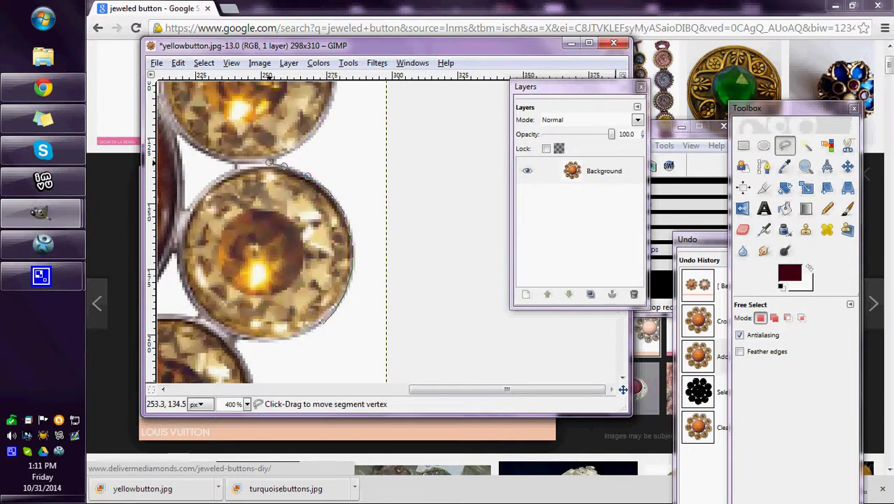
{"action": "left_click", "coordinate": [327, 188]}
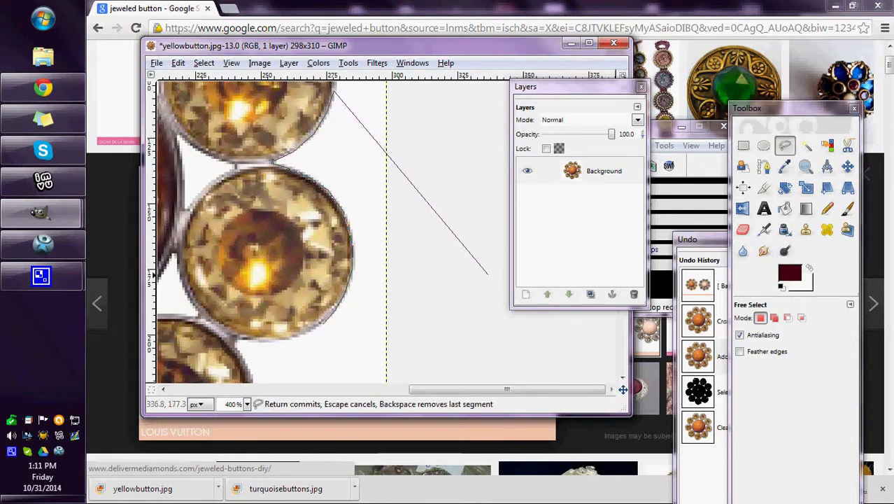
{"action": "left_click_drag", "start_coordinate": [549, 89], "coordinate": [667, 109]}
{"action": "left_click_drag", "start_coordinate": [621, 214], "coordinate": [621, 149]}
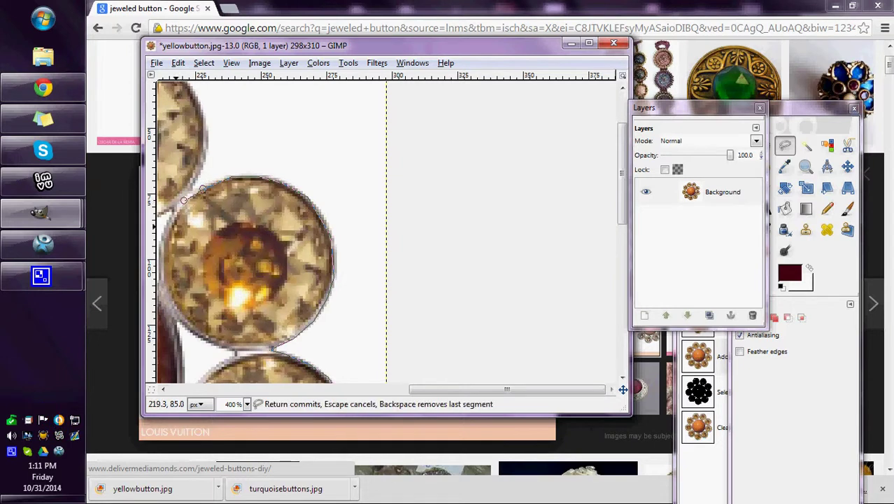
{"action": "left_click", "coordinate": [246, 403]}
{"action": "left_click", "coordinate": [235, 324]}
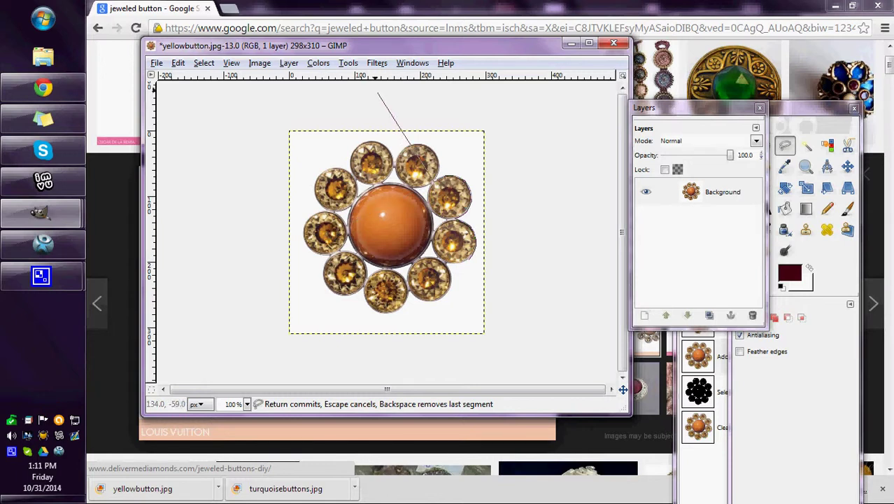
Step: Open turquoisebuttons.jpg from the Desktop as a new image
{"action": "left_click_drag", "start_coordinate": [350, 46], "coordinate": [472, 89]}
{"action": "mouse_move", "coordinate": [42, 213]}
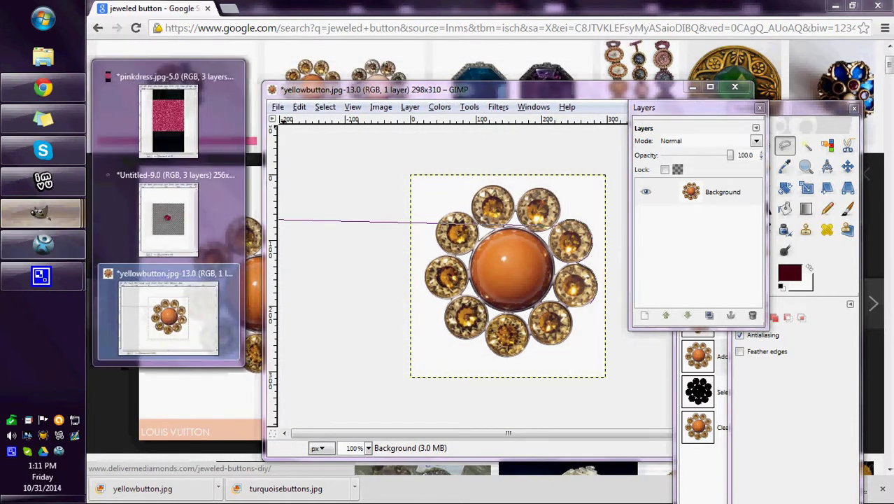
{"action": "left_click", "coordinate": [168, 315]}
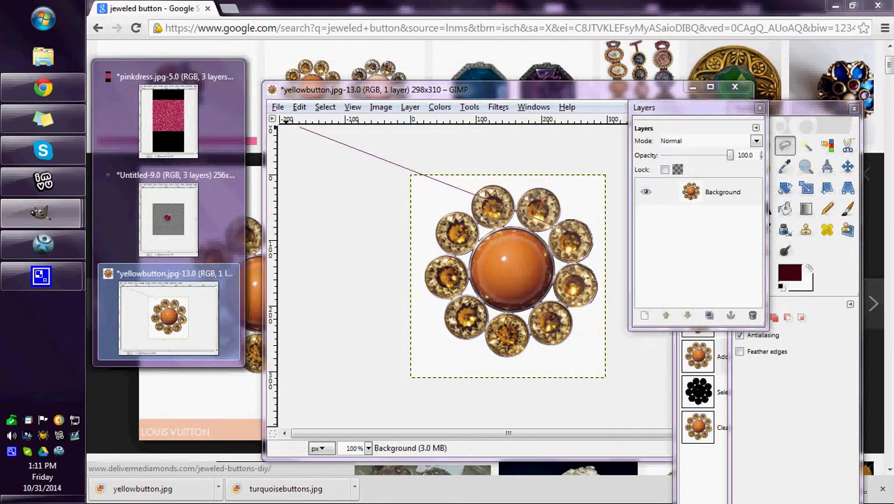
{"action": "left_click", "coordinate": [278, 107]}
{"action": "left_click", "coordinate": [299, 147]}
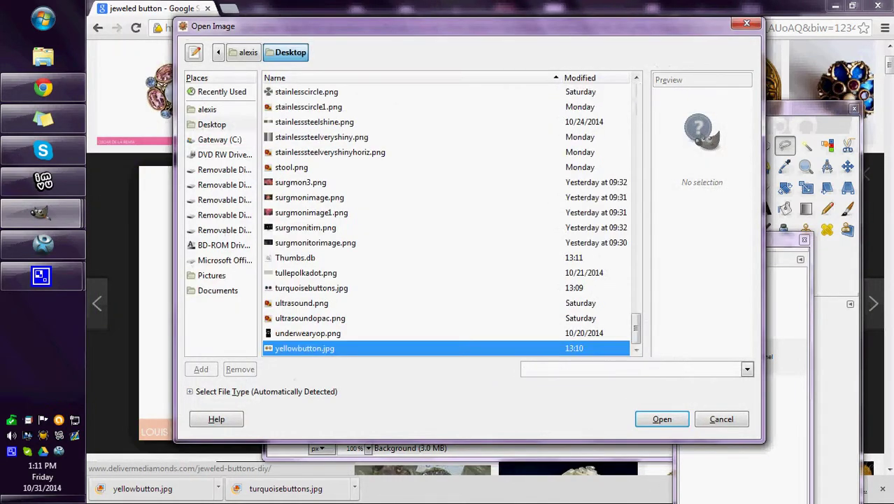
{"action": "type", "text": "tur"}
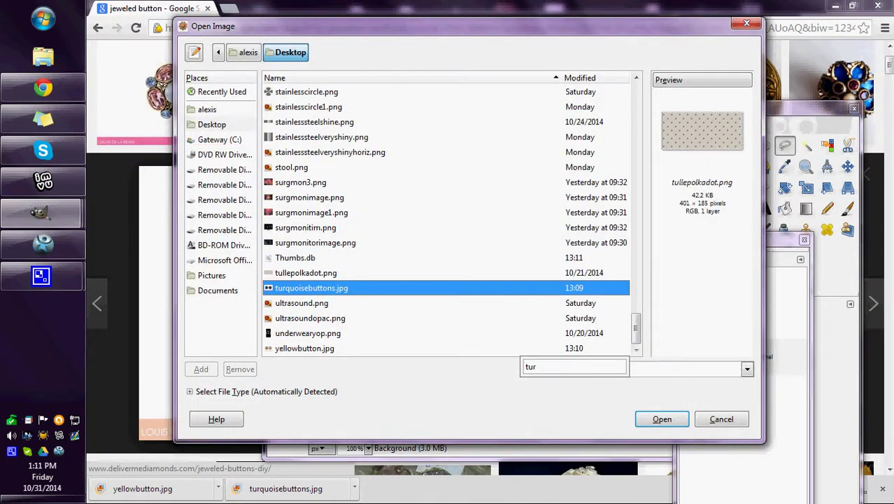
{"action": "key", "text": "Return"}
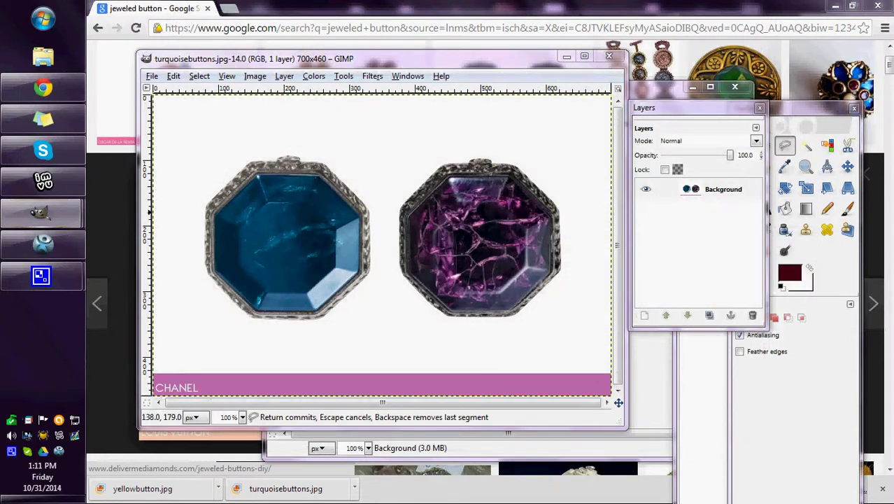
Step: Outline the blue octagonal button corner by corner with Free Select and copy the selection
{"action": "left_click", "coordinate": [784, 146]}
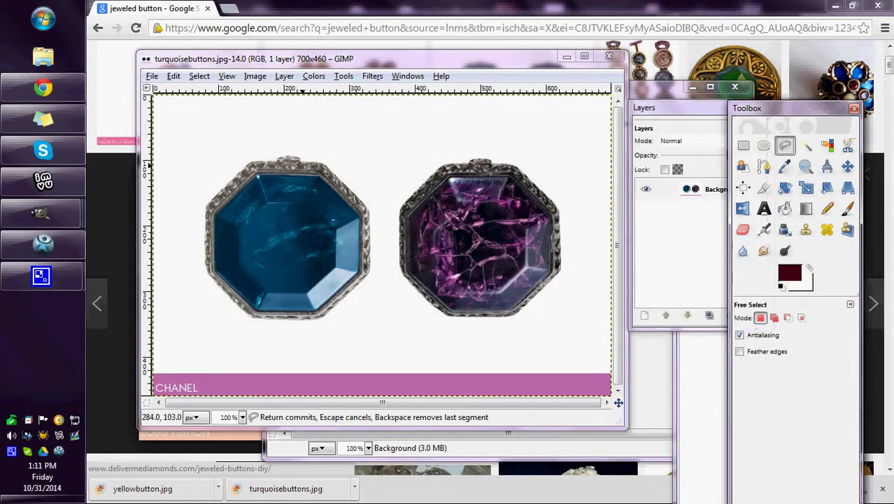
{"action": "left_click", "coordinate": [251, 163]}
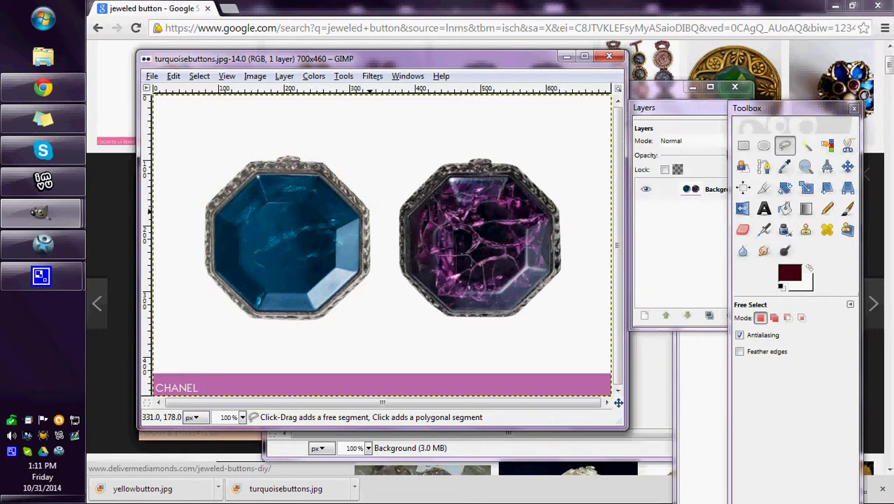
{"action": "left_click", "coordinate": [367, 212]}
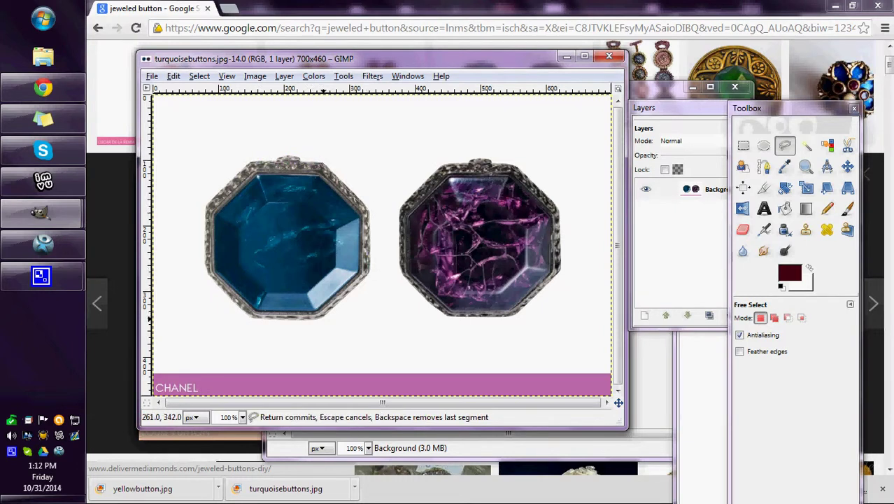
{"action": "left_click", "coordinate": [321, 318]}
{"action": "left_click", "coordinate": [254, 317]}
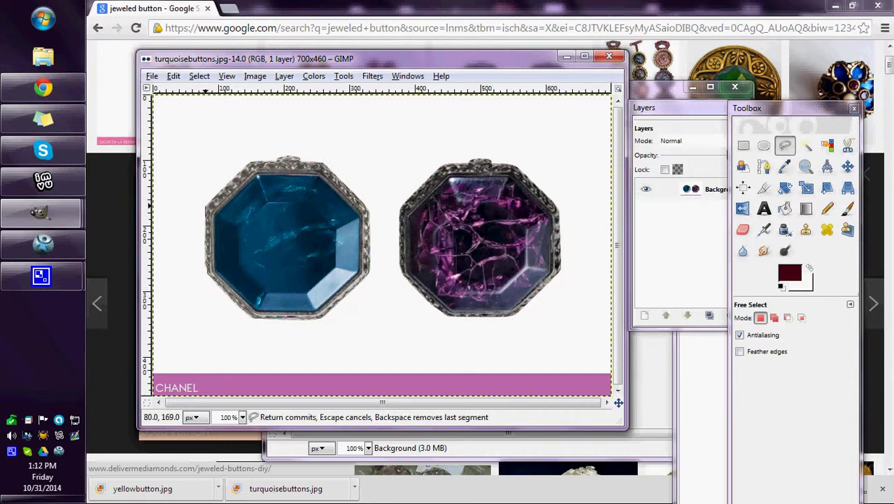
{"action": "left_click", "coordinate": [206, 206]}
{"action": "left_click", "coordinate": [250, 163]}
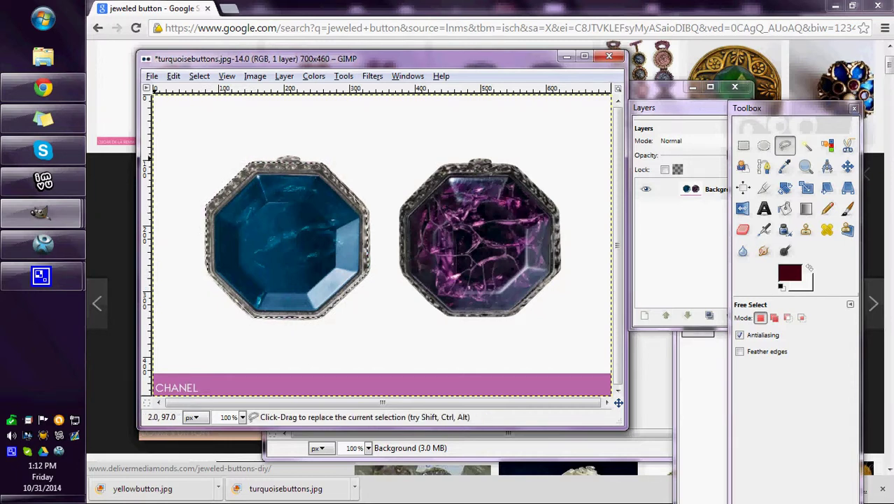
{"action": "left_click", "coordinate": [173, 75]}
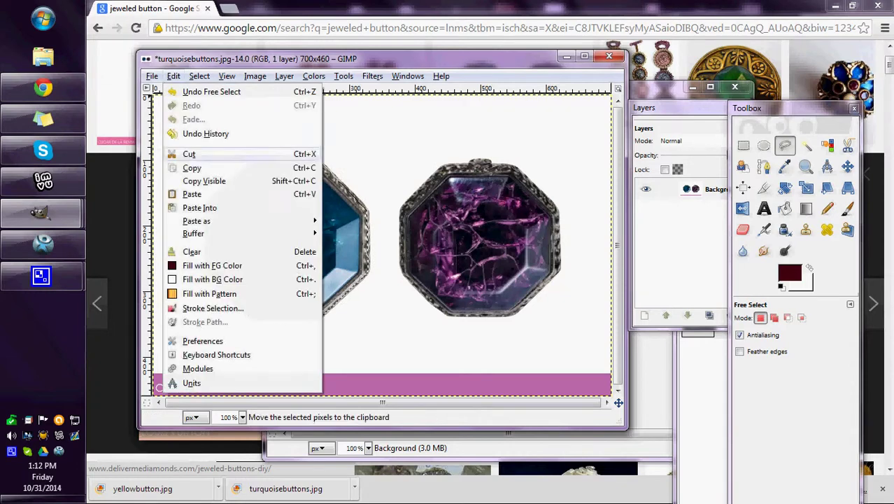
{"action": "left_click", "coordinate": [194, 170]}
Step: Create a new 700 × 460 pixel image filled with transparency
{"action": "left_click_drag", "start_coordinate": [392, 59], "coordinate": [432, 63]}
{"action": "left_click", "coordinate": [191, 81]}
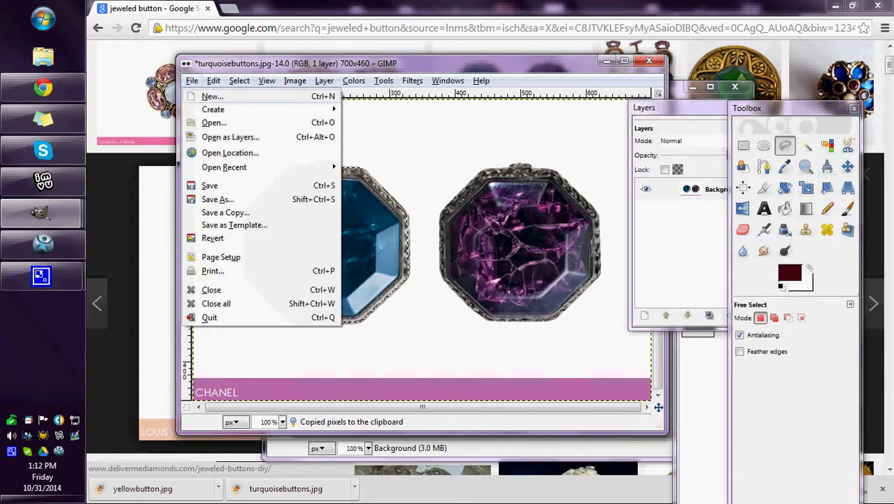
{"action": "left_click", "coordinate": [210, 94]}
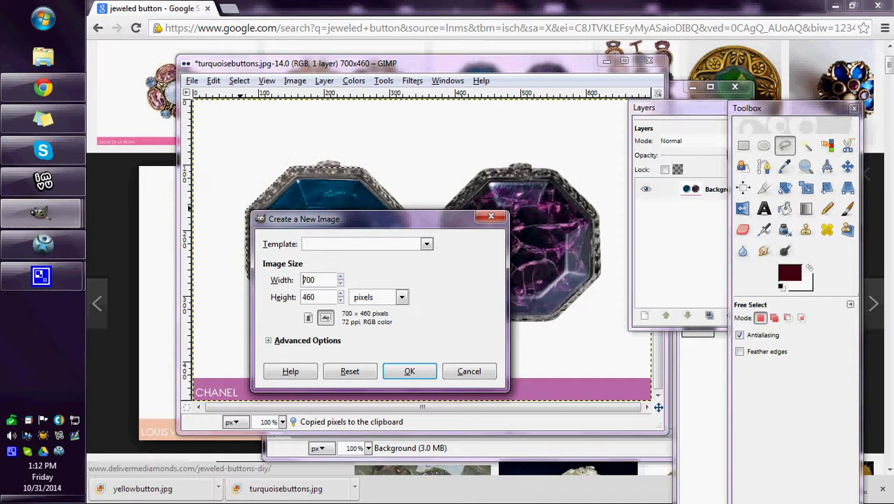
{"action": "left_click", "coordinate": [268, 340]}
{"action": "left_click", "coordinate": [490, 411]}
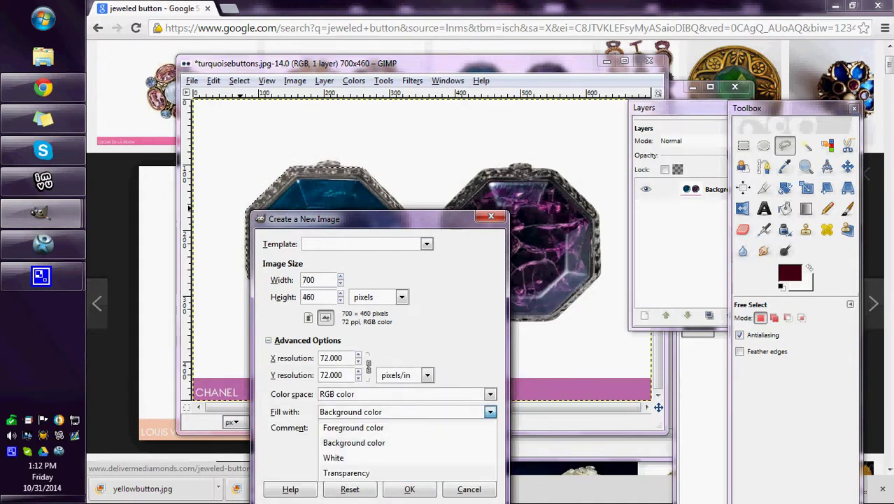
{"action": "left_click", "coordinate": [350, 467]}
{"action": "left_click", "coordinate": [409, 489]}
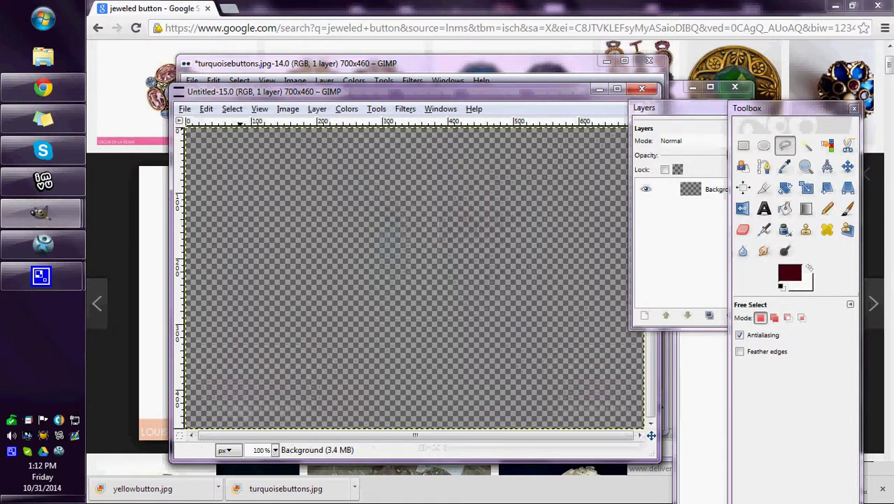
Step: Paste the copied blue button into the transparent image and anchor it to the Background layer
{"action": "left_click", "coordinate": [206, 108]}
{"action": "left_click", "coordinate": [232, 240]}
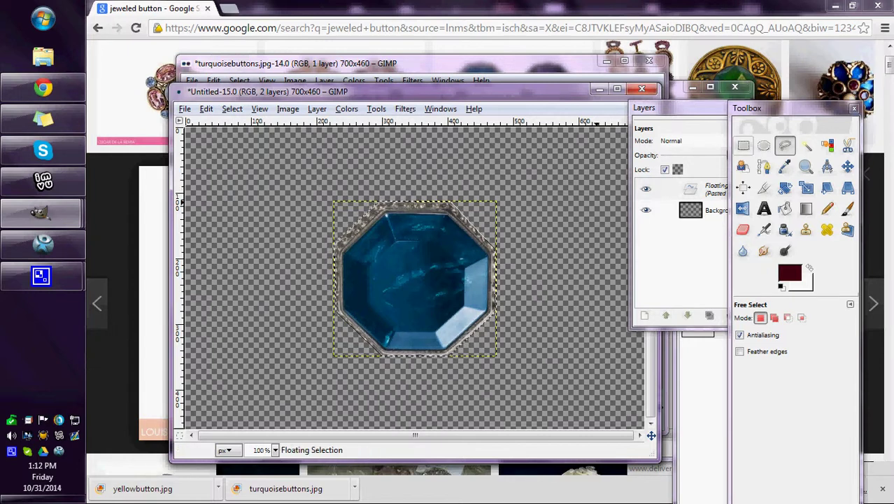
{"action": "left_click", "coordinate": [743, 145]}
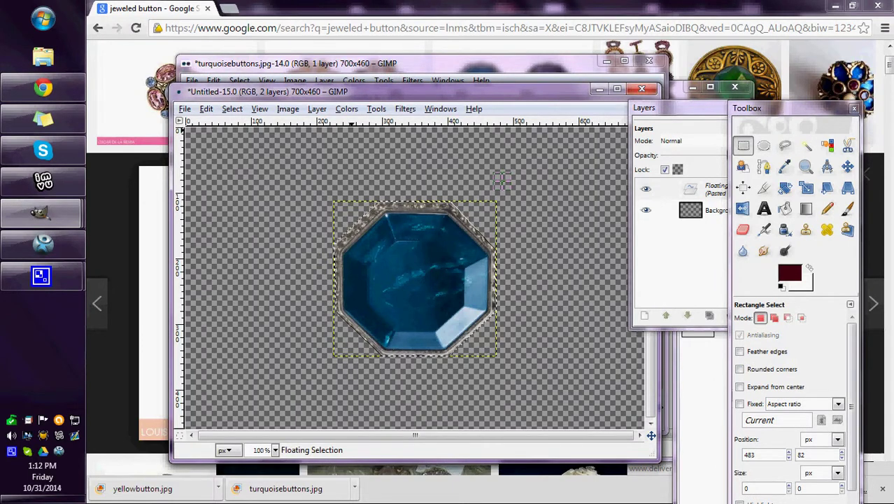
{"action": "left_click_drag", "start_coordinate": [352, 91], "coordinate": [410, 106]}
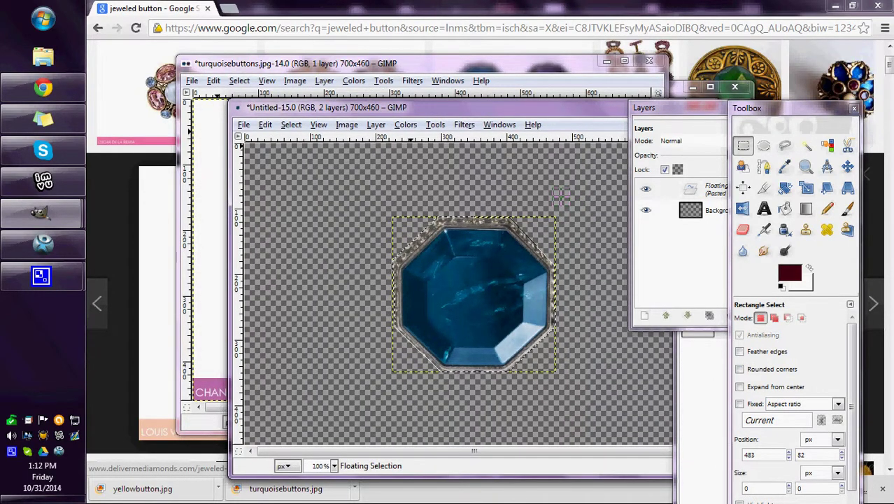
{"action": "left_click_drag", "start_coordinate": [336, 107], "coordinate": [256, 95]}
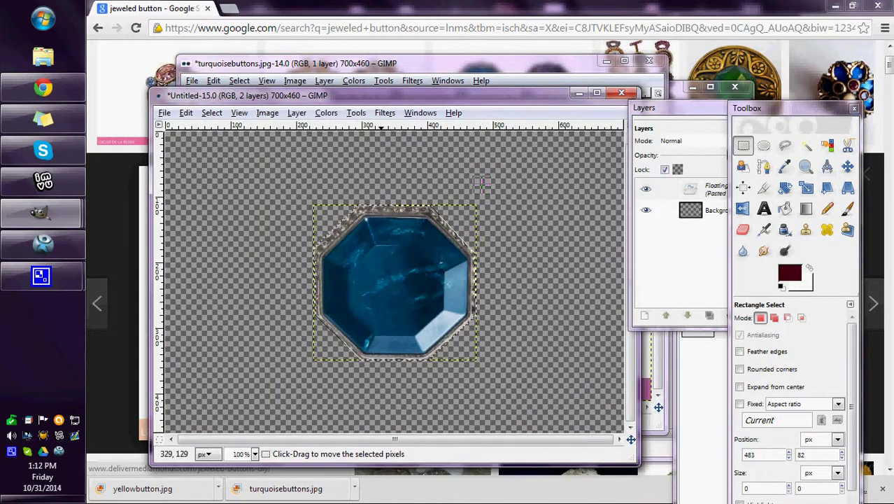
{"action": "left_click", "coordinate": [391, 170]}
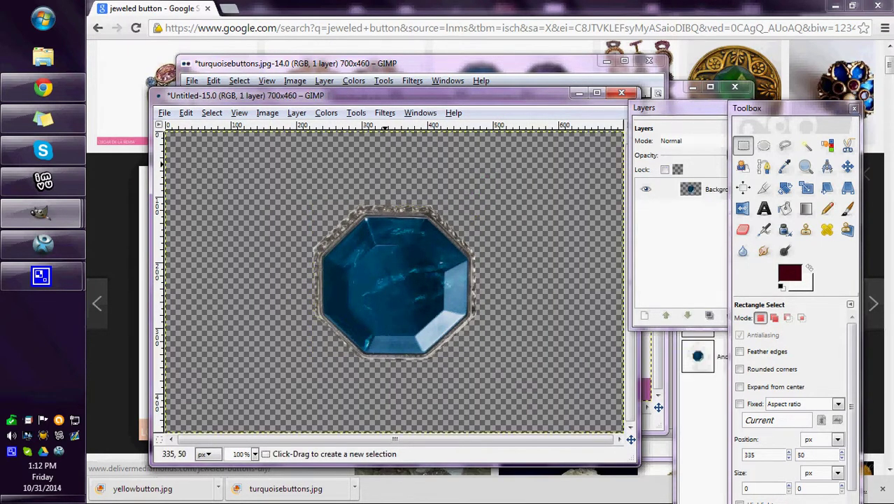
Step: Recolor the blue octagonal button red with Hue-Saturation, setting the master hue to 162
{"action": "left_click", "coordinate": [326, 112]}
{"action": "left_click", "coordinate": [357, 140]}
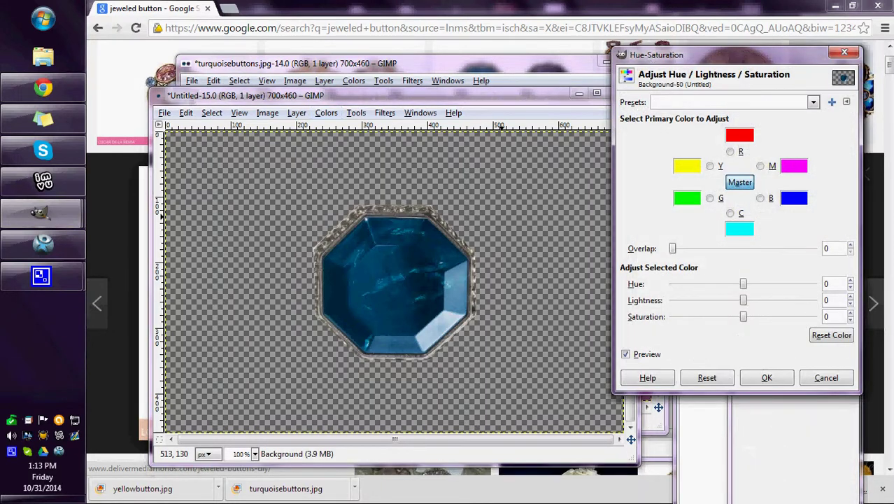
{"action": "left_click_drag", "start_coordinate": [743, 283], "coordinate": [818, 283]}
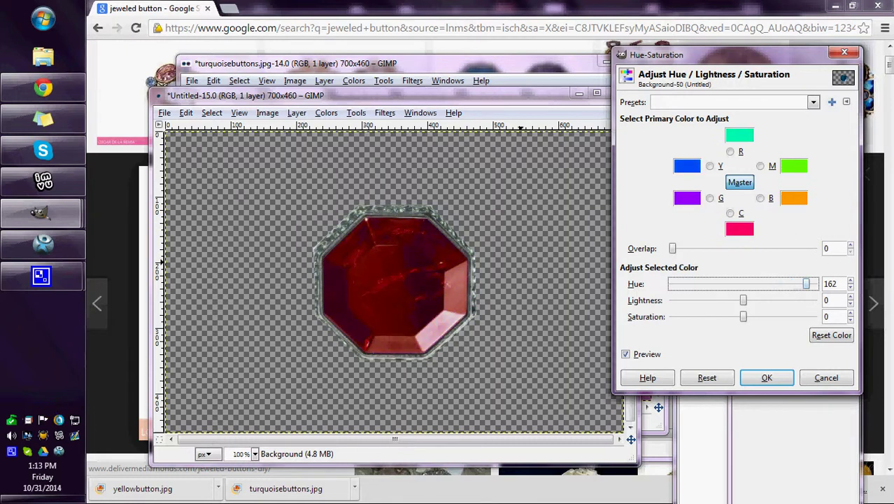
{"action": "left_click", "coordinate": [767, 377]}
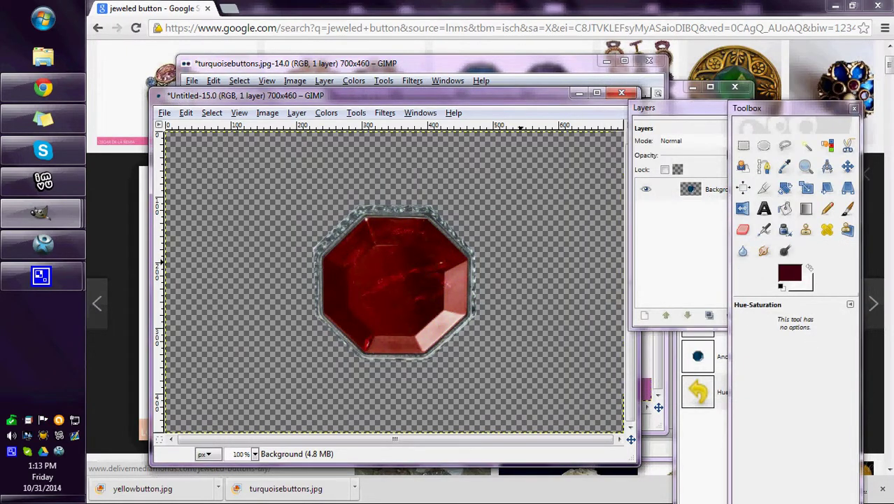
Step: Outline an elongated eight-sided gem shape, about 150 × 205 px, in the empty area beside the red button with Free Select
{"action": "left_click_drag", "start_coordinate": [413, 95], "coordinate": [437, 96]}
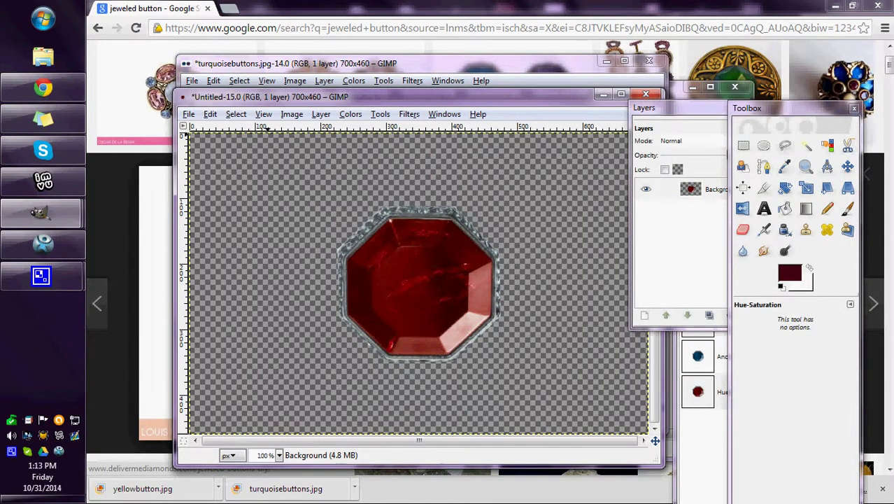
{"action": "left_click_drag", "start_coordinate": [268, 97], "coordinate": [283, 110]}
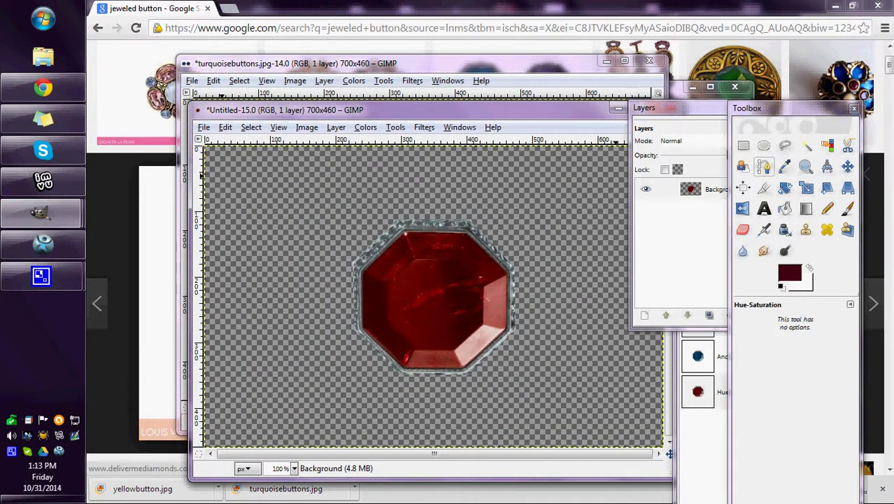
{"action": "left_click", "coordinate": [785, 145]}
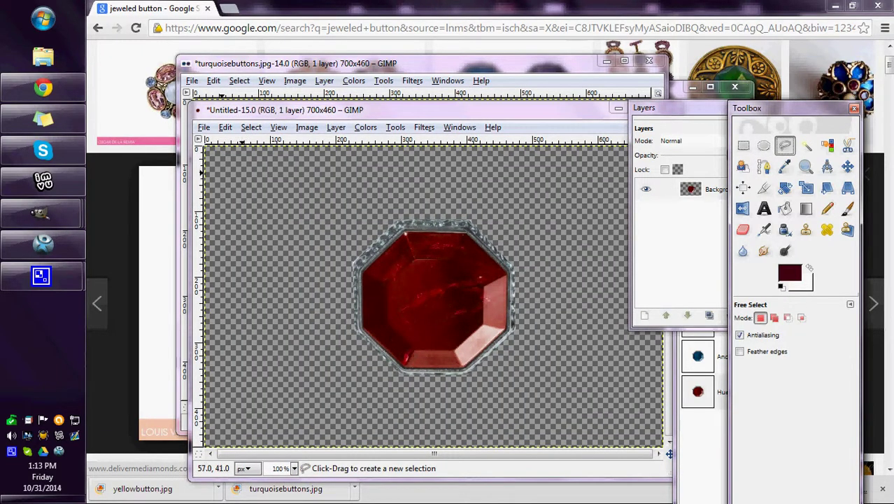
{"action": "left_click", "coordinate": [245, 172]}
{"action": "left_click", "coordinate": [291, 172]}
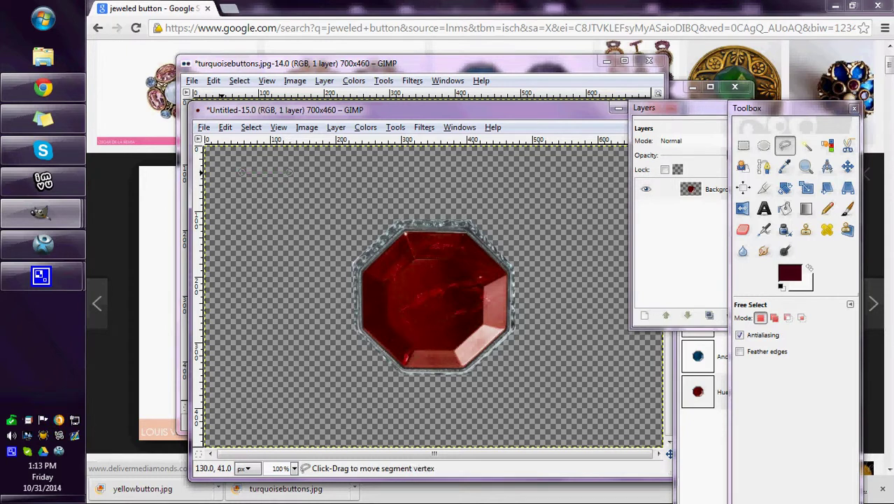
{"action": "left_click", "coordinate": [315, 209]}
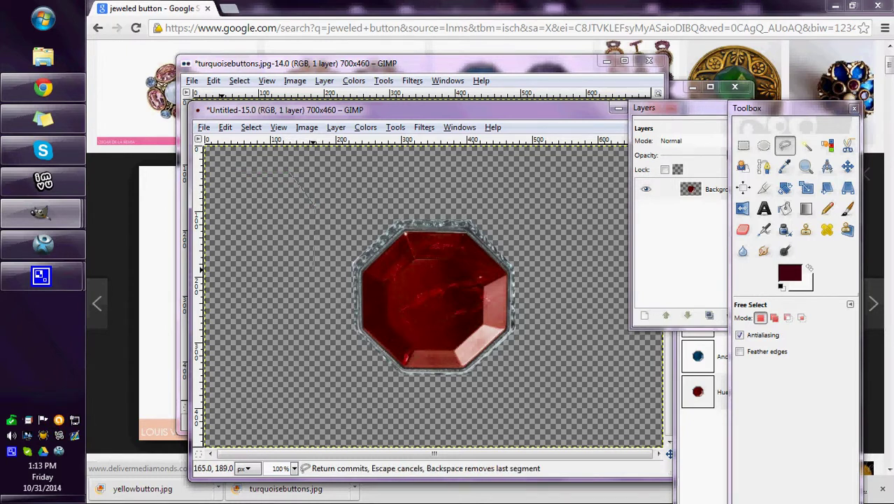
{"action": "left_click", "coordinate": [314, 267]}
{"action": "left_click", "coordinate": [272, 303]}
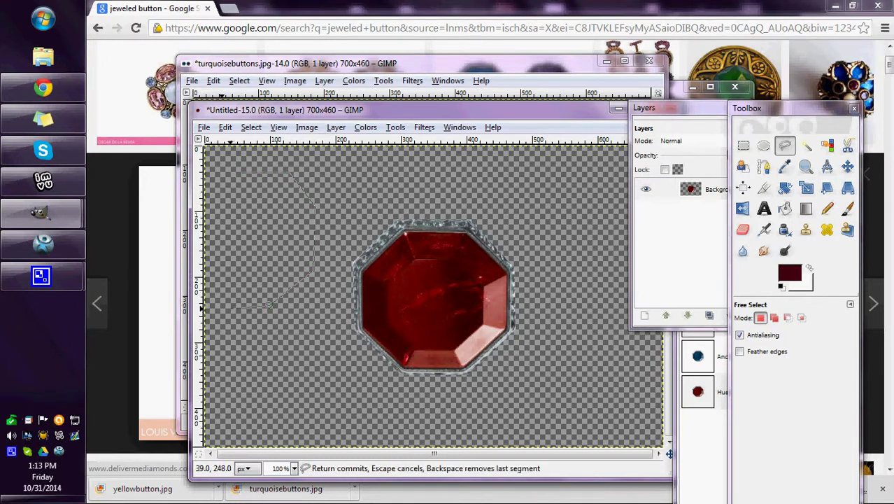
{"action": "left_click", "coordinate": [223, 305]}
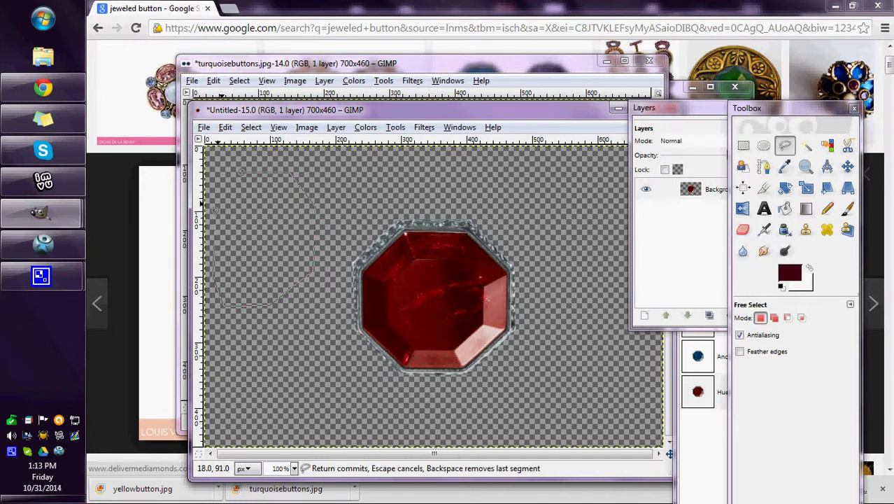
{"action": "left_click", "coordinate": [216, 208]}
{"action": "left_click", "coordinate": [240, 172]}
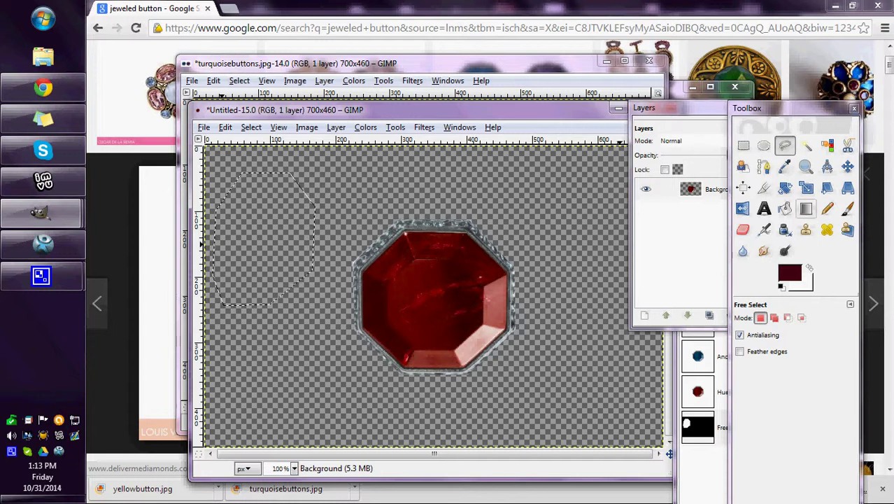
Step: Fill the gem-shaped selection with the black-and-white gradient using the Blend tool in Shaped (dimpled) shape
{"action": "left_click", "coordinate": [806, 209]}
{"action": "left_click", "coordinate": [849, 387]}
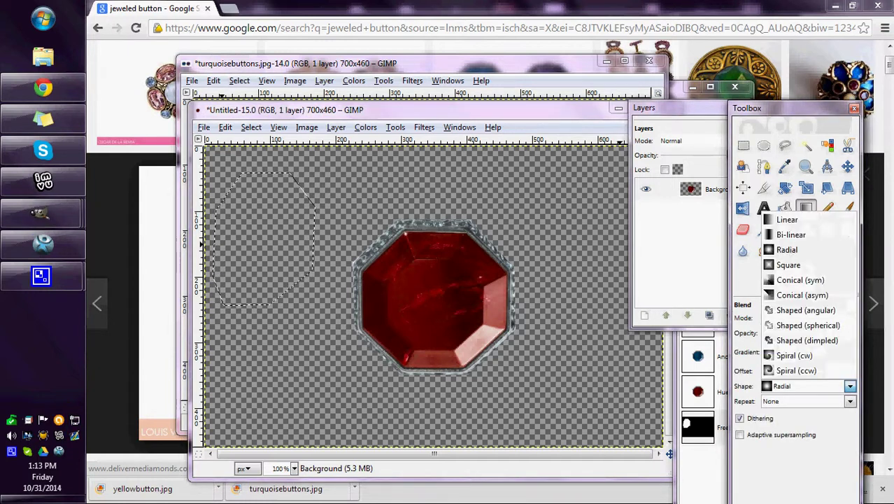
{"action": "left_click", "coordinate": [807, 340]}
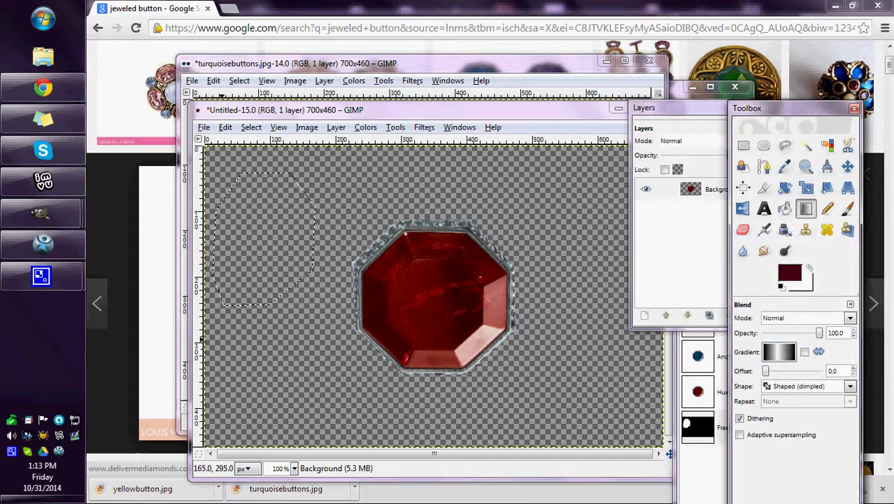
{"action": "left_click_drag", "start_coordinate": [248, 228], "coordinate": [306, 268]}
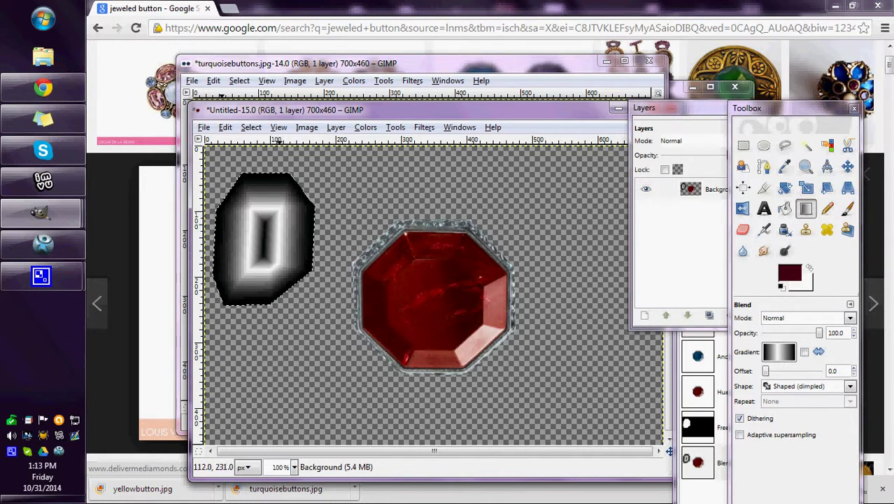
Step: Colorize the selected gradient gem light green with hue 81, saturation 51 and lightness 46
{"action": "left_click", "coordinate": [365, 126]}
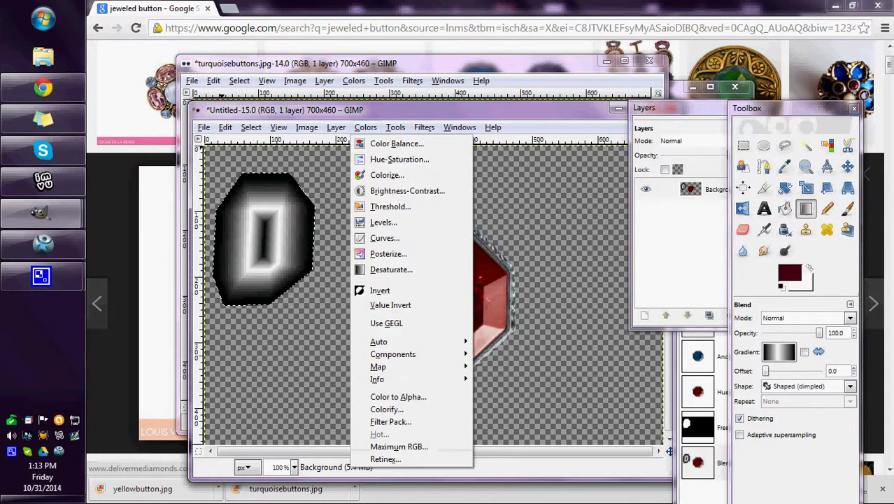
{"action": "left_click", "coordinate": [387, 175]}
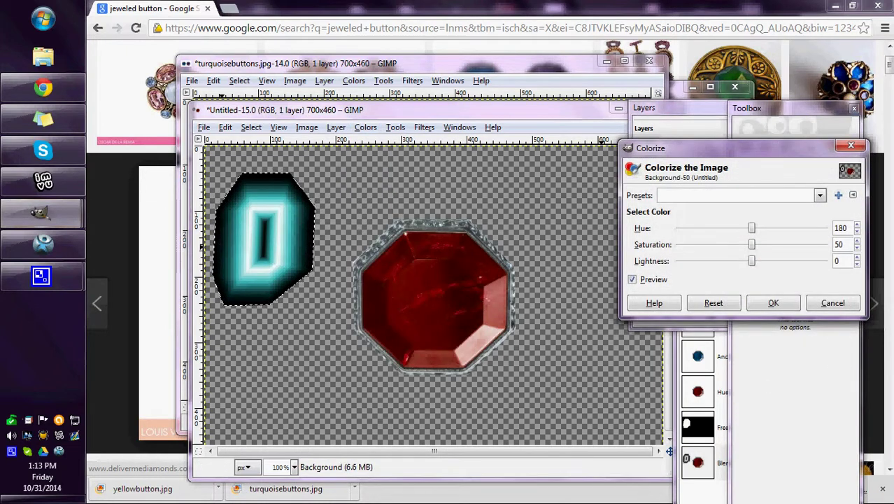
{"action": "left_click_drag", "start_coordinate": [752, 260], "coordinate": [784, 261]}
{"action": "mouse_move", "coordinate": [752, 228]}
{"action": "left_mouse_down"}
{"action": "mouse_move", "coordinate": [712, 228]}
{"action": "mouse_move", "coordinate": [760, 244]}
{"action": "mouse_move", "coordinate": [826, 244]}
{"action": "mouse_move", "coordinate": [753, 244]}
{"action": "left_mouse_up"}
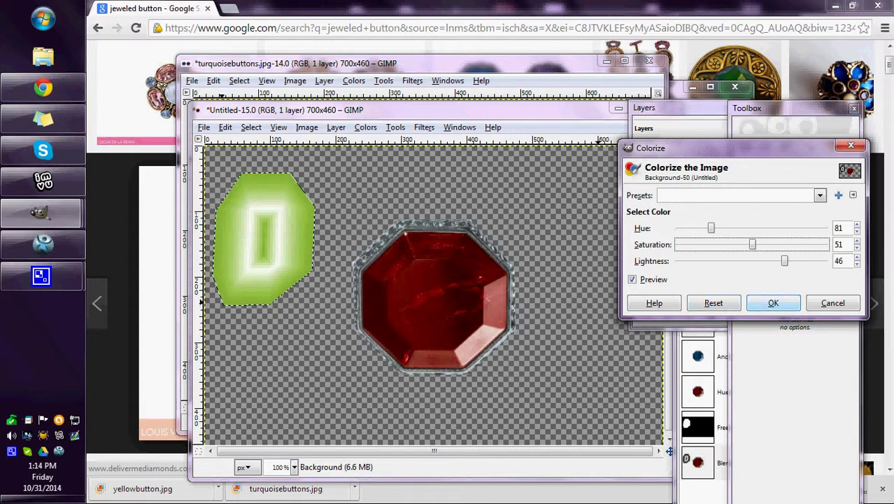
{"action": "key", "text": "Return"}
{"action": "left_click_drag", "start_coordinate": [420, 110], "coordinate": [459, 99]}
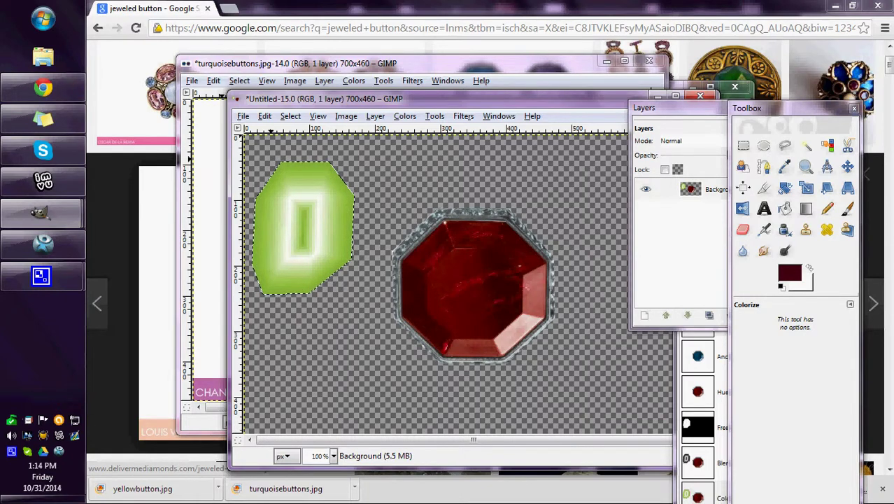
{"action": "left_click_drag", "start_coordinate": [420, 99], "coordinate": [511, 228]}
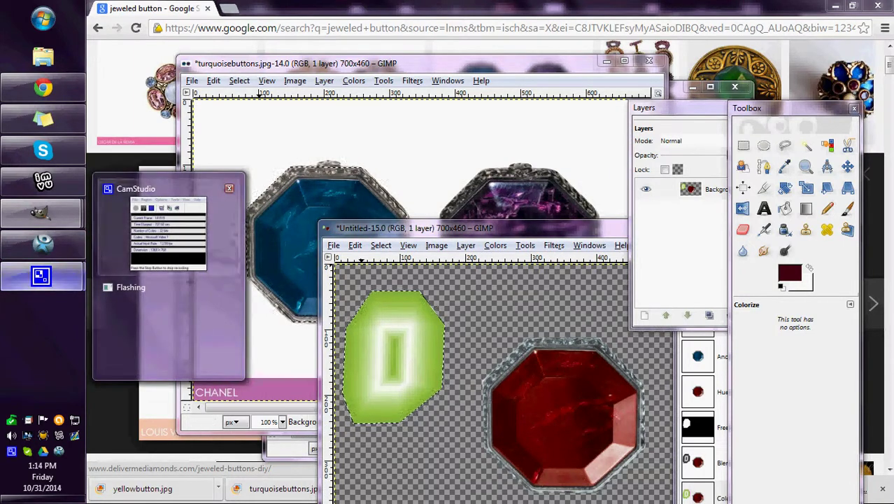
{"action": "left_click", "coordinate": [41, 275]}
{"action": "left_click_drag", "start_coordinate": [623, 129], "coordinate": [578, 103]}
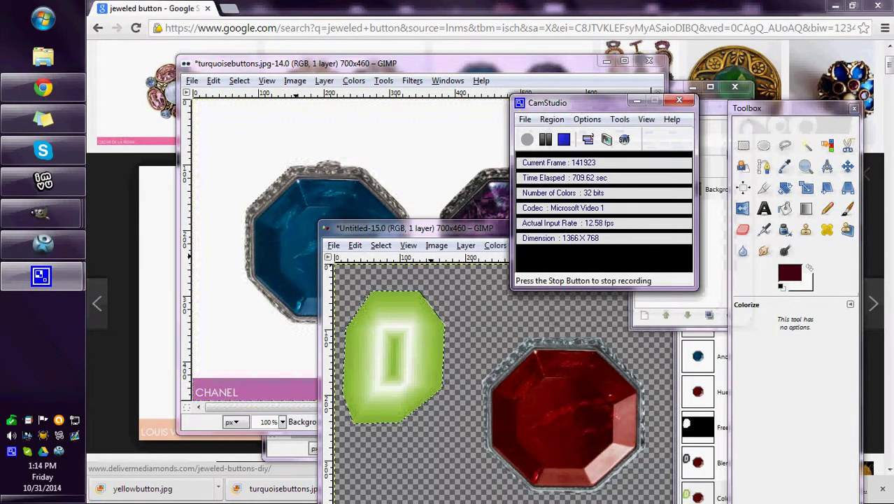